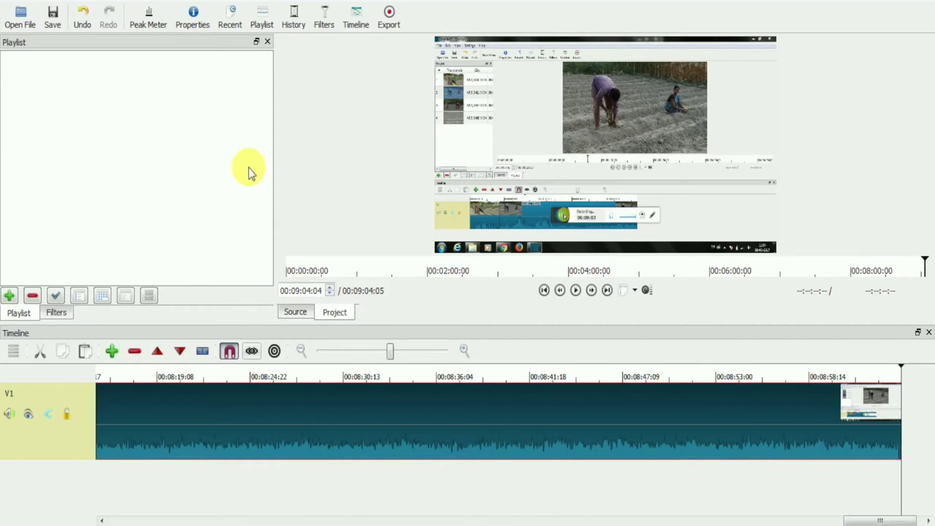
- Open the export settings, keeping Timeline as the source, and select mp4 as the output format
{"action": "left_click", "coordinate": [387, 20]}
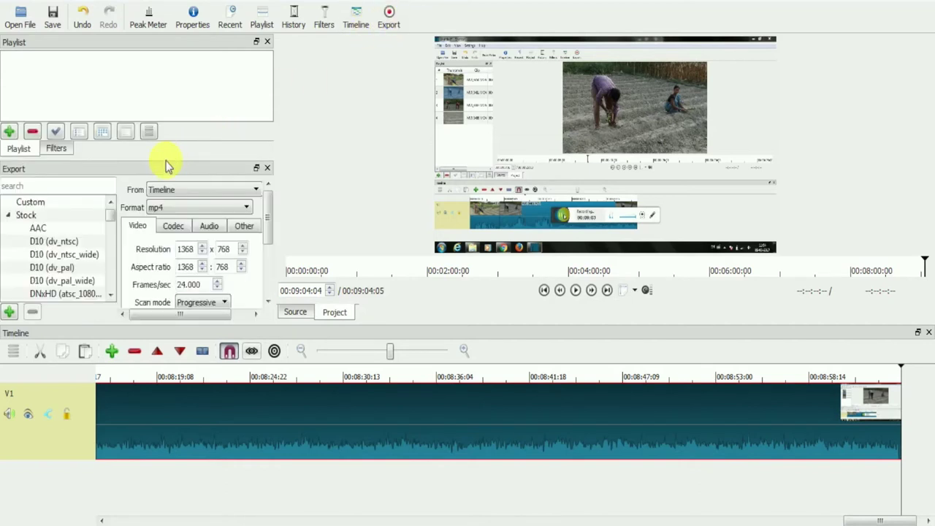
{"action": "left_click_drag", "start_coordinate": [171, 158], "coordinate": [175, 85]}
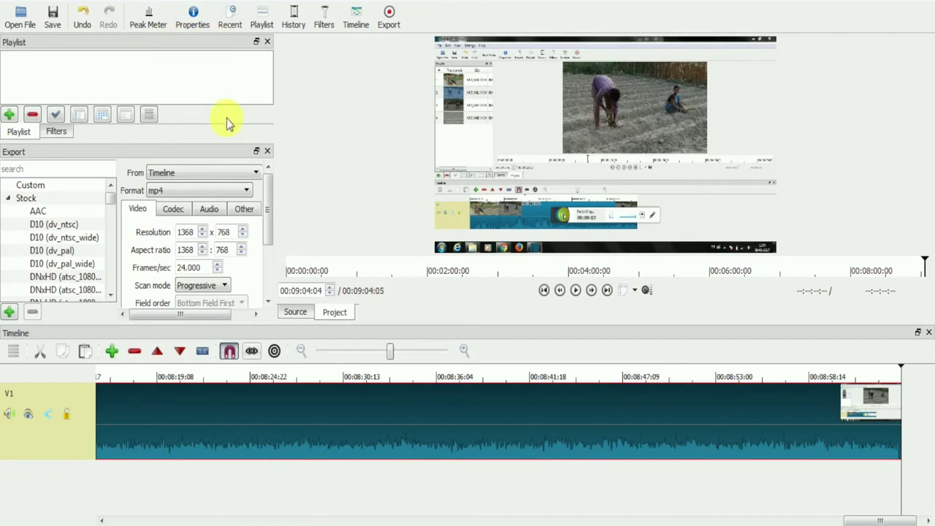
{"action": "left_click", "coordinate": [227, 174]}
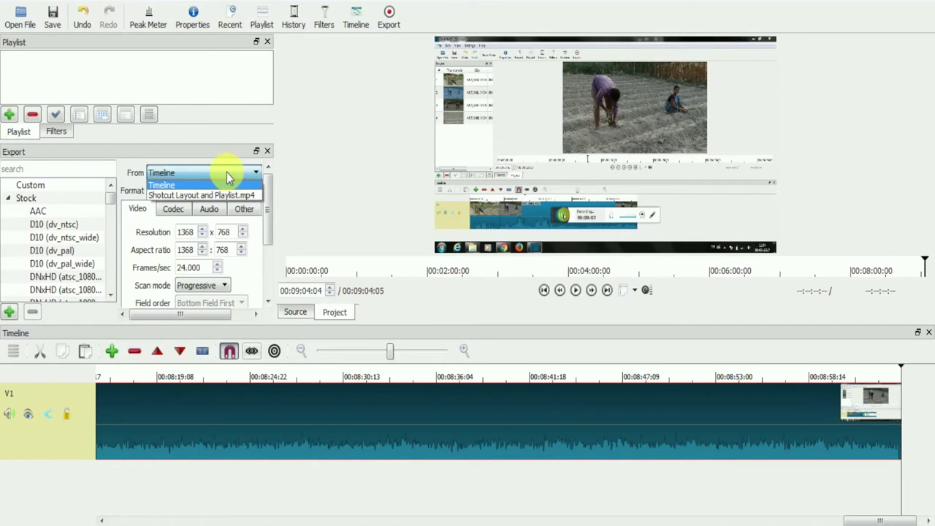
{"action": "left_click", "coordinate": [227, 173]}
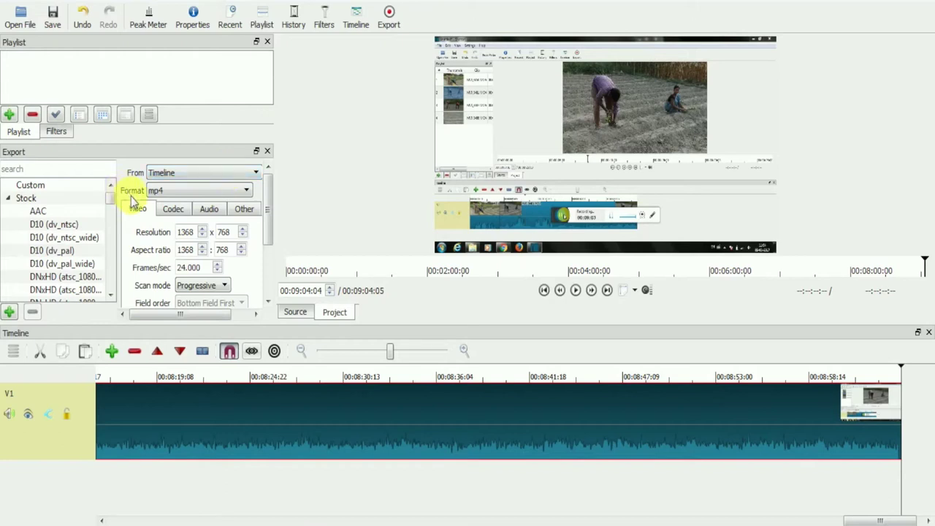
{"action": "left_click", "coordinate": [184, 189]}
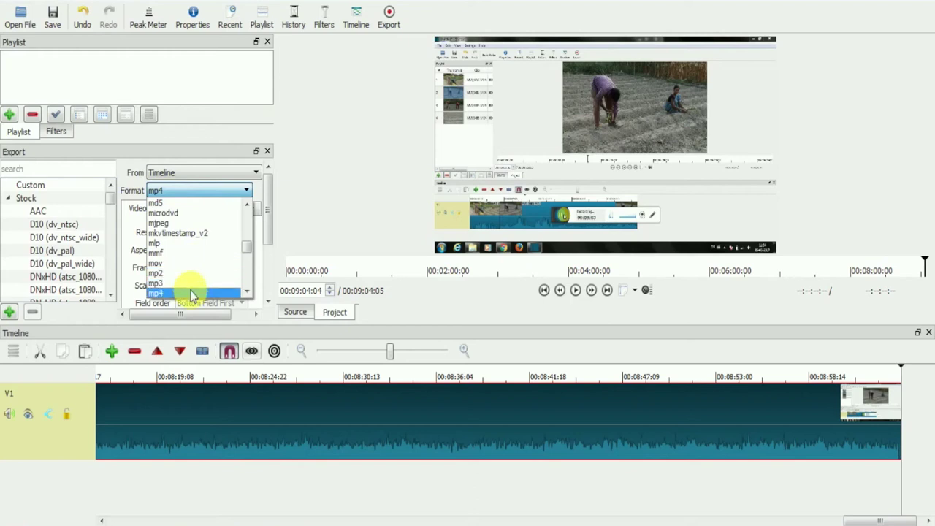
{"action": "left_click", "coordinate": [192, 294]}
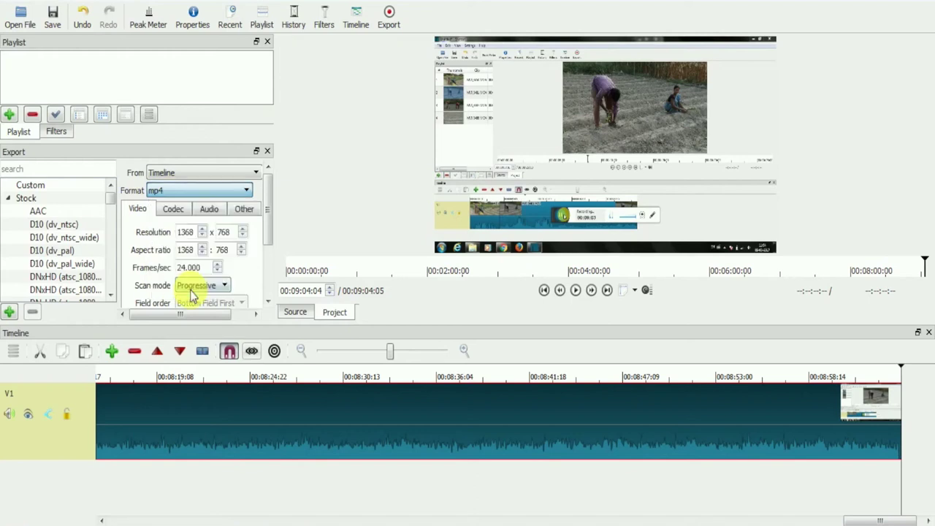
- Set the export video resolution to 1920 x 1080
{"action": "double_click", "coordinate": [183, 233]}
{"action": "key", "text": "BackSpace"}
{"action": "type", "text": "1920"}
{"action": "key", "text": "Tab"}
{"action": "type", "text": "1080"}
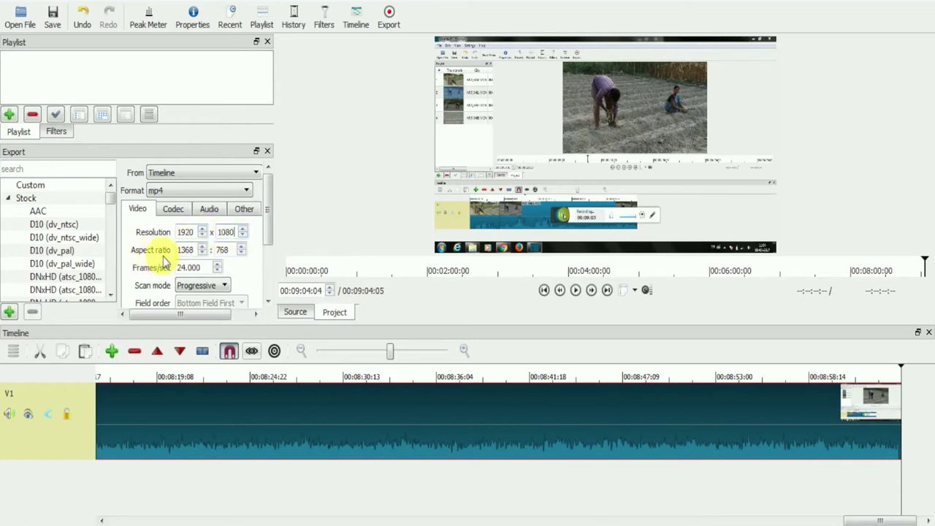
- Set the export aspect ratio to 16:9
{"action": "left_click_drag", "start_coordinate": [192, 252], "coordinate": [163, 256]}
{"action": "type", "text": "16"}
{"action": "key", "text": "BackSpace"}
{"action": "key", "text": "BackSpace"}
{"action": "key", "text": "BackSpace"}
{"action": "type", "text": "9"}
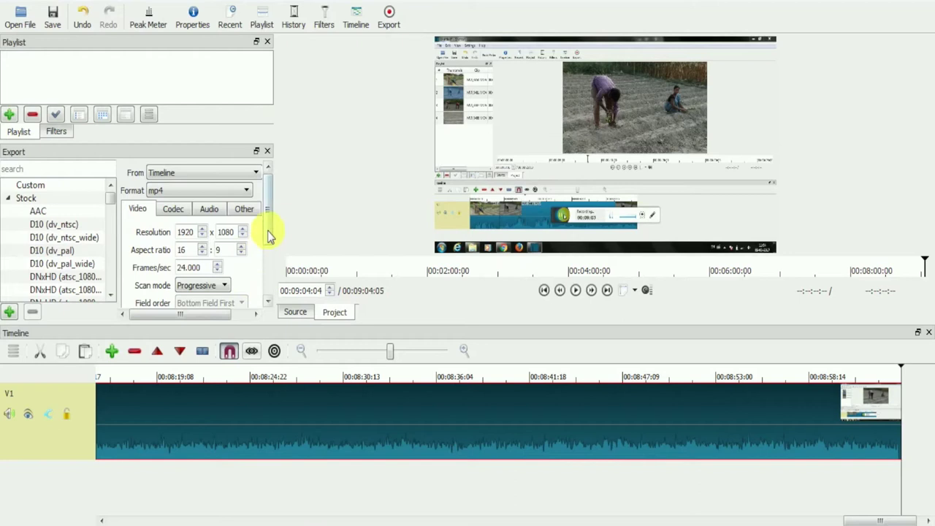
- Export the timeline as a video file named "shotcut test 1" in the Documents library
{"action": "left_click_drag", "start_coordinate": [267, 233], "coordinate": [269, 291]}
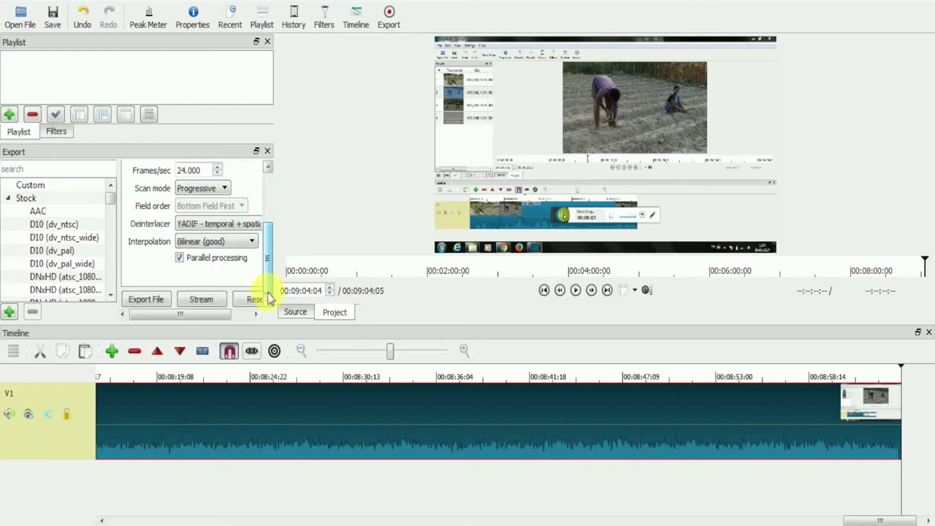
{"action": "left_click", "coordinate": [146, 300]}
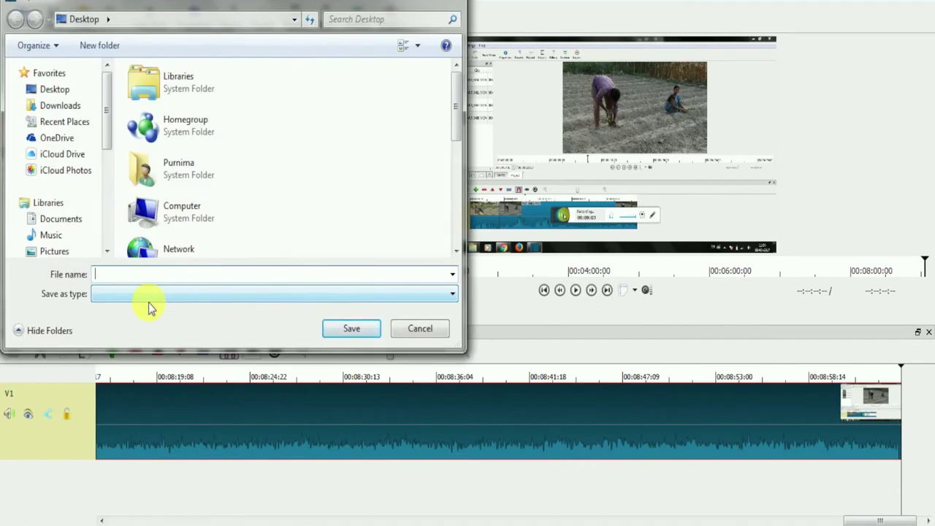
{"action": "left_click", "coordinate": [49, 235]}
{"action": "left_click", "coordinate": [63, 220]}
{"action": "left_click", "coordinate": [119, 276]}
{"action": "type", "text": "shotcit"}
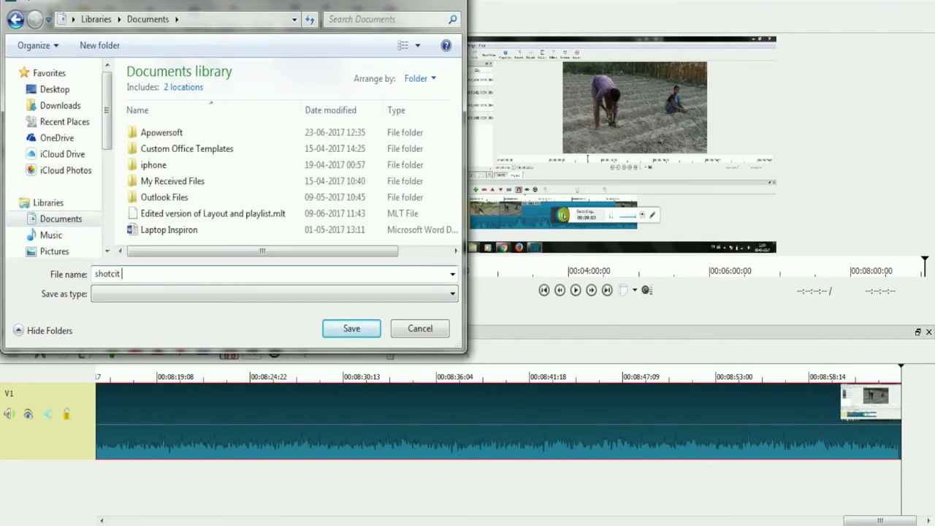
{"action": "key", "text": "BackSpace"}
{"action": "key", "text": "BackSpace"}
{"action": "key", "text": "BackSpace"}
{"action": "key", "text": "BackSpace"}
{"action": "key", "text": "BackSpace"}
{"action": "key", "text": "BackSpace"}
{"action": "type", "text": "shotcut test 1"}
{"action": "left_click", "coordinate": [339, 328]}
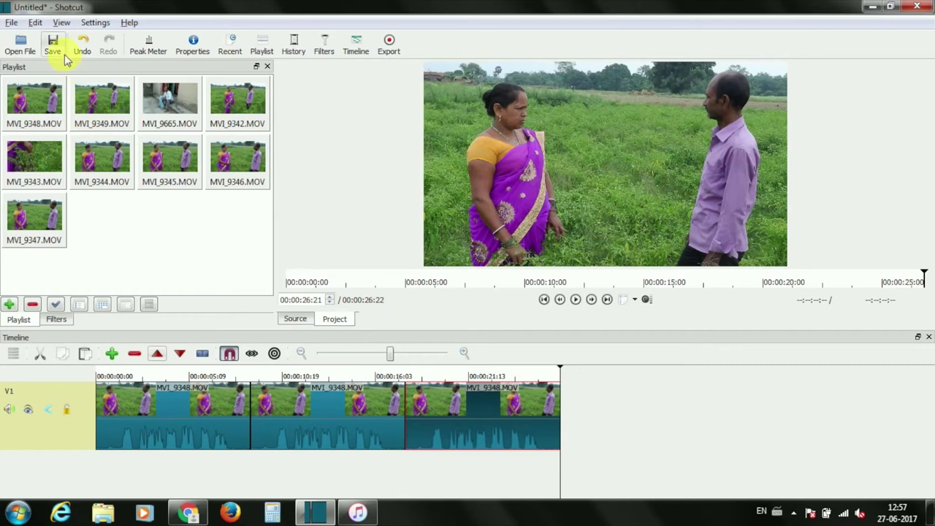
- Save the project to the Desktop as an MLT XML file named "Shotcut project"
{"action": "left_click", "coordinate": [52, 42]}
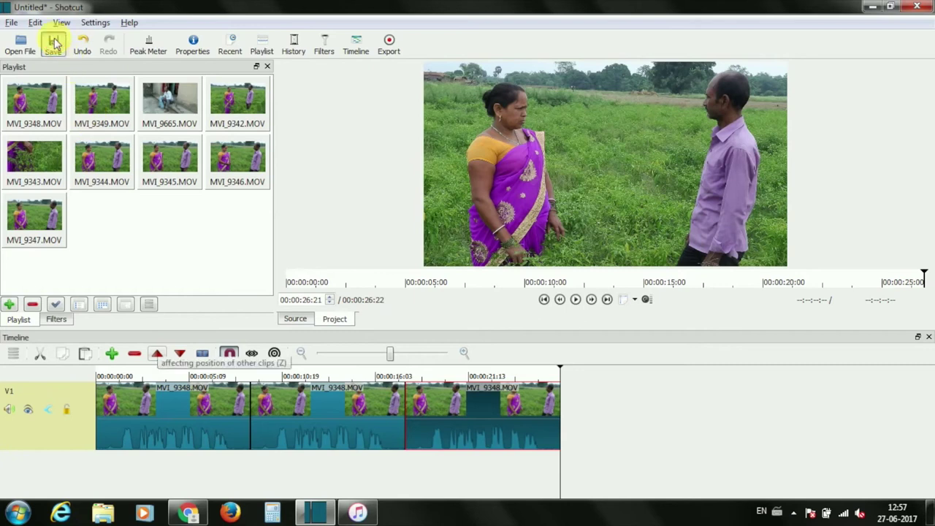
{"action": "left_click", "coordinate": [306, 275]}
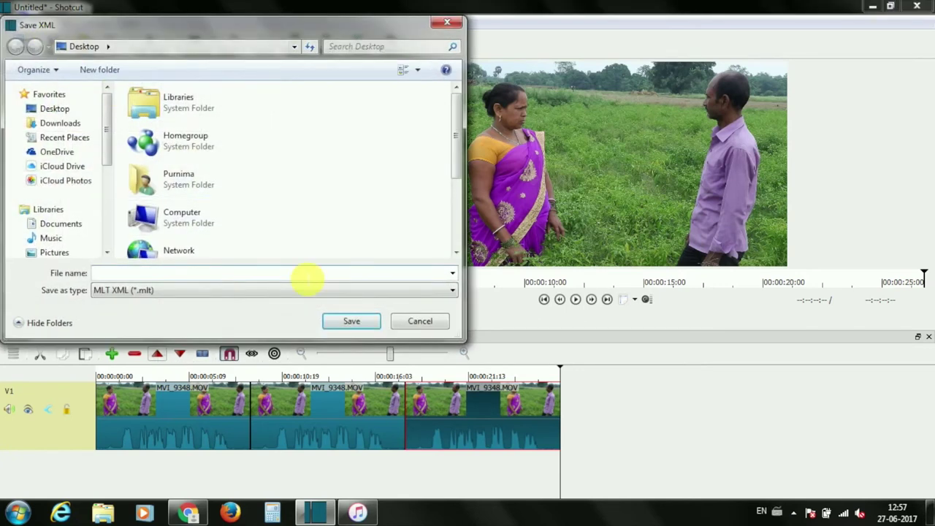
{"action": "type", "text": "h"}
{"action": "key", "text": "BackSpace"}
{"action": "type", "text": "S"}
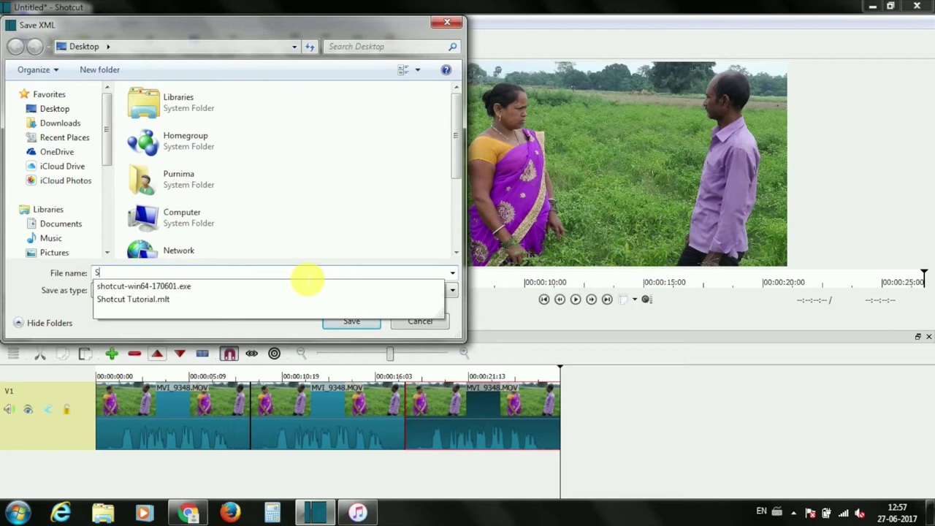
{"action": "type", "text": "hotcut "}
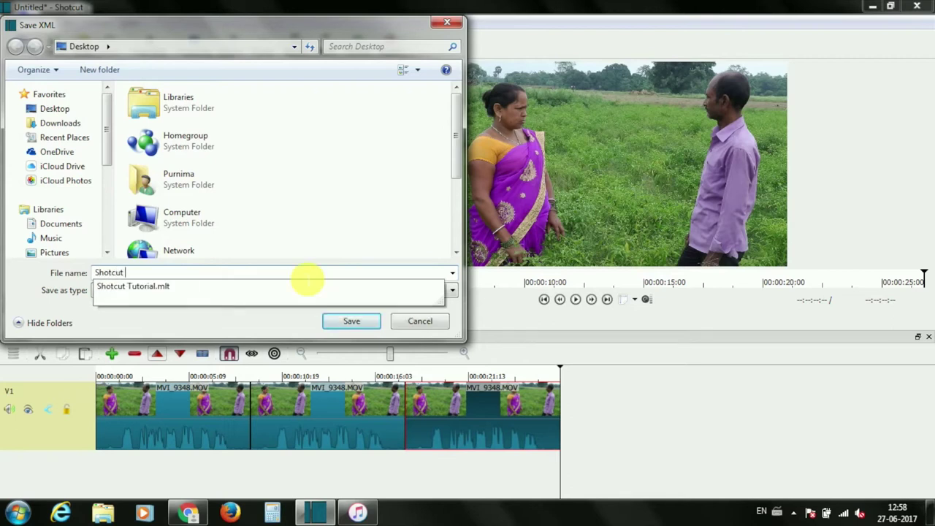
{"action": "type", "text": "project"}
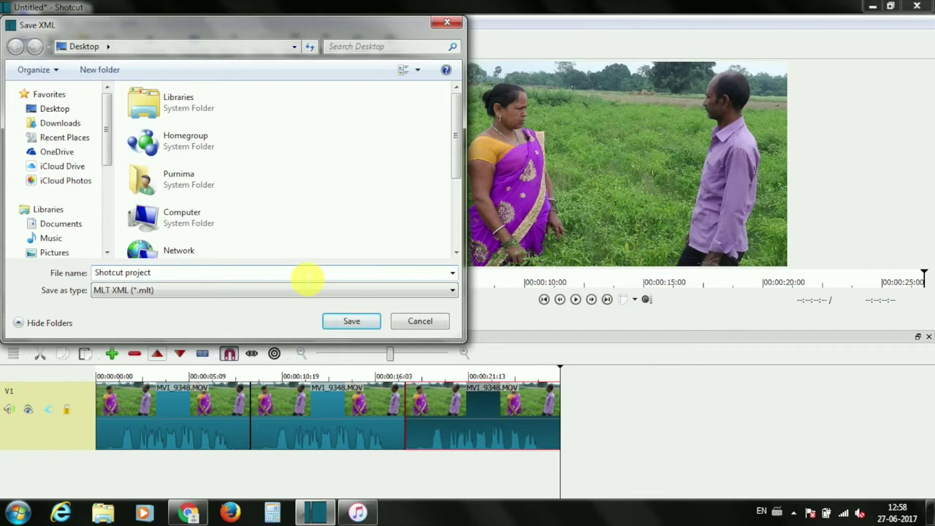
{"action": "key", "text": "Tab"}
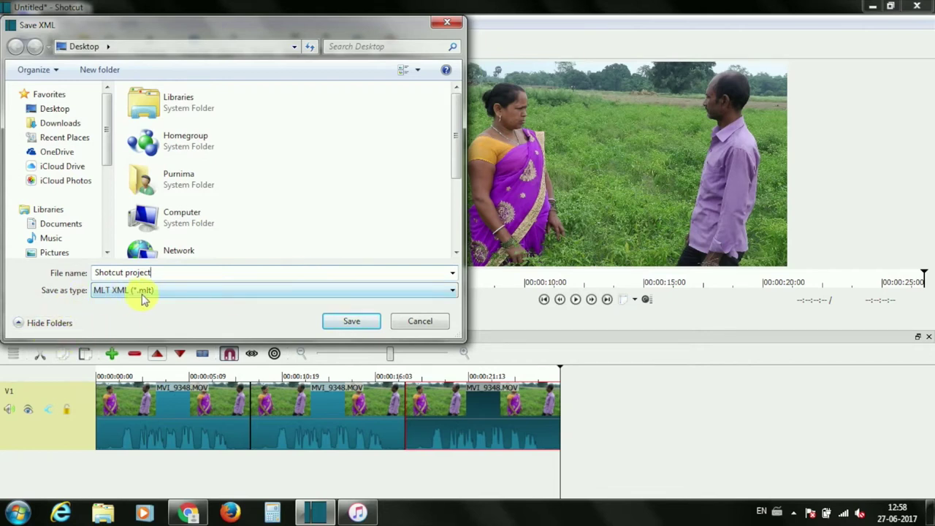
{"action": "left_click", "coordinate": [367, 326]}
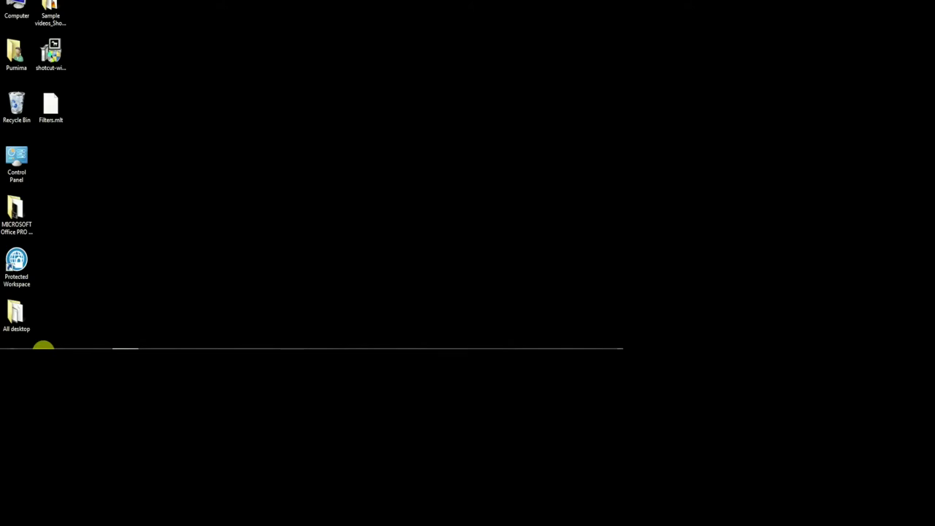
- Launch Shotcut from the Windows desktop
{"action": "left_click", "coordinate": [6, 349]}
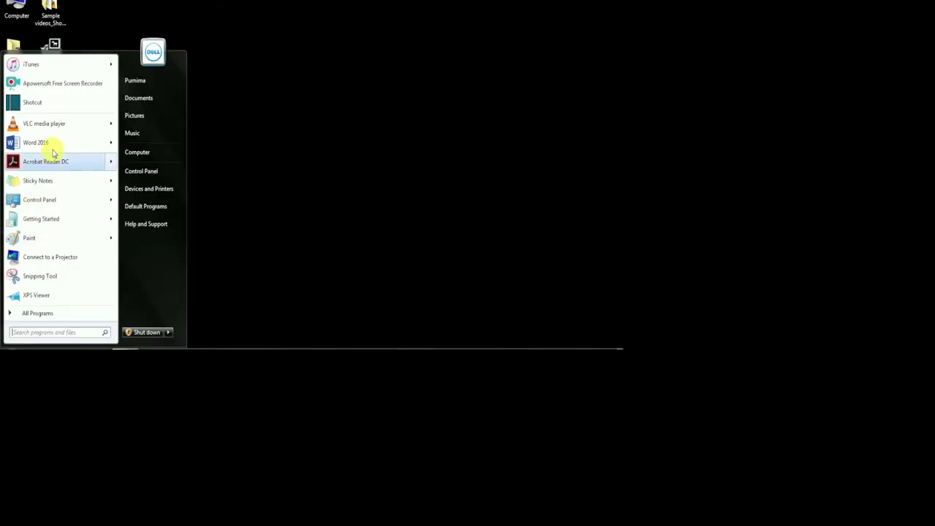
{"action": "left_click", "coordinate": [45, 110]}
{"action": "left_click", "coordinate": [412, 203]}
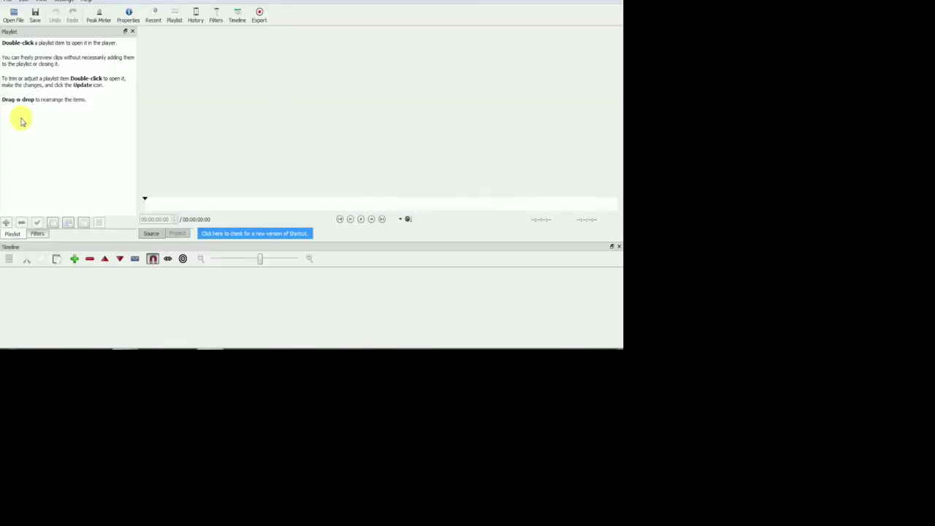
- Open the existing project whose playlist holds MVI_8225.MOV and the other MVI clips
{"action": "left_click", "coordinate": [13, 13]}
{"action": "left_click", "coordinate": [176, 131]}
{"action": "key", "text": "BackSpace"}
{"action": "key", "text": "Down"}
{"action": "key", "text": "Return"}
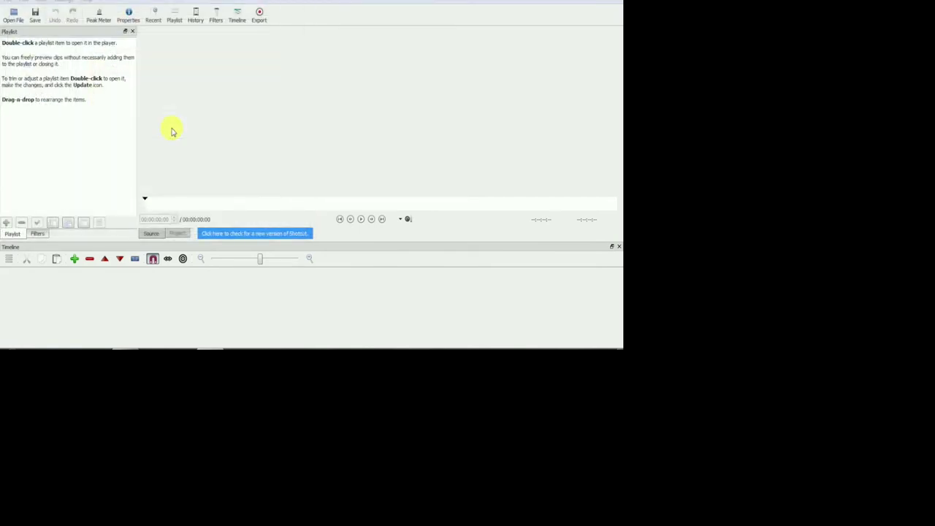
{"action": "left_click", "coordinate": [65, 168]}
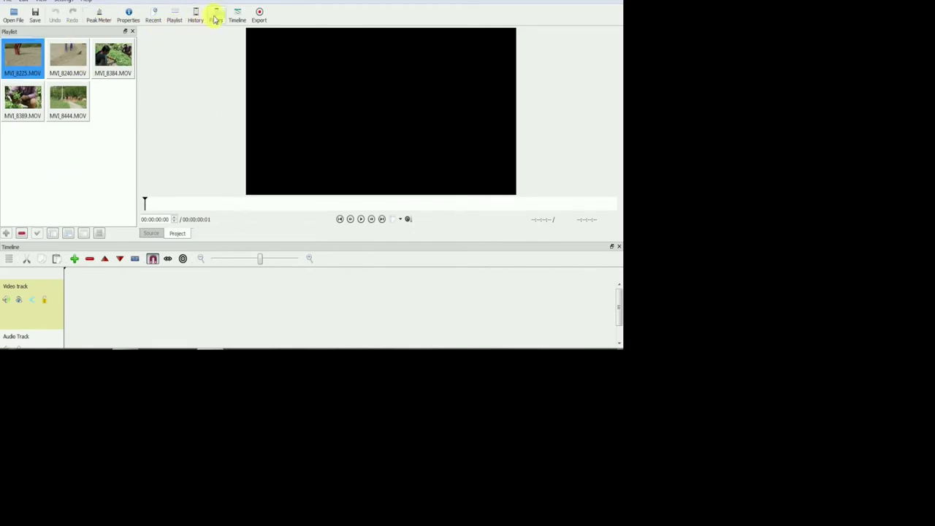
- Add the Filters view to the workspace and return to the playlist
{"action": "left_click", "coordinate": [41, 2]}
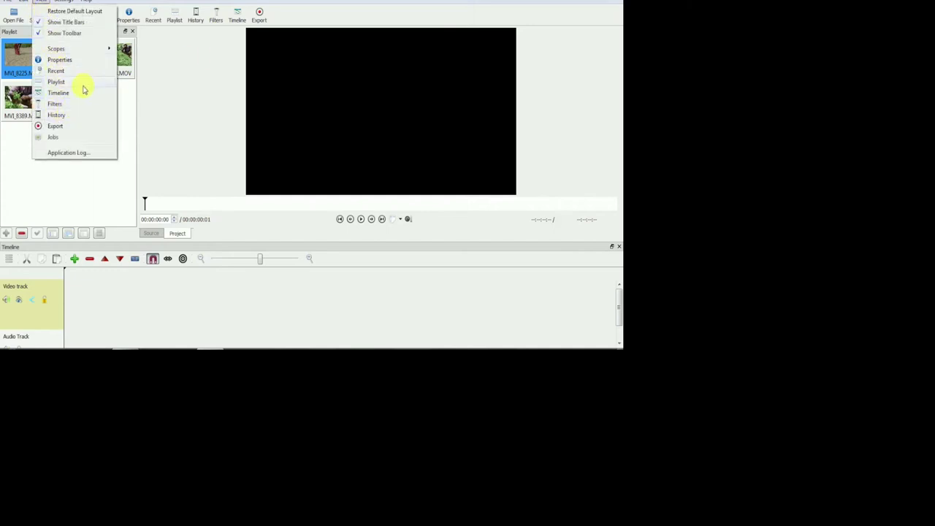
{"action": "left_click", "coordinate": [65, 106]}
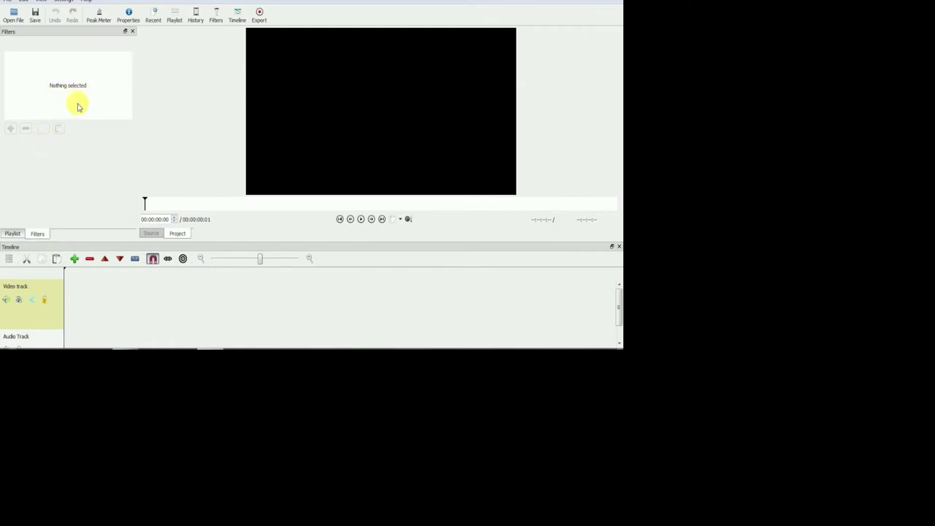
{"action": "left_click", "coordinate": [14, 234]}
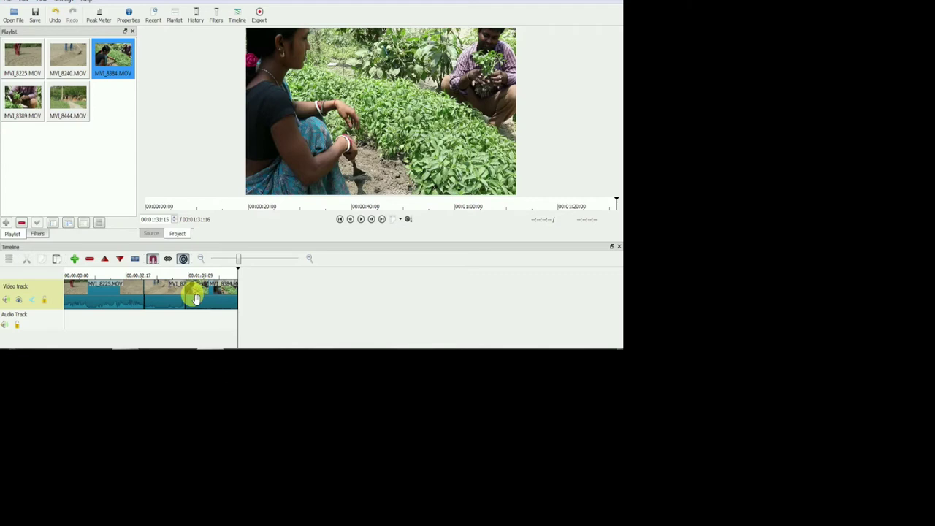
- Select the MVI_8225.MOV clip on the video track and examine the favourite, video and audio filters available for it
{"action": "left_click", "coordinate": [119, 294]}
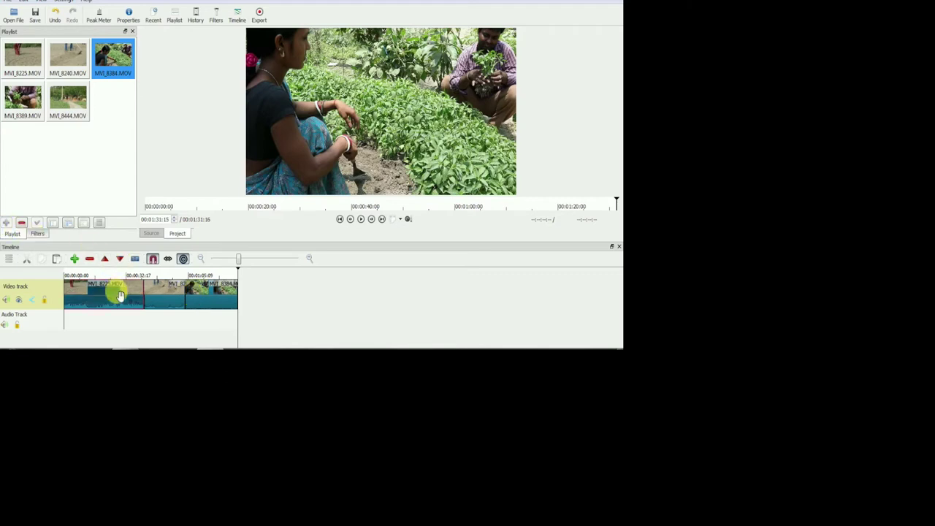
{"action": "left_click", "coordinate": [37, 235]}
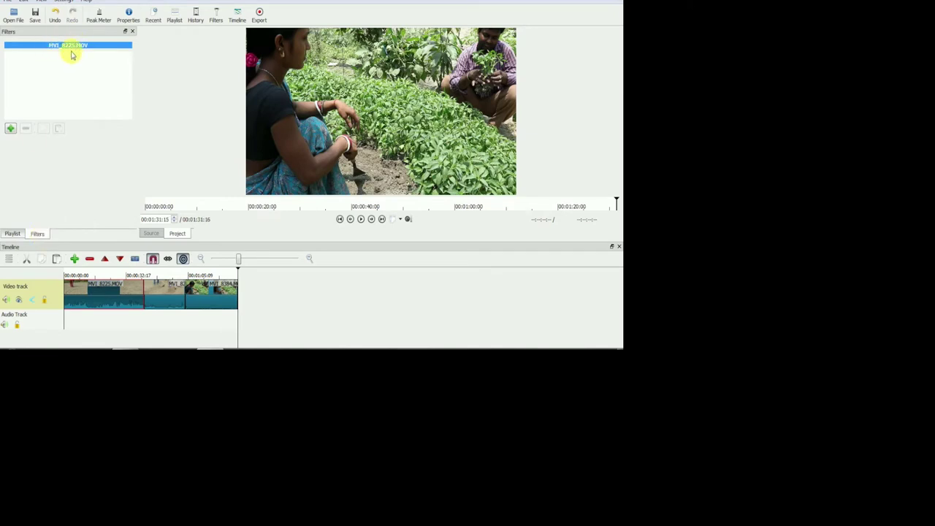
{"action": "left_click", "coordinate": [11, 130]}
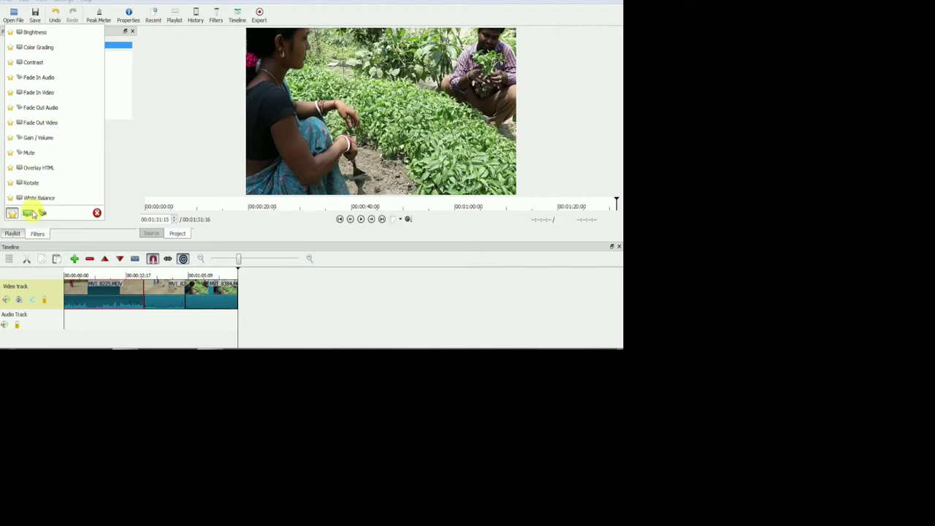
{"action": "left_click", "coordinate": [28, 213]}
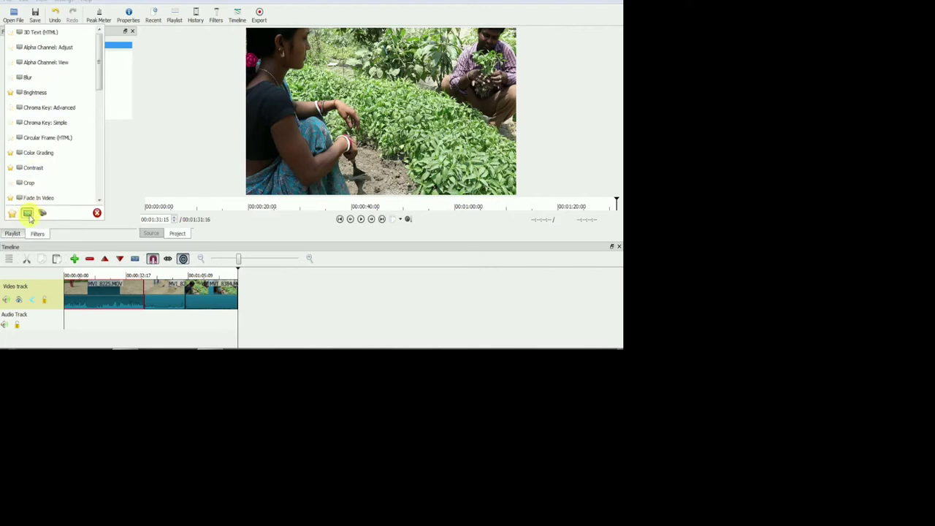
{"action": "left_click_drag", "start_coordinate": [98, 56], "coordinate": [99, 92]}
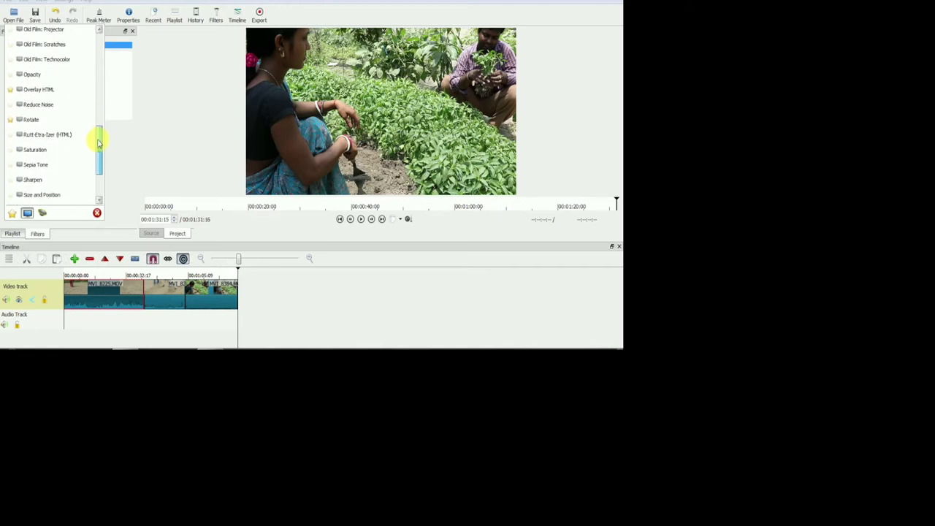
{"action": "left_click_drag", "start_coordinate": [98, 146], "coordinate": [98, 70]}
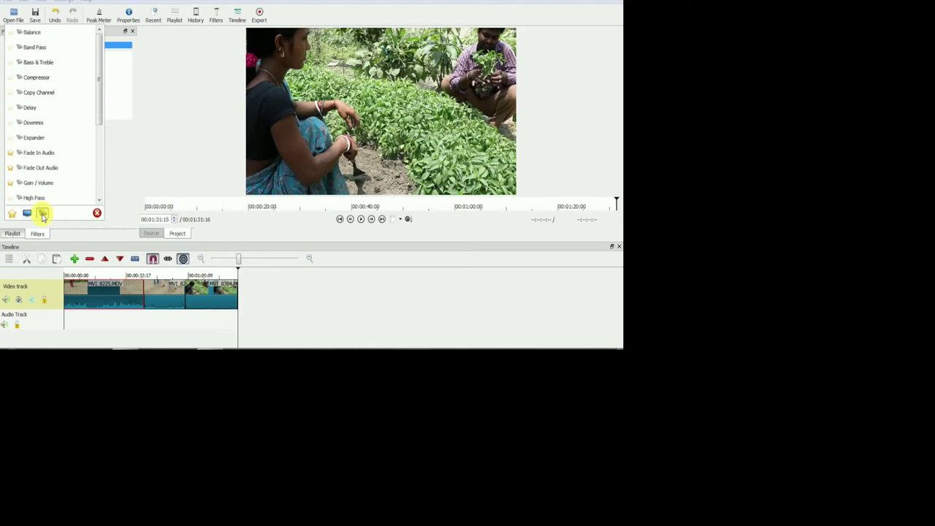
{"action": "mouse_move", "coordinate": [100, 49]}
{"action": "left_mouse_down"}
{"action": "mouse_move", "coordinate": [98, 120]}
{"action": "mouse_move", "coordinate": [100, 45]}
{"action": "left_mouse_up"}
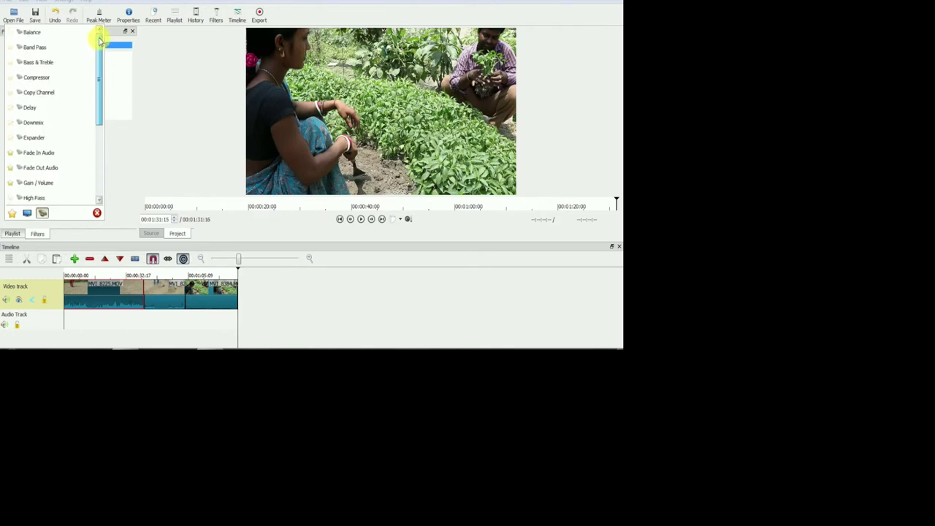
{"action": "left_click", "coordinate": [12, 213]}
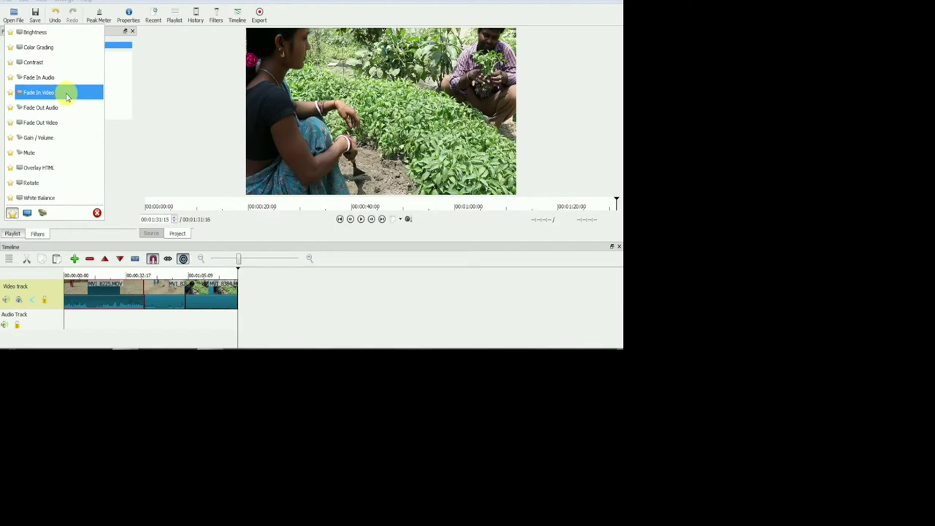
- Close the filter list, return the playhead to the start of the timeline and play the first clip
{"action": "left_click", "coordinate": [235, 279]}
{"action": "left_click_drag", "start_coordinate": [238, 271], "coordinate": [65, 272]}
{"action": "key", "text": "space"}
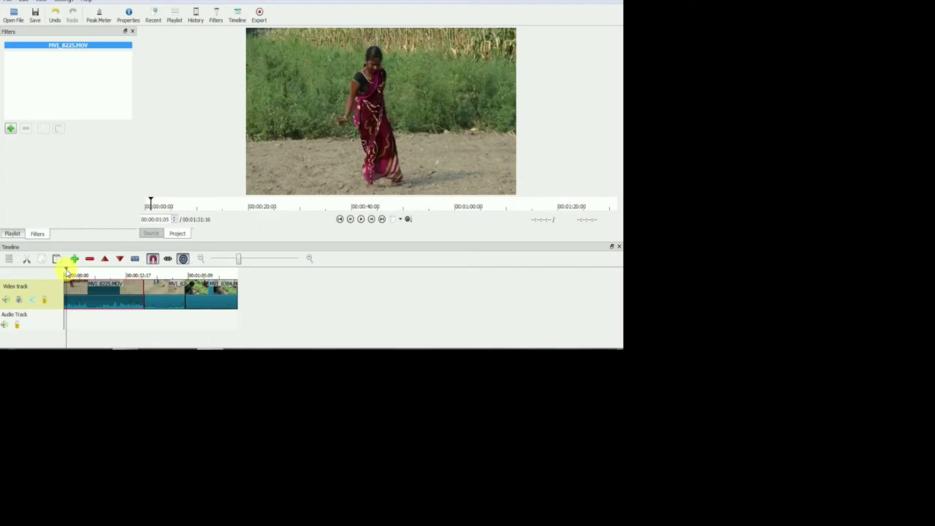
- Return the playhead to the start, add a Fade In Video filter to the MVI_8225.MOV clip and play it
{"action": "left_click_drag", "start_coordinate": [66, 271], "coordinate": [64, 272]}
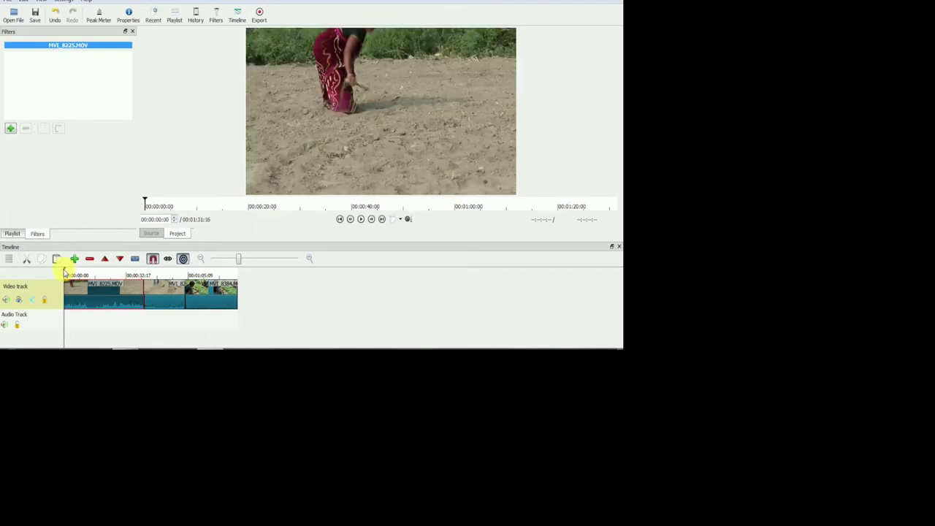
{"action": "left_click", "coordinate": [10, 128]}
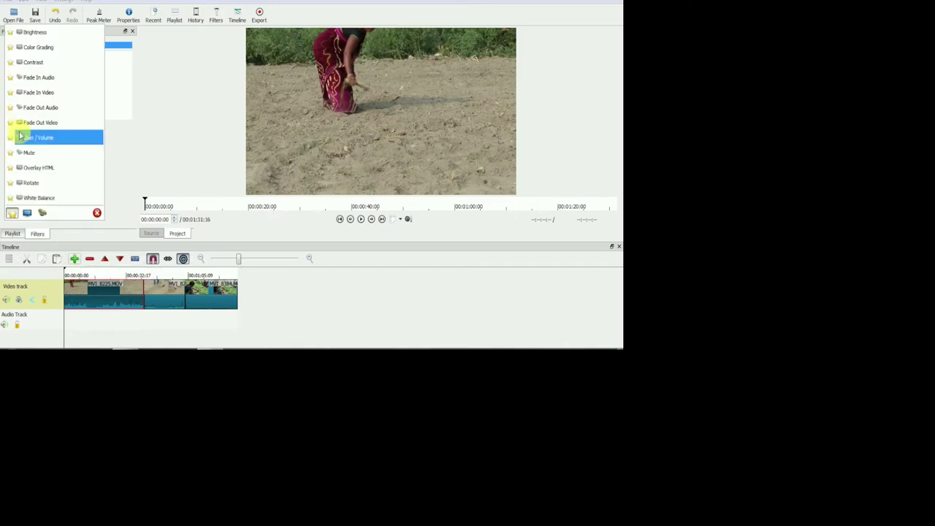
{"action": "left_click", "coordinate": [80, 97]}
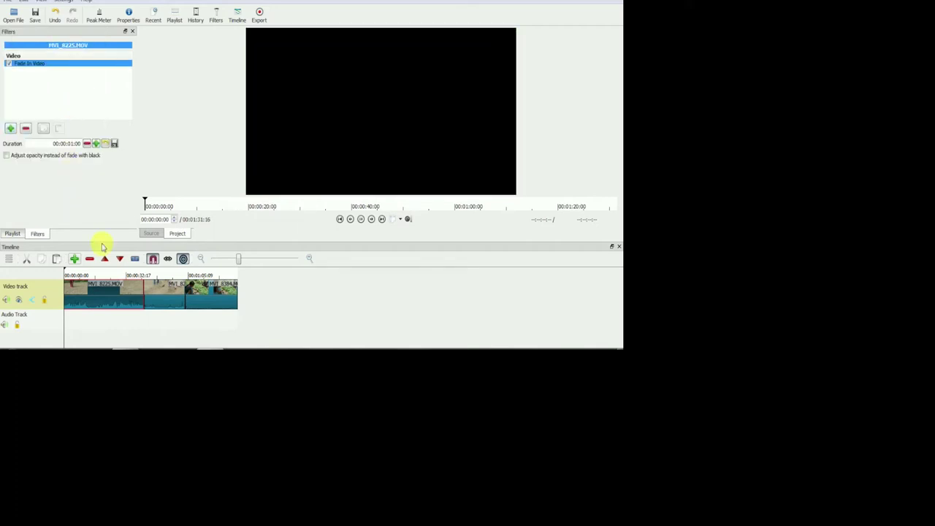
{"action": "key", "text": "space"}
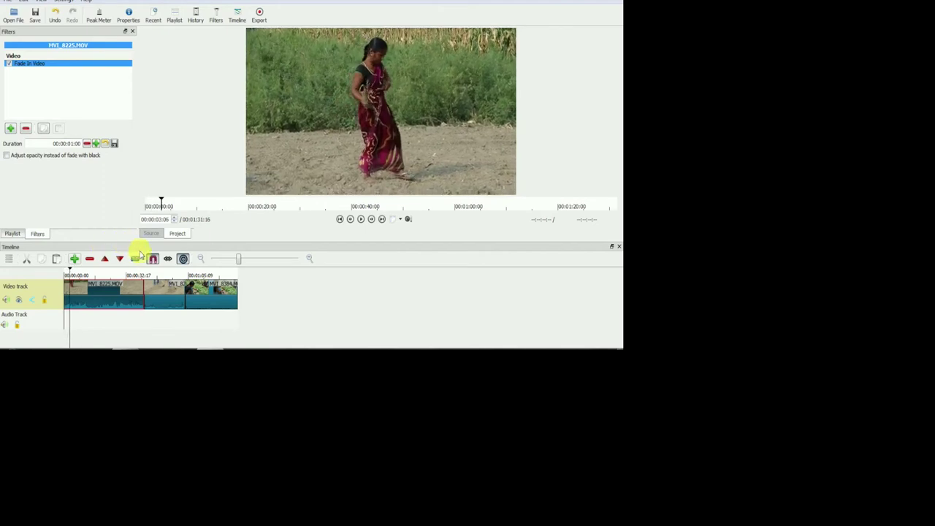
- Add a Fade Out Video filter to the MVI_8384.MOV clip at the end of the video track
{"action": "left_click", "coordinate": [236, 275]}
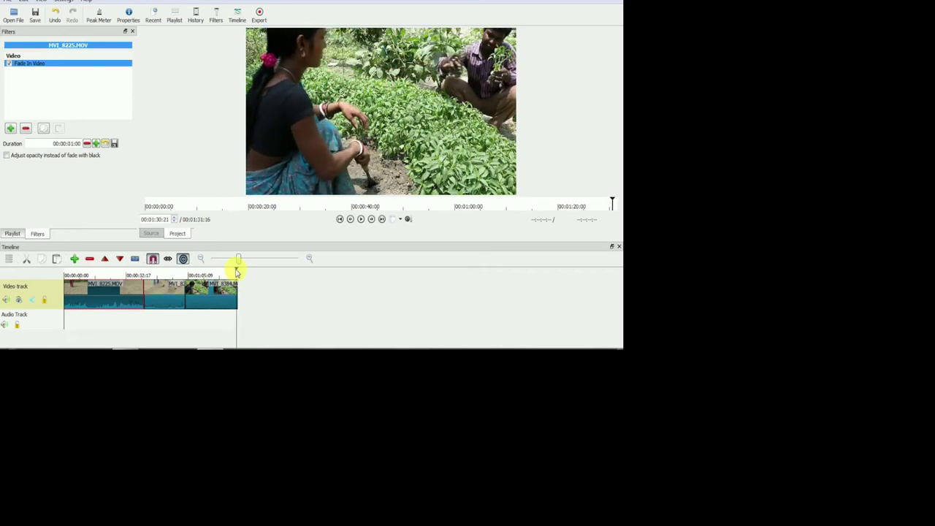
{"action": "left_click", "coordinate": [224, 307]}
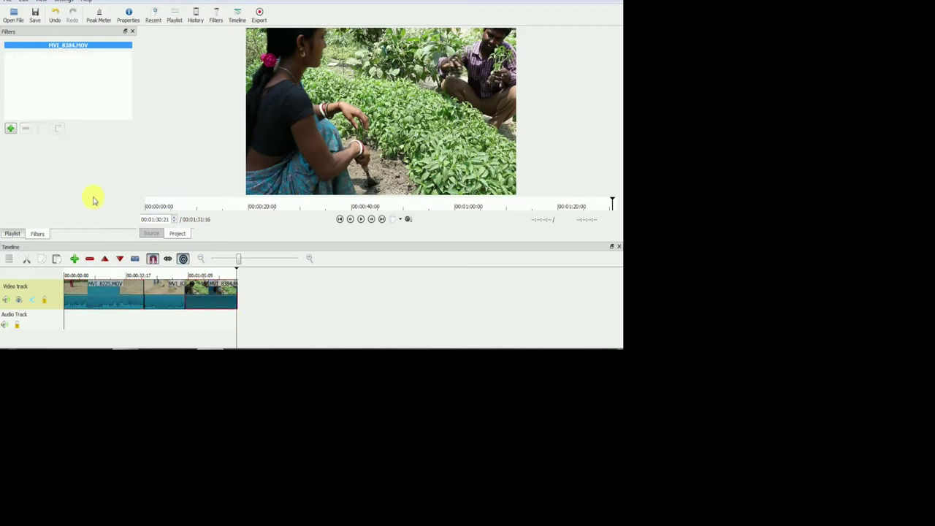
{"action": "left_click", "coordinate": [12, 130]}
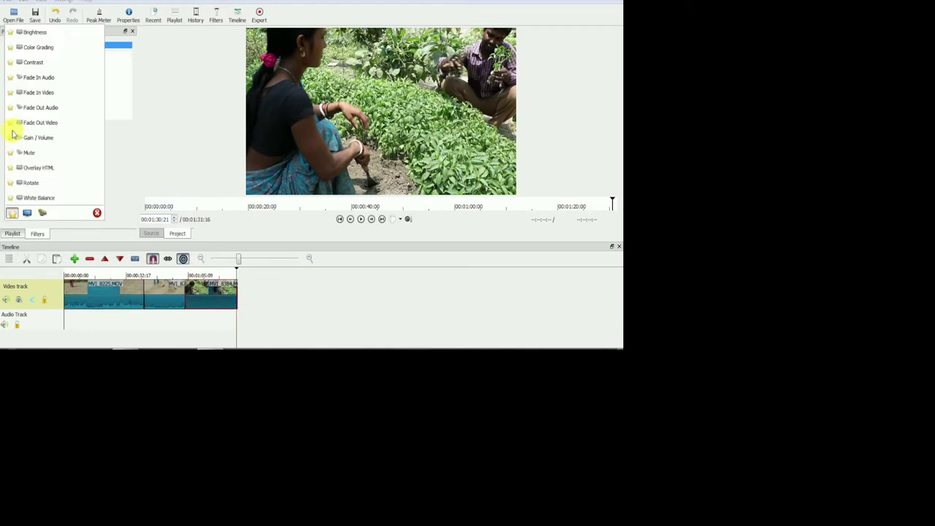
{"action": "left_click", "coordinate": [84, 128]}
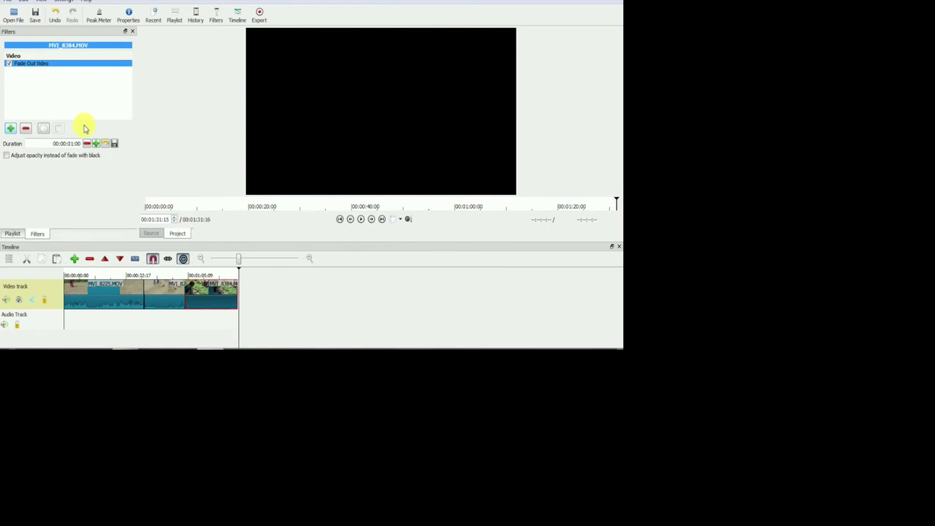
- Add a Fade Out Video filter to the MVI_8225.MOV clip at its end
{"action": "left_click", "coordinate": [144, 275]}
{"action": "left_click", "coordinate": [145, 294]}
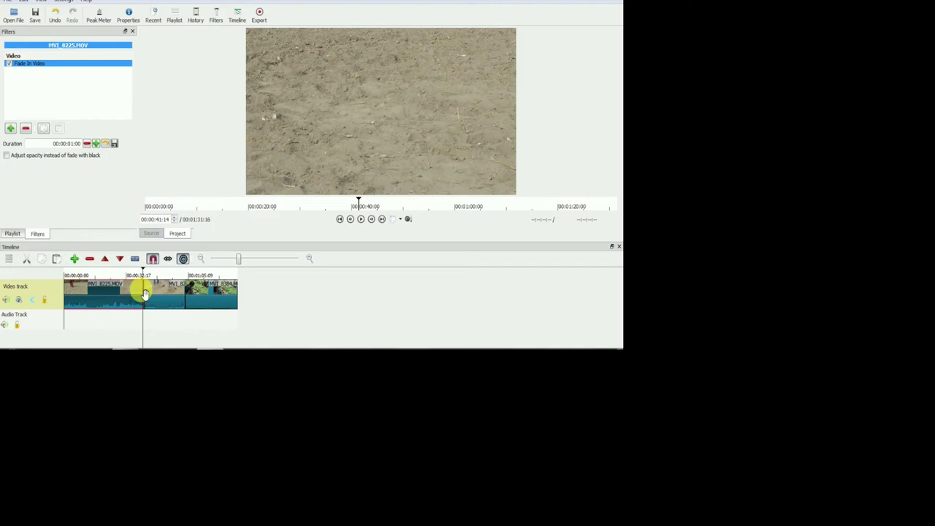
{"action": "left_click", "coordinate": [77, 121]}
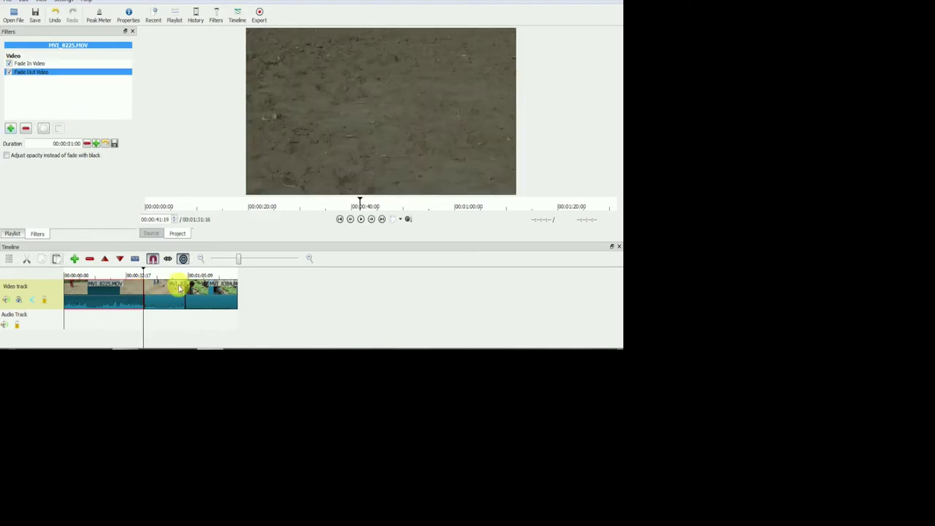
- Overlap the MVI_8240.MOV clip with the end of MVI_8225.MOV to create a transition, and play that section
{"action": "mouse_move", "coordinate": [175, 303]}
{"action": "left_mouse_down"}
{"action": "mouse_move", "coordinate": [142, 292]}
{"action": "mouse_move", "coordinate": [139, 303]}
{"action": "left_mouse_up"}
{"action": "left_click", "coordinate": [127, 270]}
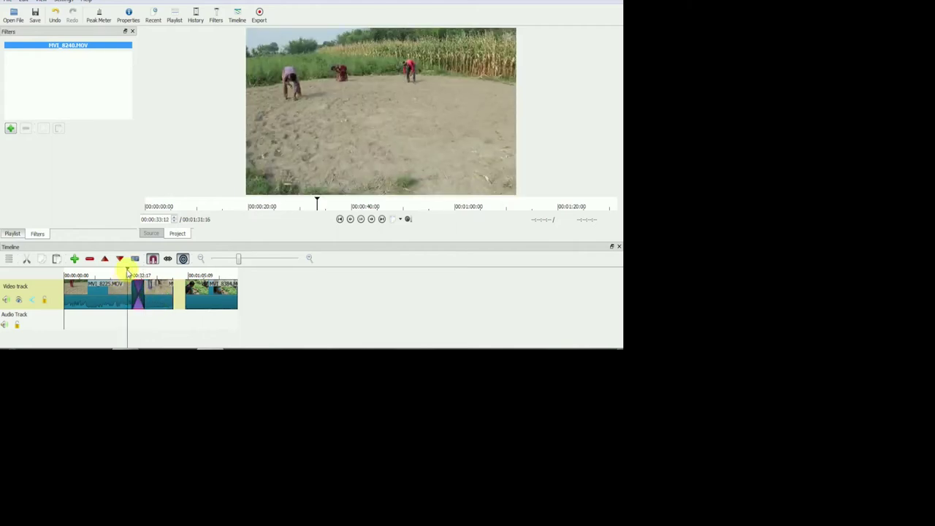
{"action": "key", "text": "space"}
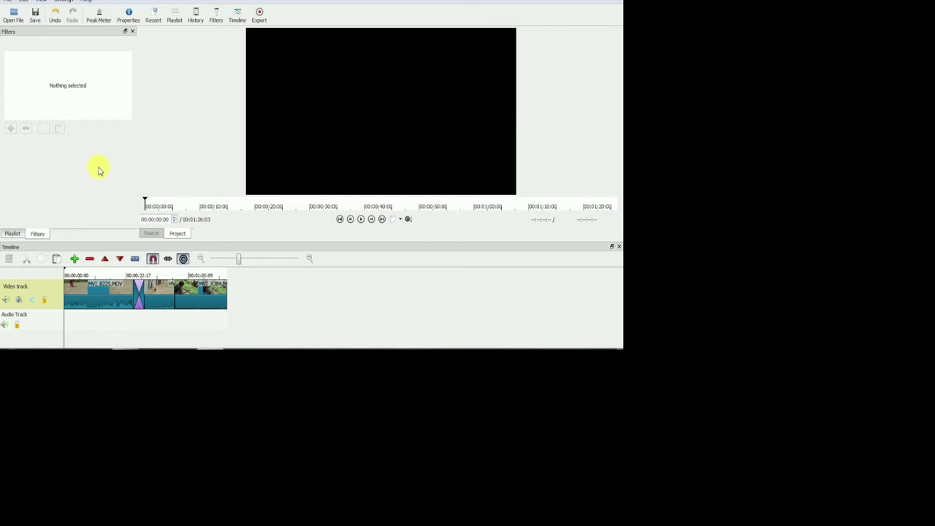
- Open download.jpg from the Sample videos_Shotcut folder and place it on the video track after the last clip
{"action": "left_click", "coordinate": [12, 14]}
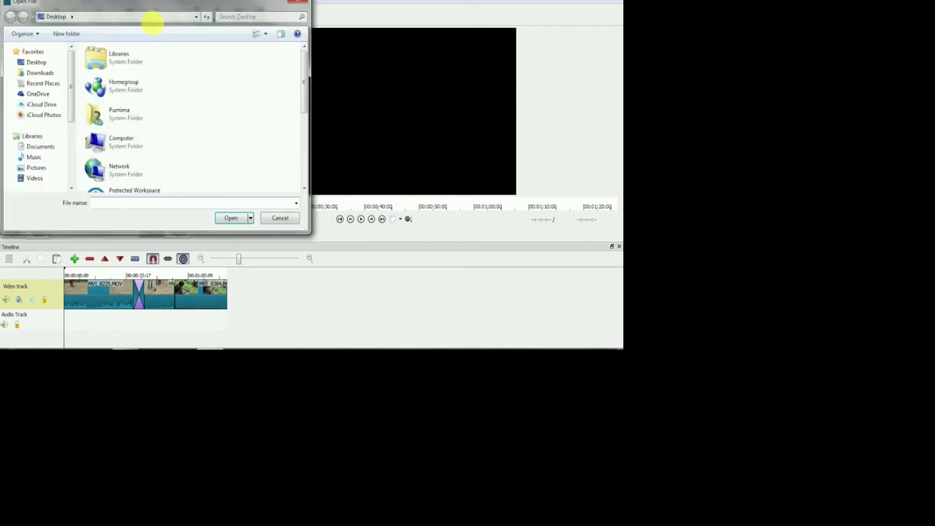
{"action": "scroll", "coordinate": [136, 163], "scroll_direction": "down", "scroll_amount": 3}
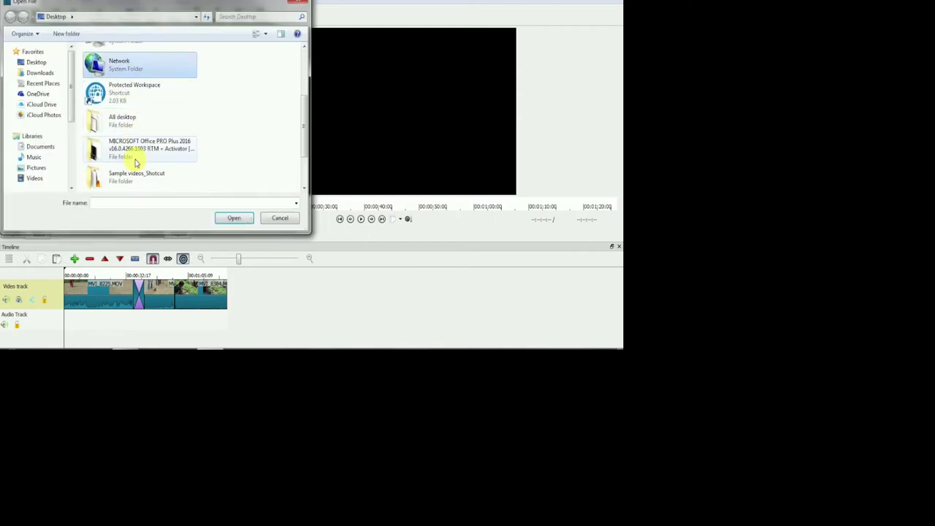
{"action": "double_click", "coordinate": [136, 177]}
{"action": "double_click", "coordinate": [162, 86]}
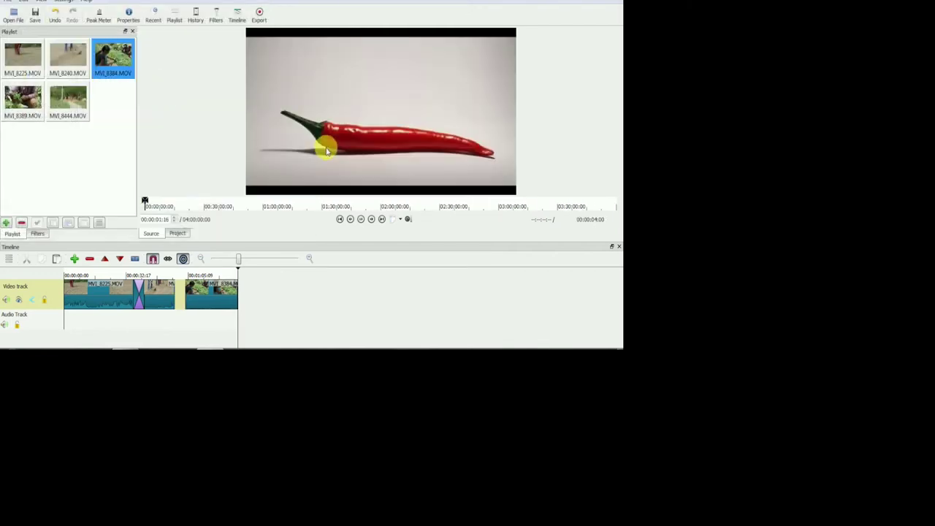
{"action": "left_click_drag", "start_coordinate": [328, 131], "coordinate": [322, 294]}
{"action": "mouse_move", "coordinate": [268, 271]}
{"action": "left_mouse_down"}
{"action": "mouse_move", "coordinate": [303, 268]}
{"action": "mouse_move", "coordinate": [267, 272]}
{"action": "left_mouse_up"}
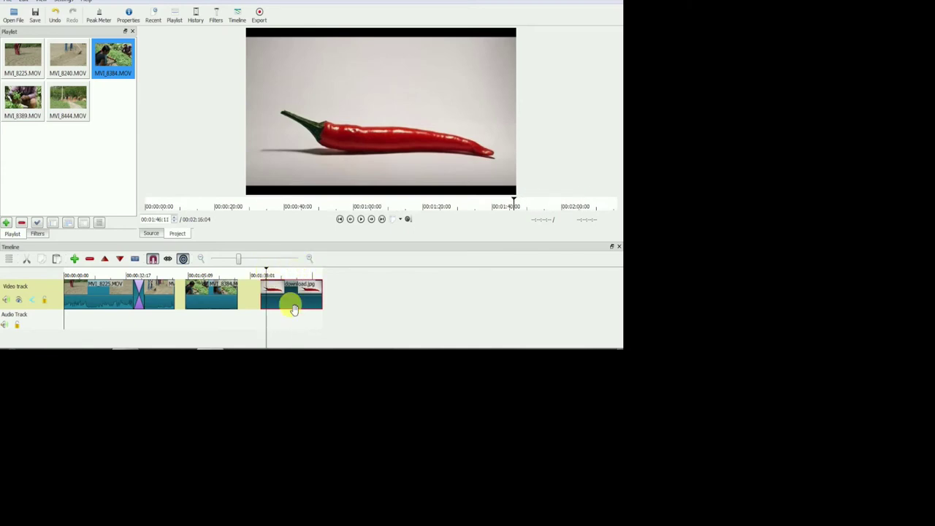
- Add the Text video filter to the download.jpg clip
{"action": "left_click", "coordinate": [38, 234]}
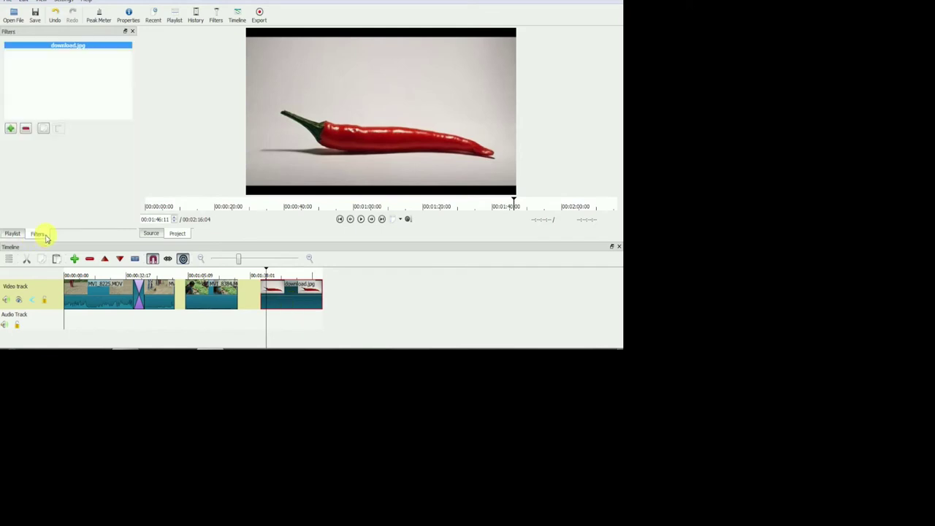
{"action": "left_click", "coordinate": [11, 130]}
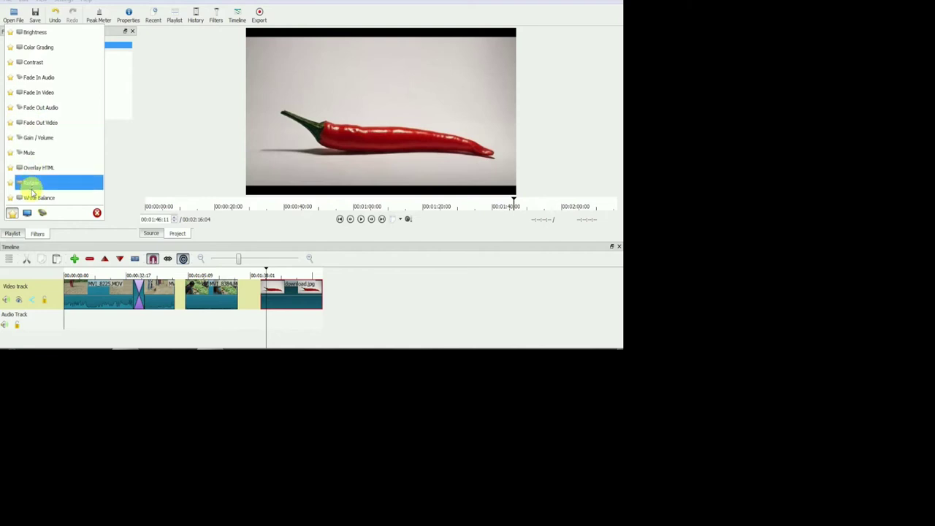
{"action": "left_click", "coordinate": [27, 213]}
{"action": "left_click_drag", "start_coordinate": [100, 75], "coordinate": [96, 177]}
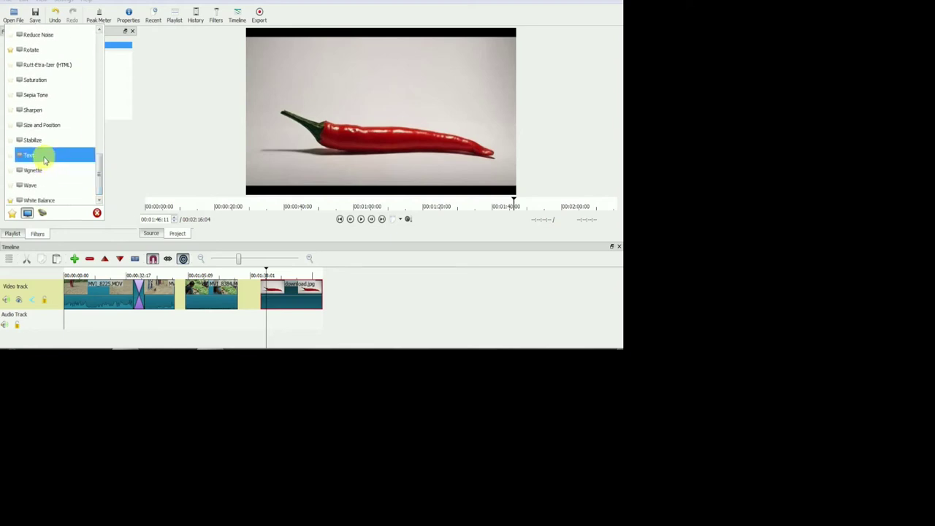
{"action": "left_click", "coordinate": [45, 160]}
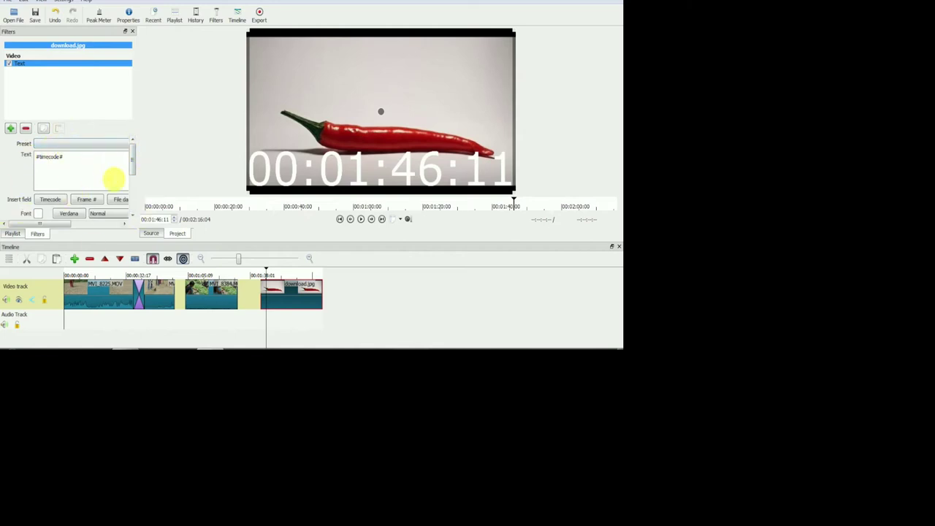
- Replace the default timecode in the download.jpg text filter with "Shotcut Tutorial."
{"action": "mouse_move", "coordinate": [132, 161]}
{"action": "left_mouse_down"}
{"action": "mouse_move", "coordinate": [132, 198]}
{"action": "mouse_move", "coordinate": [131, 155]}
{"action": "left_mouse_up"}
{"action": "left_click", "coordinate": [97, 166]}
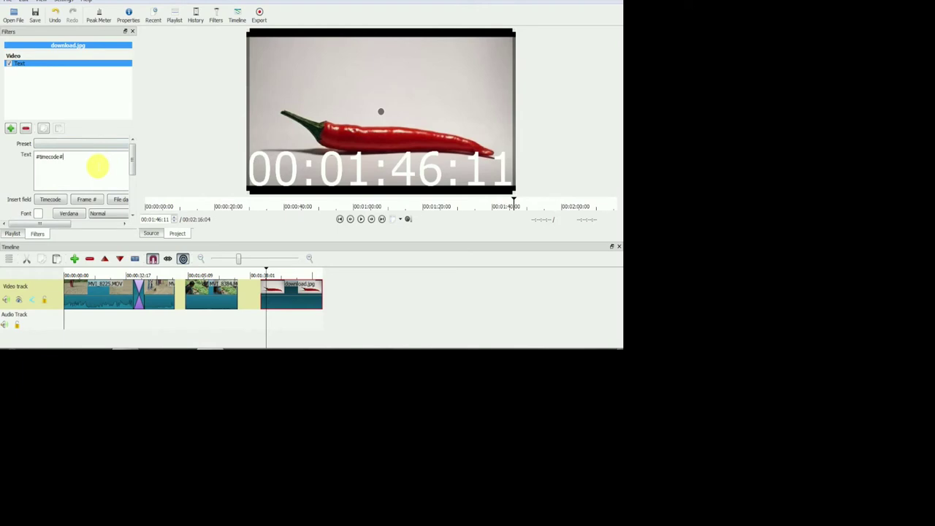
{"action": "key", "text": "BackSpace"}
{"action": "key", "text": "BackSpace"}
{"action": "key", "text": "BackSpace"}
{"action": "key", "text": "BackSpace"}
{"action": "key", "text": "BackSpace"}
{"action": "key", "text": "BackSpace"}
{"action": "key", "text": "BackSpace"}
{"action": "type", "text": "shotcut tu"}
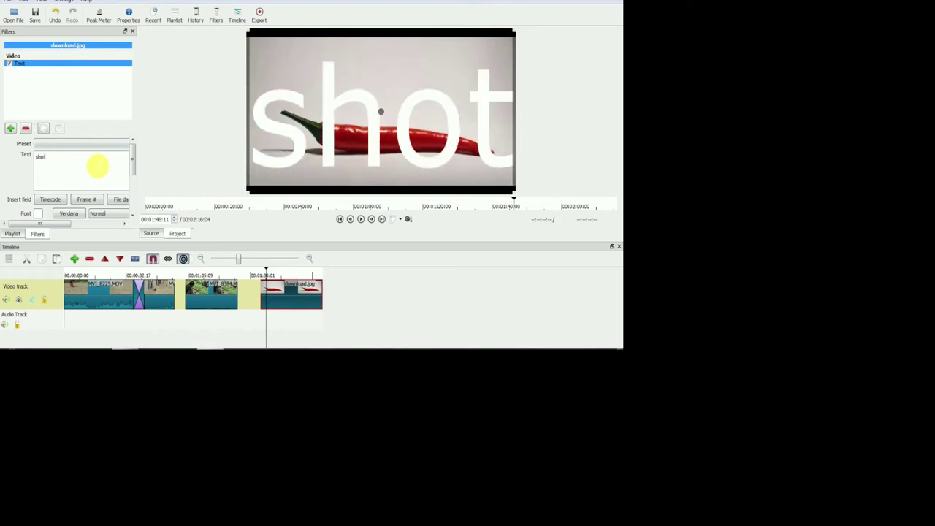
{"action": "type", "text": "torial."}
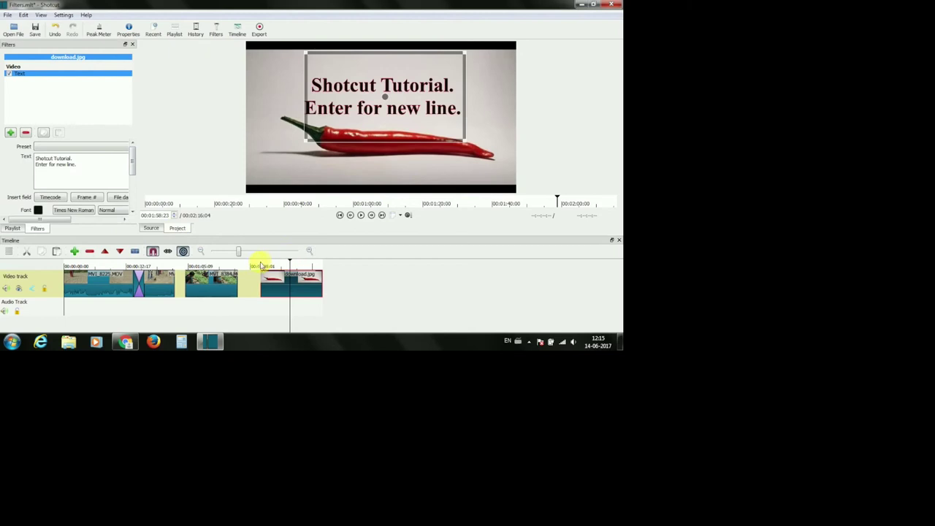
- Set the background colour of the text on the download.jpg clip to white
{"action": "left_click", "coordinate": [261, 265]}
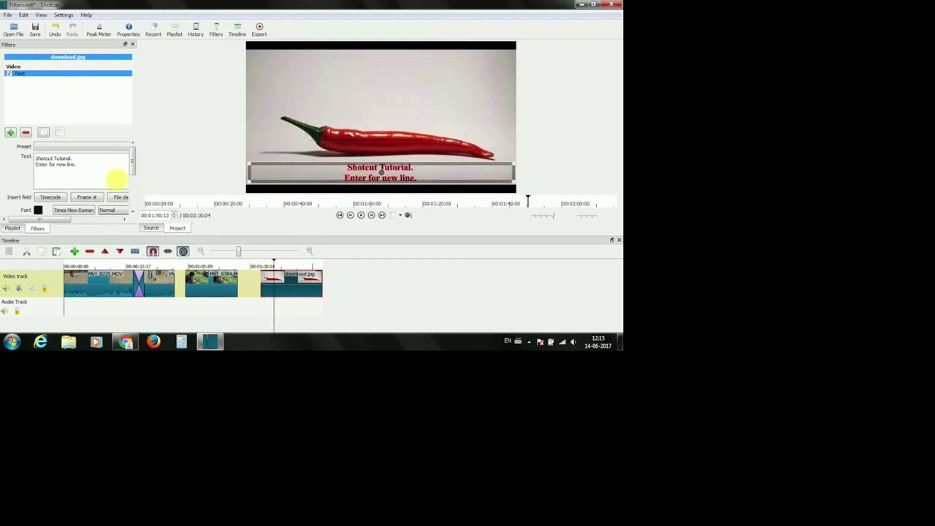
{"action": "scroll", "coordinate": [132, 216], "scroll_direction": "down", "scroll_amount": 4}
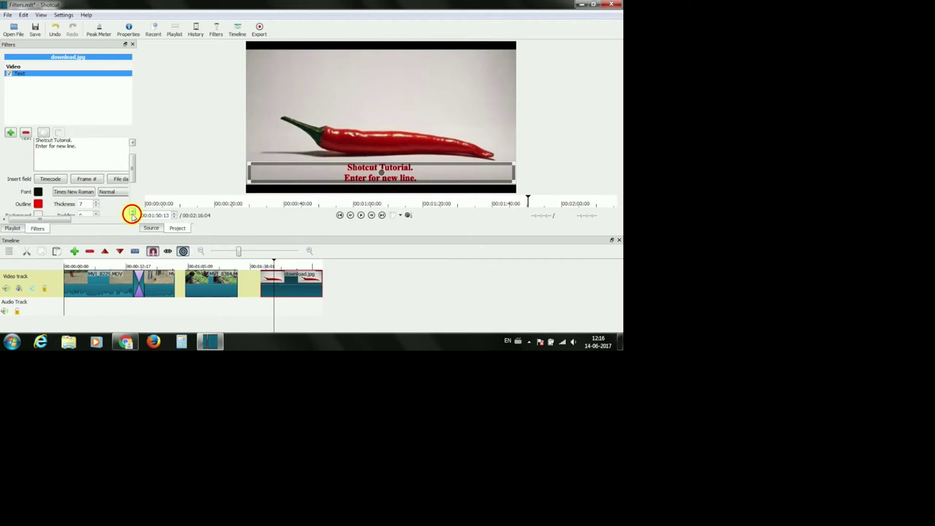
{"action": "left_click", "coordinate": [37, 179]}
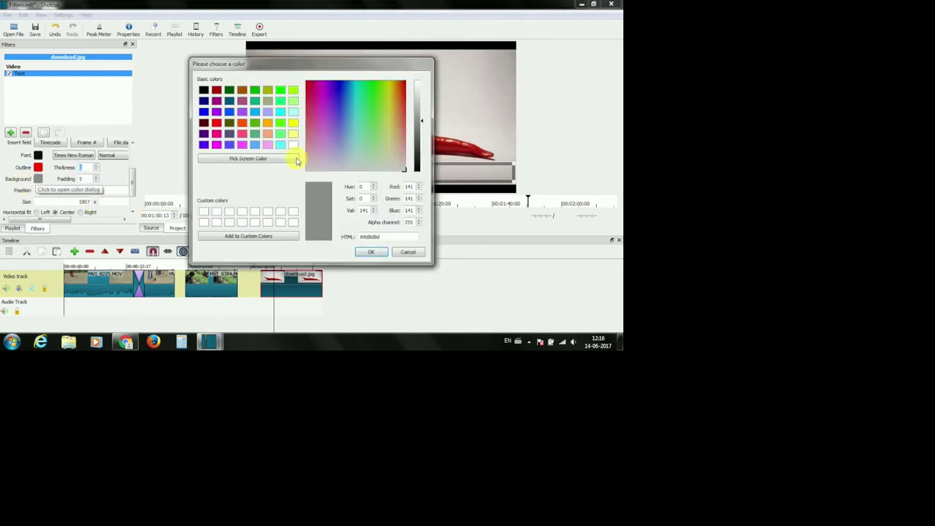
{"action": "left_click", "coordinate": [420, 83]}
{"action": "left_click", "coordinate": [369, 251]}
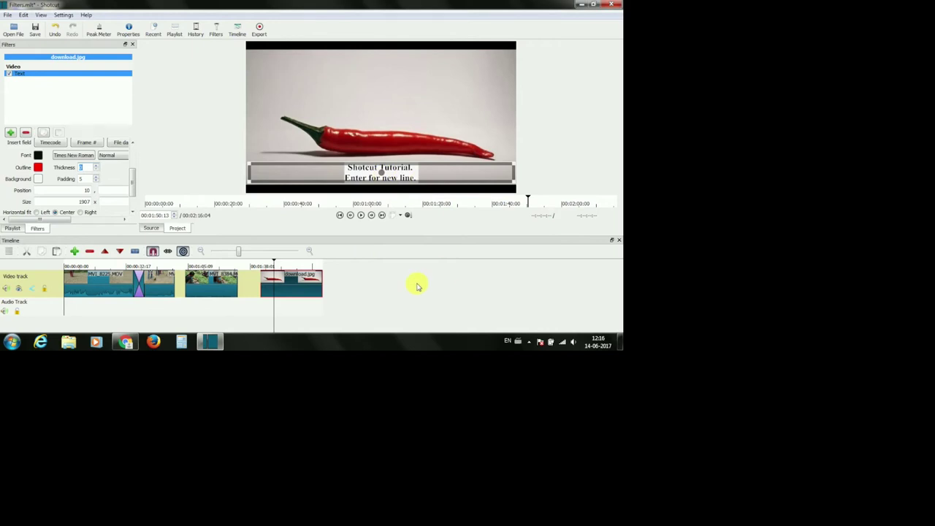
{"action": "left_click", "coordinate": [288, 292]}
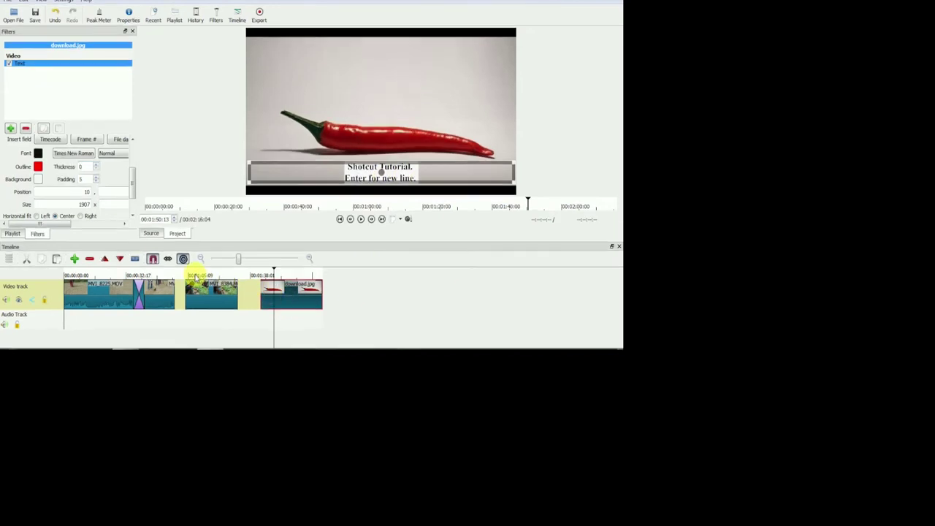
- Add a Text filter to the MVI_8384.MOV clip reading "Split the clip and add text."
{"action": "left_click", "coordinate": [196, 265]}
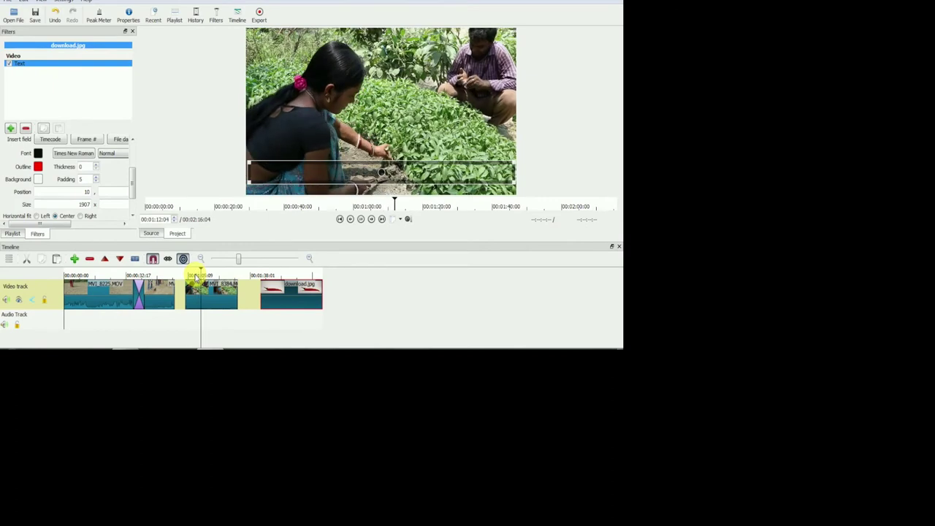
{"action": "left_click", "coordinate": [222, 308]}
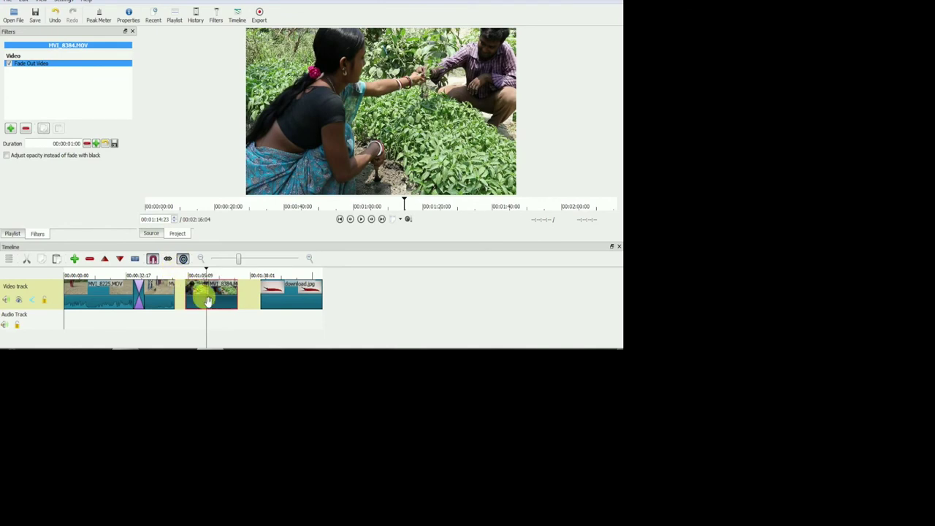
{"action": "left_click", "coordinate": [9, 129]}
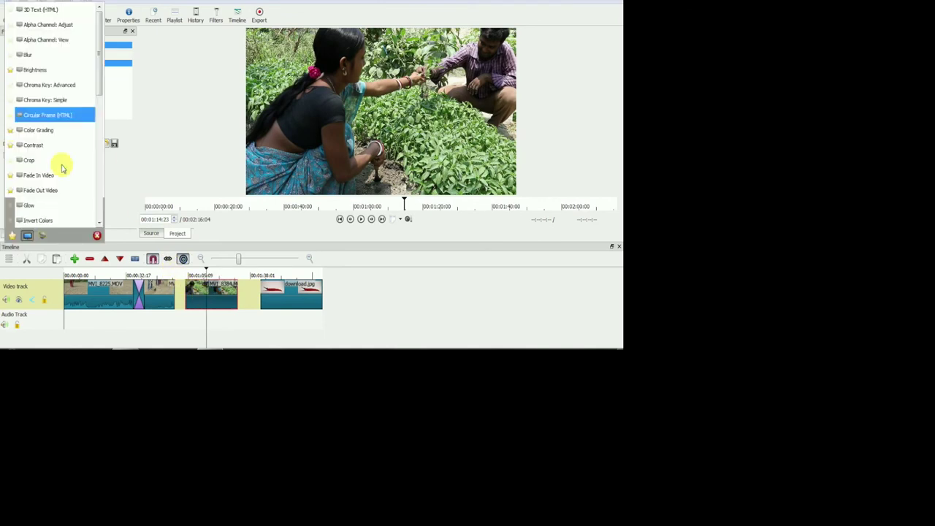
{"action": "left_click_drag", "start_coordinate": [96, 73], "coordinate": [94, 209]}
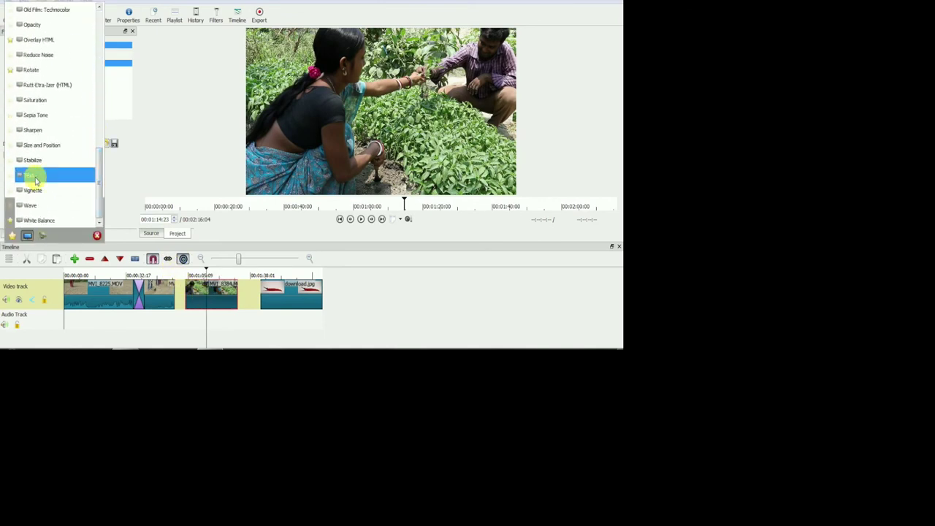
{"action": "left_click", "coordinate": [32, 175]}
{"action": "key", "text": "ctrl+a"}
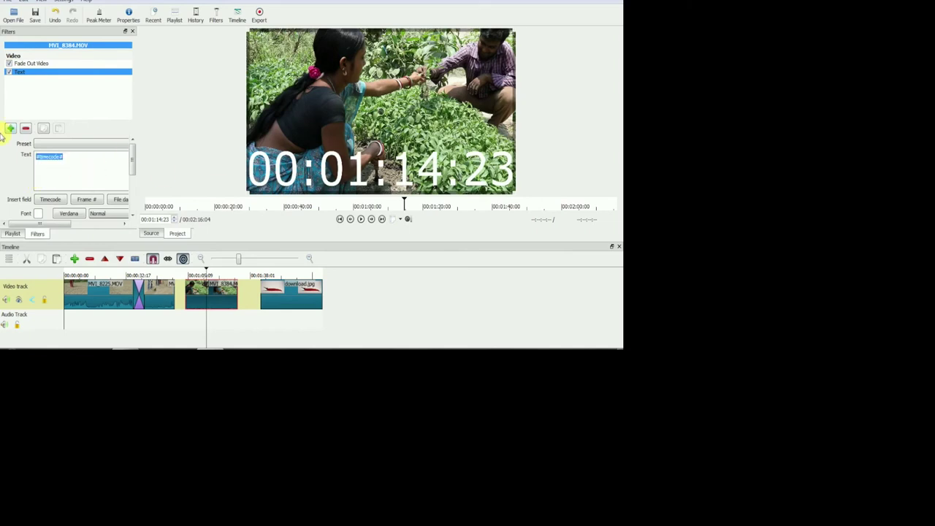
{"action": "type", "text": "Split the clip and add text."}
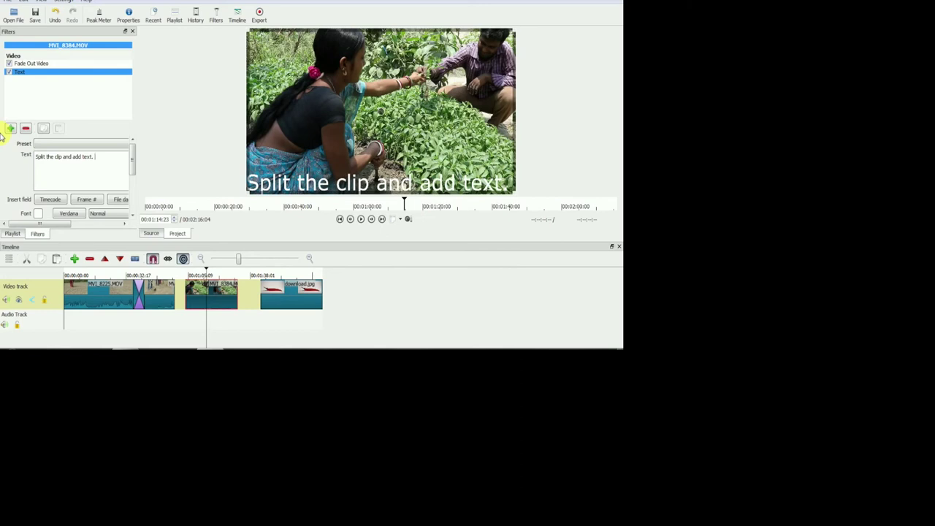
- Remove the Text filter from the second part of the split MVI_8384.MOV clip
{"action": "left_click", "coordinate": [216, 312]}
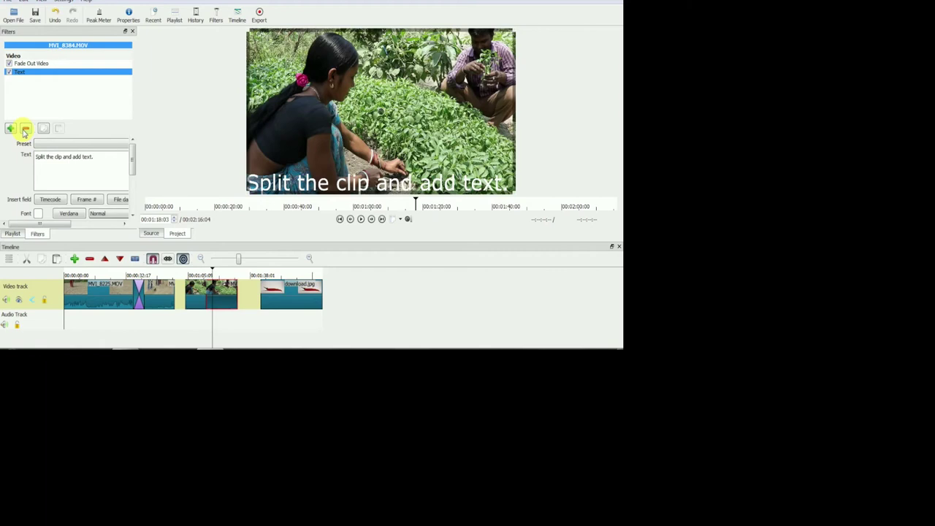
{"action": "left_click", "coordinate": [25, 128]}
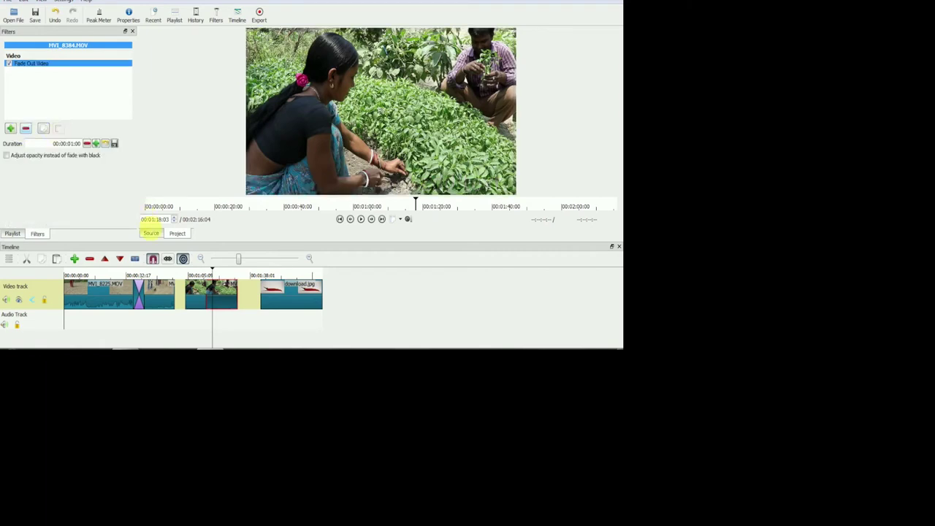
{"action": "left_click", "coordinate": [188, 275]}
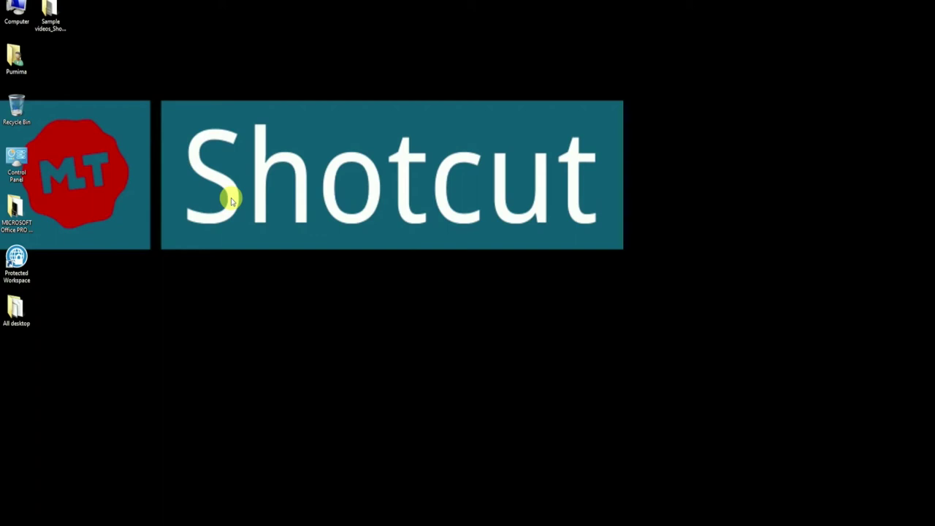
- Switch to the web browser and search Google for "shotcut"
{"action": "right_click", "coordinate": [146, 102]}
{"action": "left_click", "coordinate": [156, 126]}
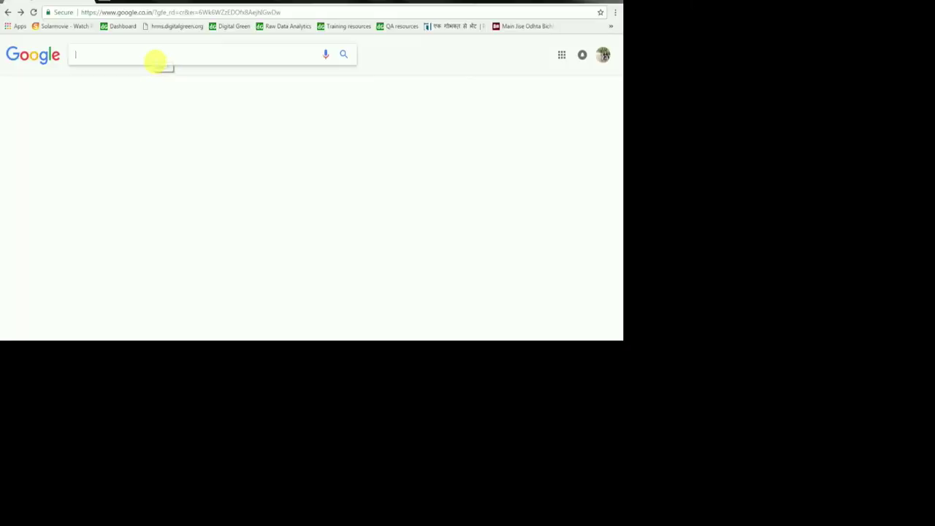
{"action": "type", "text": "shotcut"}
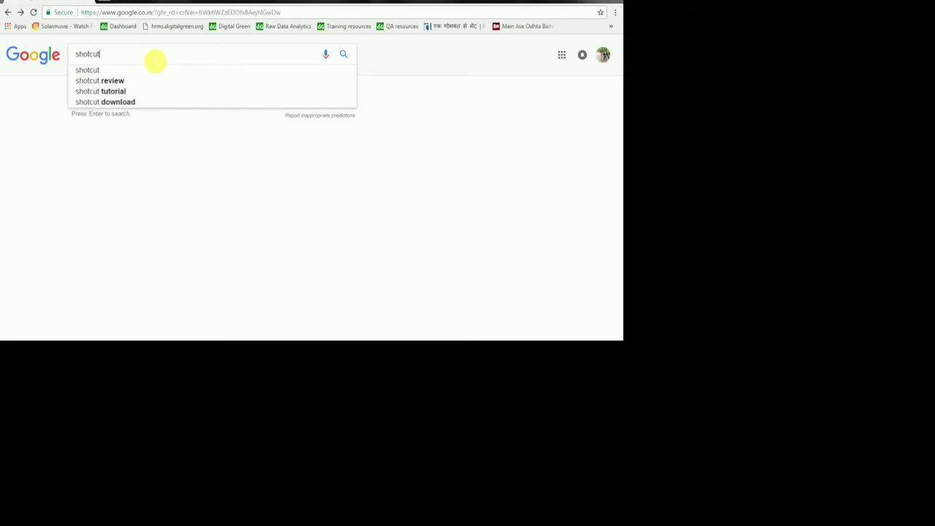
{"action": "key", "text": "Return"}
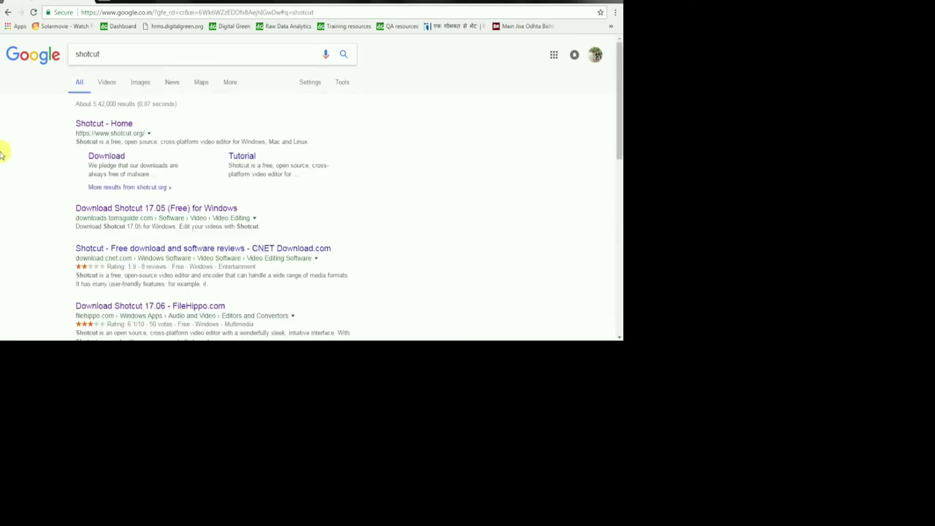
- Download the 64-bit Windows installer from the download page of the shotcut.org website
{"action": "left_click", "coordinate": [85, 127]}
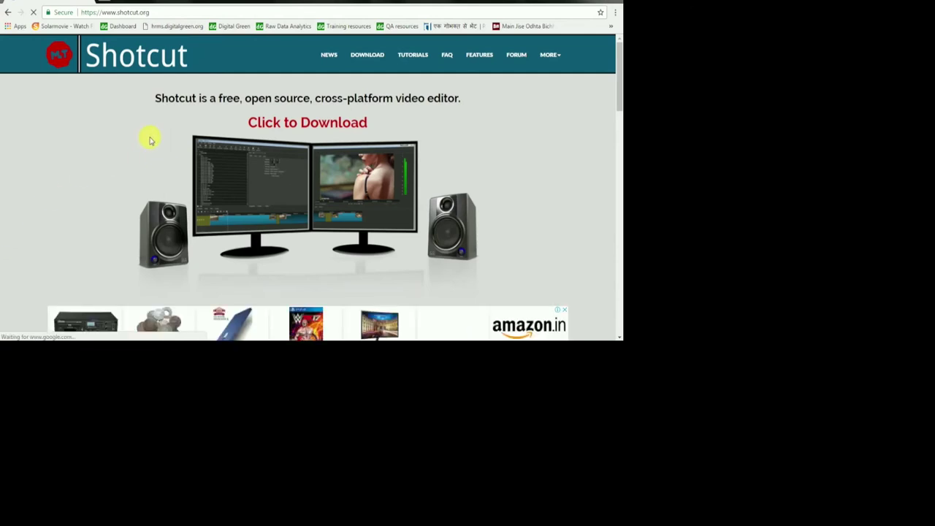
{"action": "left_click", "coordinate": [376, 54]}
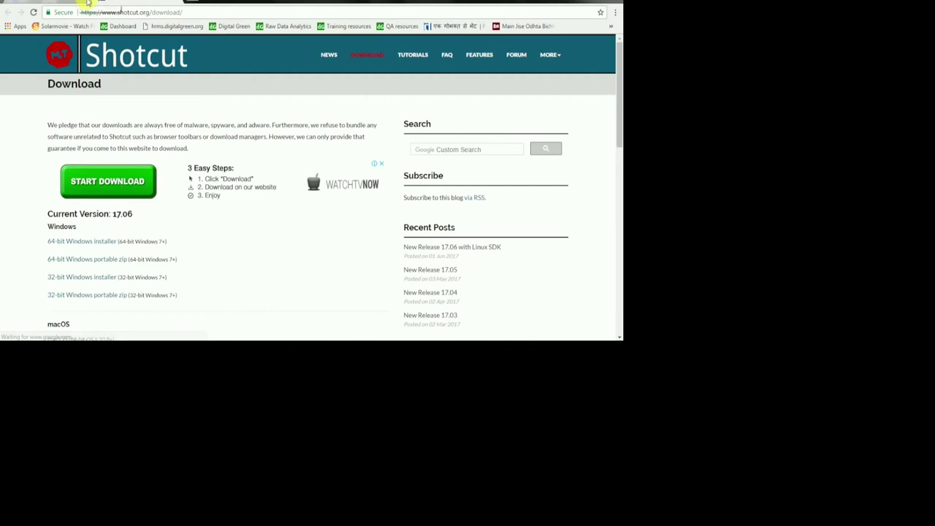
{"action": "scroll", "coordinate": [2, 191], "scroll_direction": "down", "scroll_amount": 1}
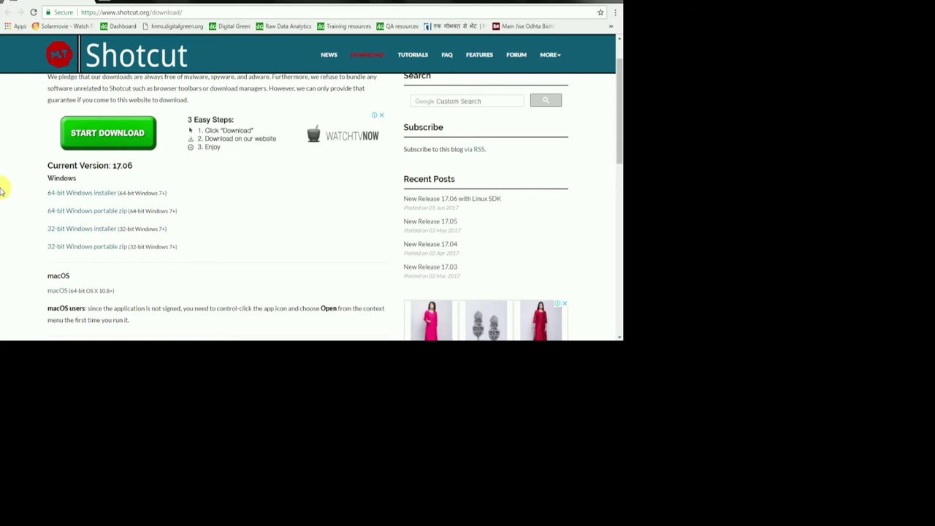
{"action": "left_click", "coordinate": [62, 196]}
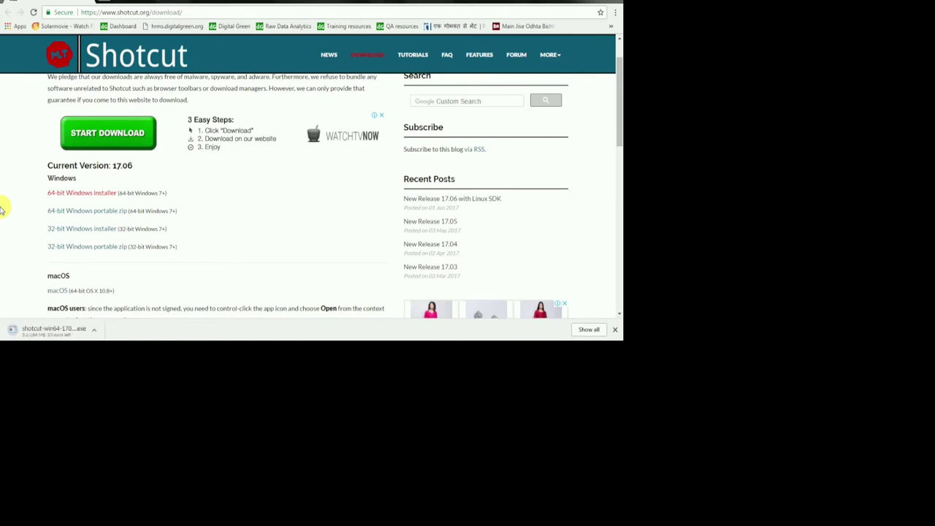
- Check the installer's progress in the browser's full downloads list and close that list
{"action": "left_click", "coordinate": [588, 331]}
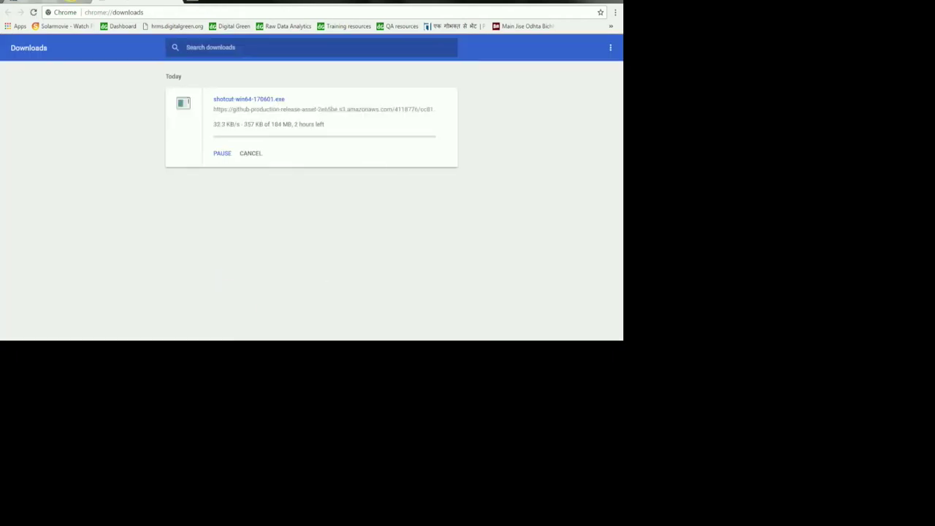
{"action": "key", "text": "ctrl+w"}
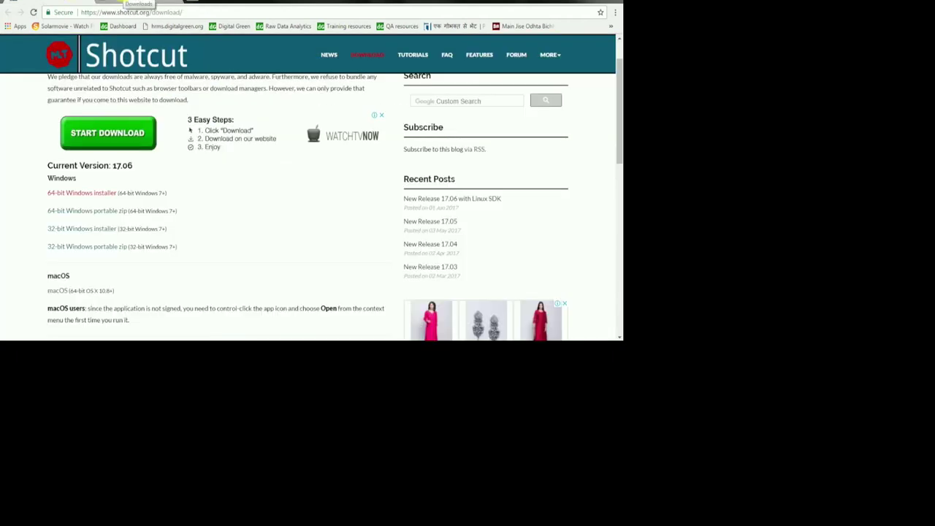
{"action": "left_click", "coordinate": [123, 2]}
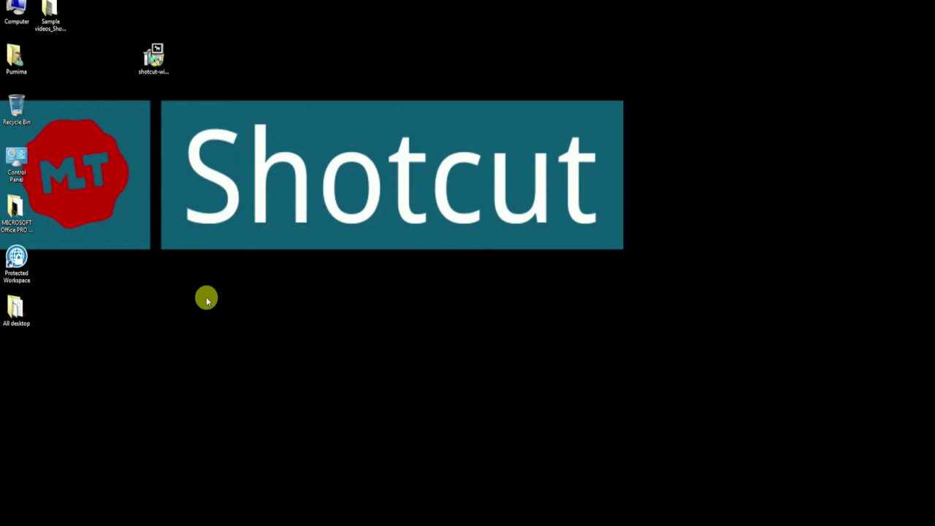
- Launch the downloaded Shotcut installer from the desktop
{"action": "left_click", "coordinate": [145, 67]}
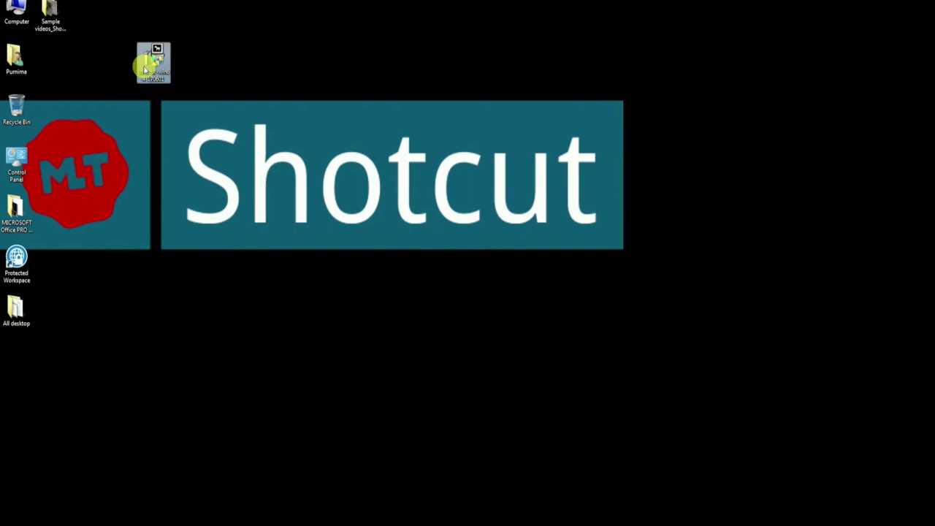
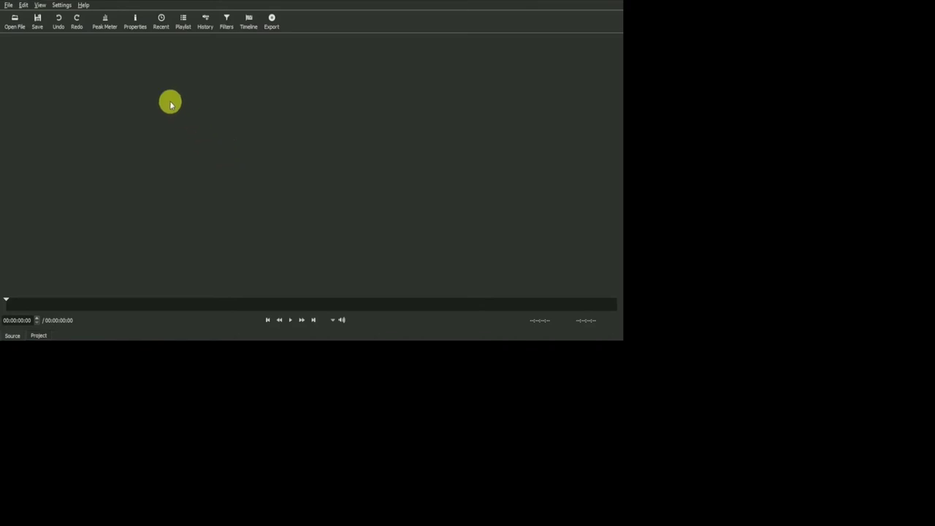
- Change the Shotcut interface theme to System
{"action": "left_click", "coordinate": [69, 7]}
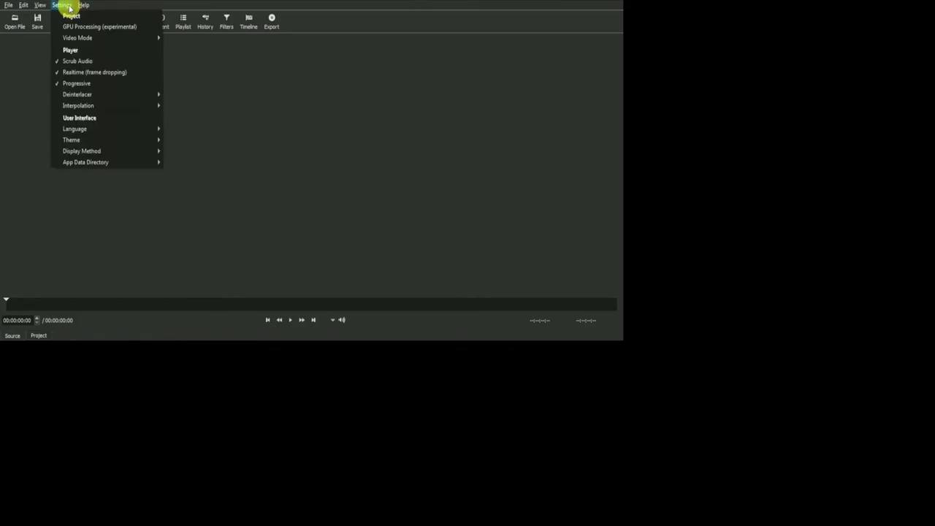
{"action": "mouse_move", "coordinate": [111, 140]}
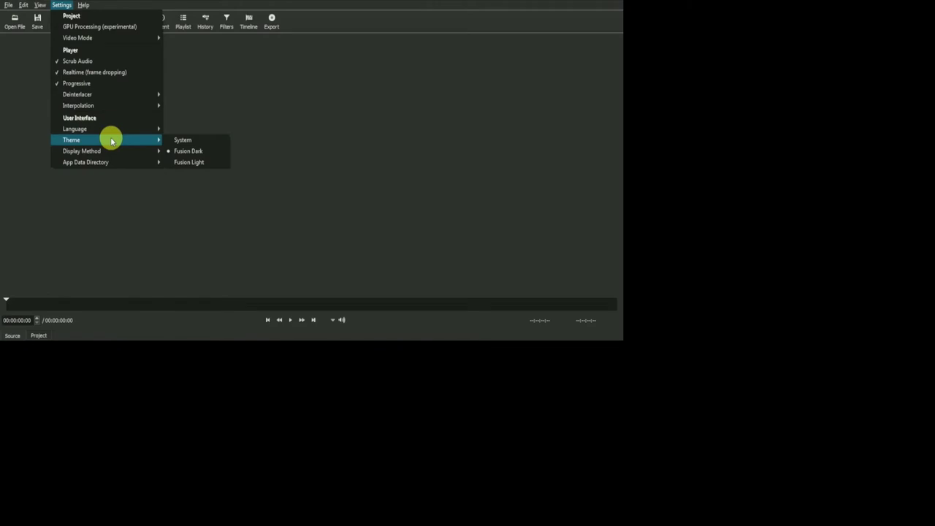
{"action": "left_click", "coordinate": [201, 140]}
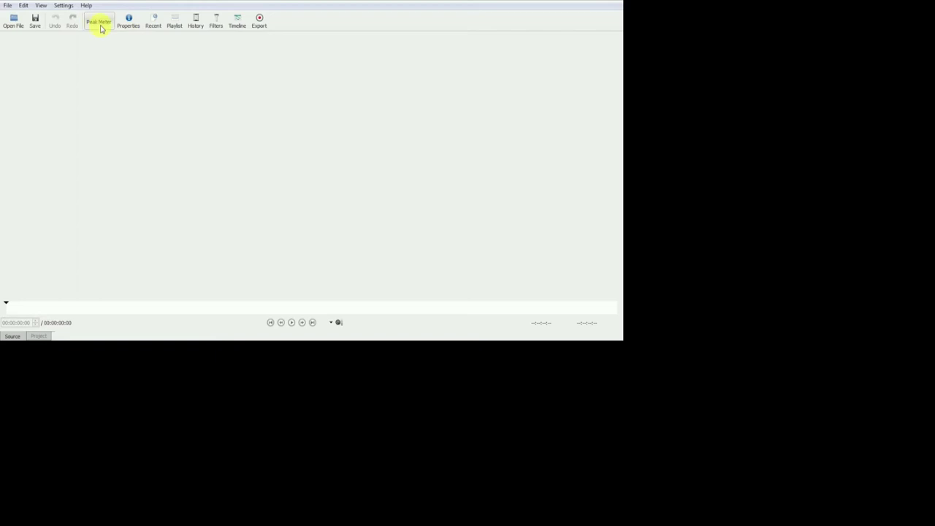
- Show the Playlist, close it, and show it again
{"action": "left_click", "coordinate": [175, 30]}
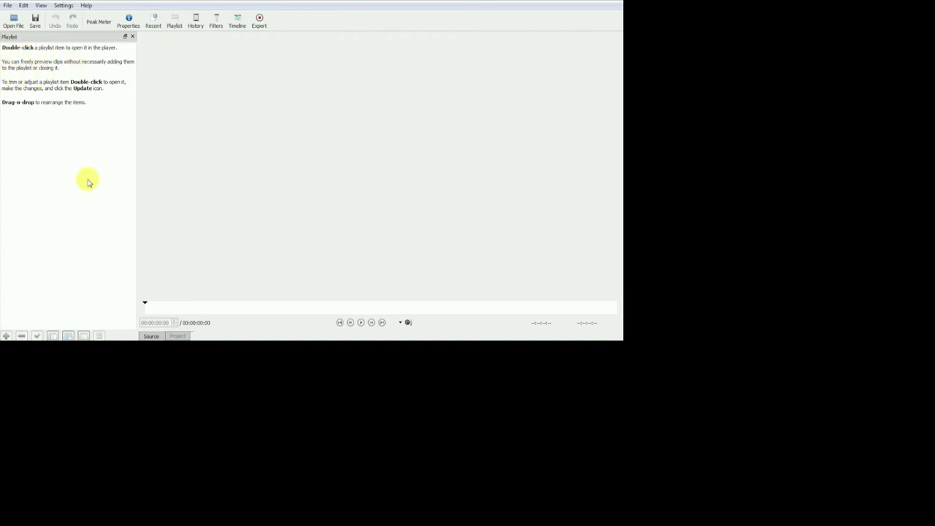
{"action": "left_click", "coordinate": [133, 37]}
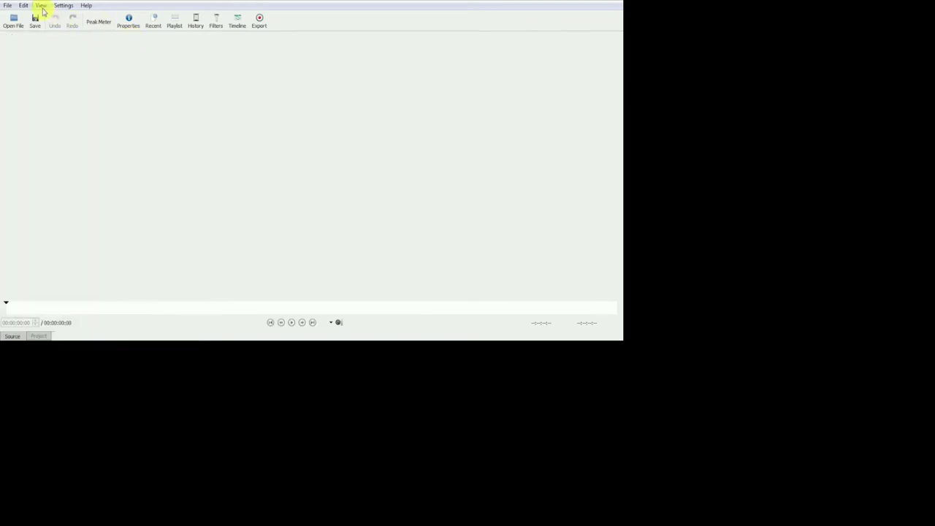
{"action": "left_click", "coordinate": [42, 7]}
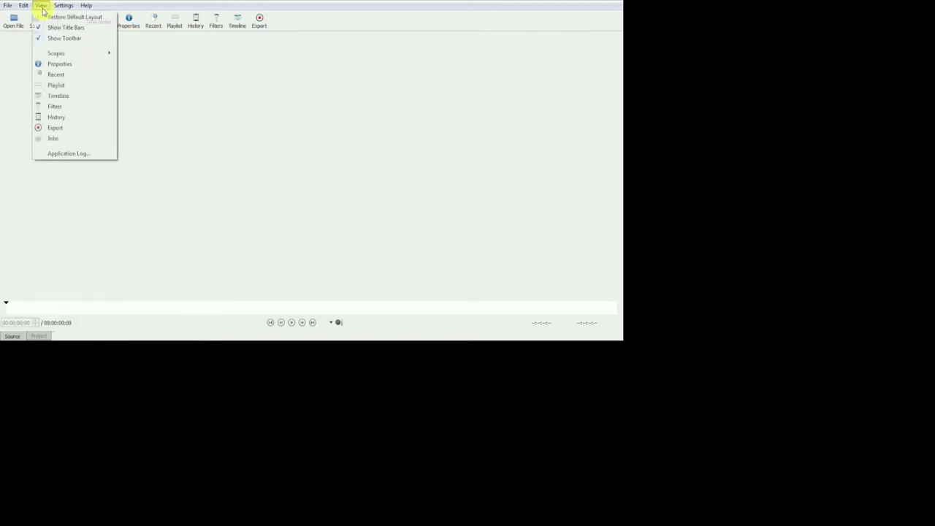
{"action": "left_click", "coordinate": [56, 86]}
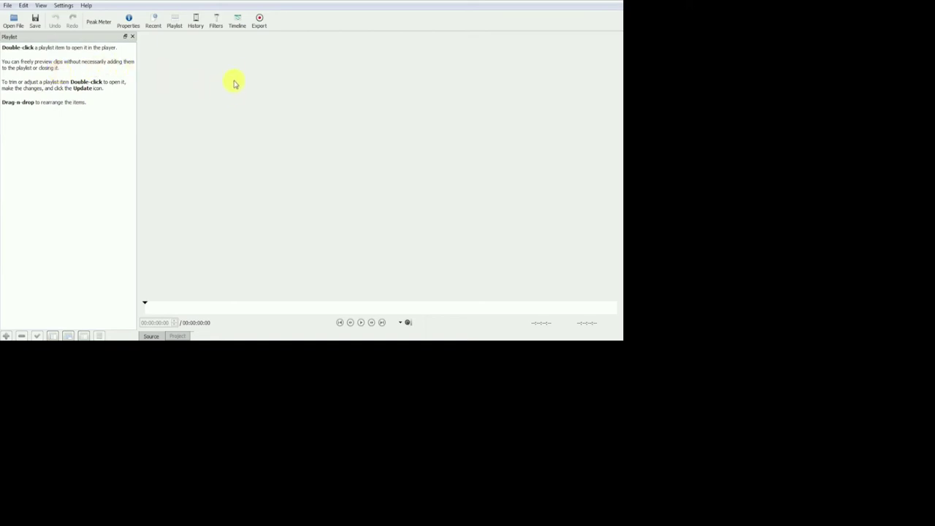
- Show the Timeline and hide it again
{"action": "left_click", "coordinate": [237, 23]}
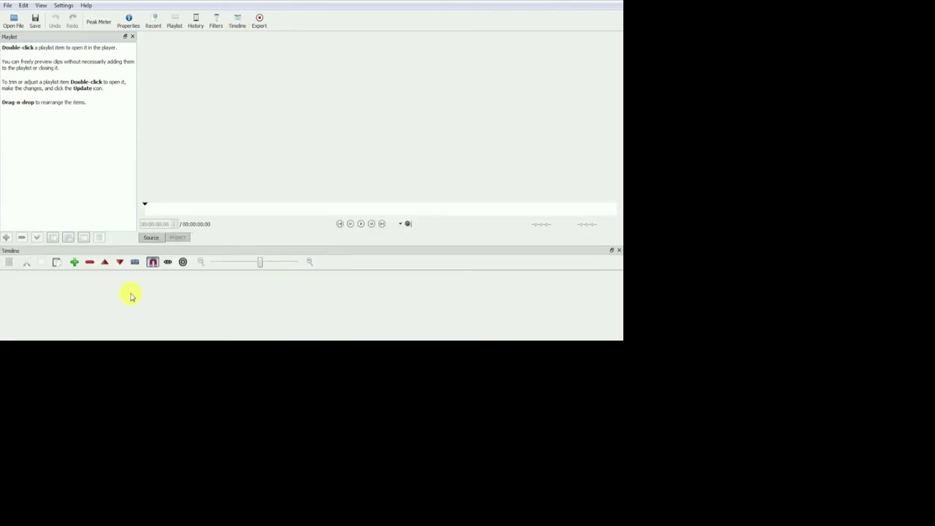
{"action": "left_click", "coordinate": [42, 6]}
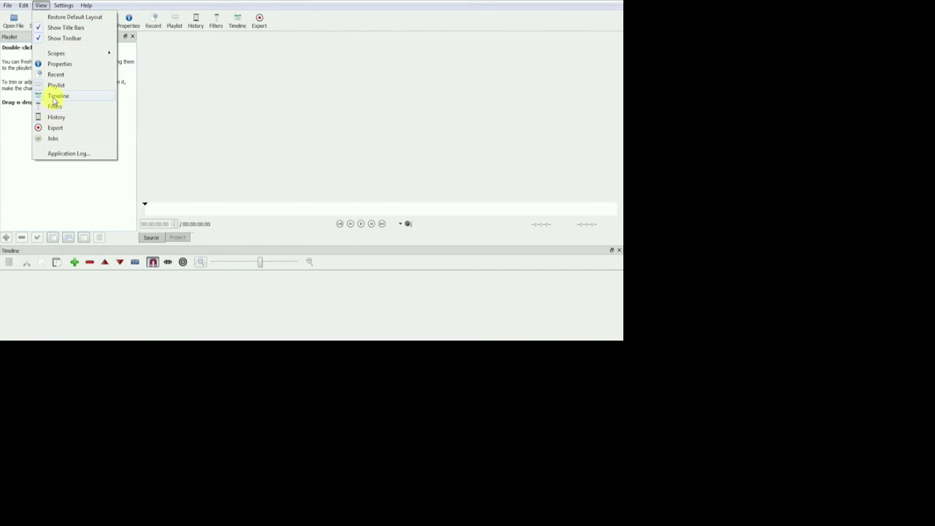
{"action": "left_click", "coordinate": [55, 96]}
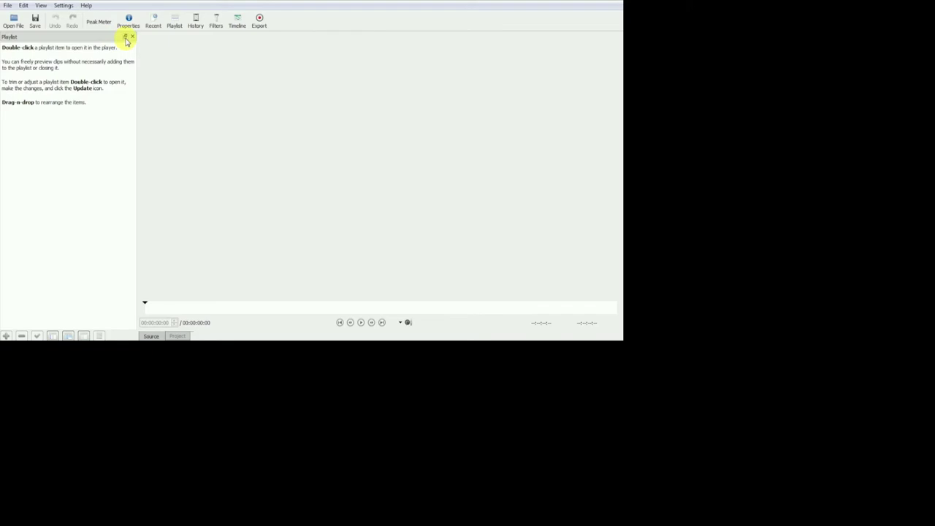
- Undock the Playlist into a floating window and dock it back beside the preview
{"action": "left_click", "coordinate": [125, 38]}
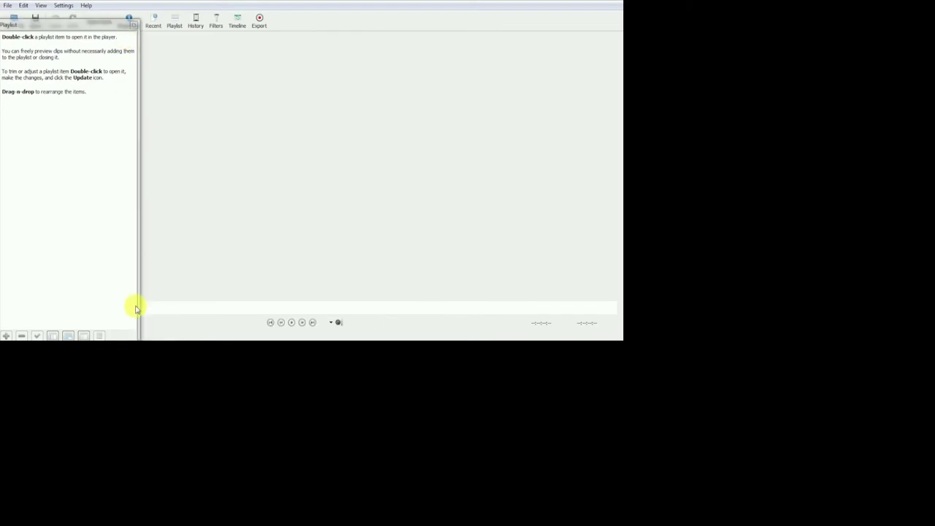
{"action": "mouse_move", "coordinate": [32, 30]}
{"action": "left_mouse_down"}
{"action": "mouse_move", "coordinate": [54, 21]}
{"action": "mouse_move", "coordinate": [12, 17]}
{"action": "mouse_move", "coordinate": [75, 156]}
{"action": "mouse_move", "coordinate": [31, 41]}
{"action": "left_mouse_up"}
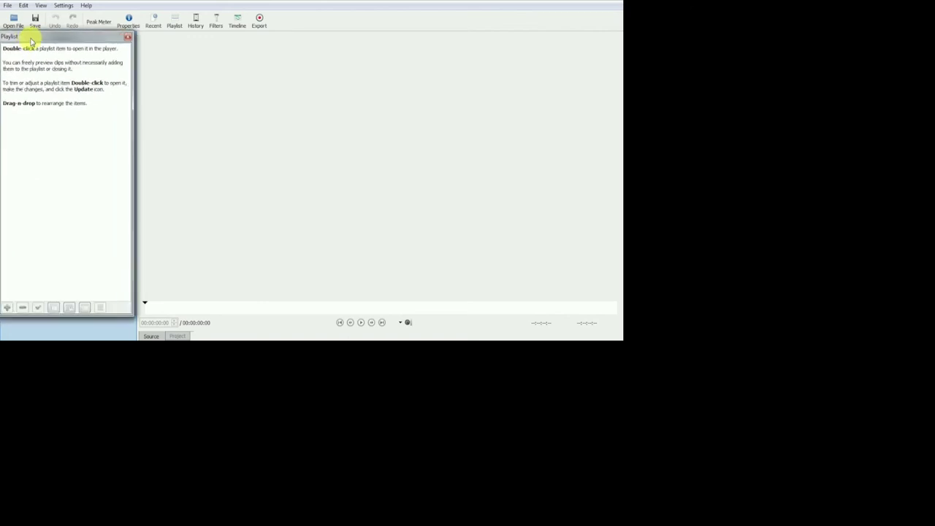
- Show the Timeline below the preview and make its area slightly taller
{"action": "left_click", "coordinate": [236, 24]}
{"action": "left_click_drag", "start_coordinate": [284, 243], "coordinate": [289, 217]}
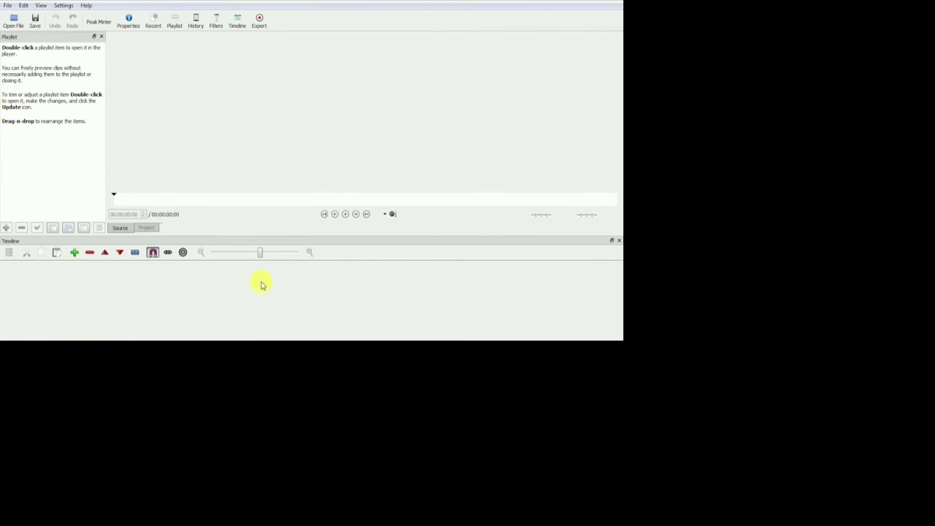
- Add the clips MVI_8450, MVI_8481, MVI_8487 and MVI_8488 from the desktop folder Sample videos_Shotcut to the Shotcut playlist
{"action": "key", "text": "alt+F4"}
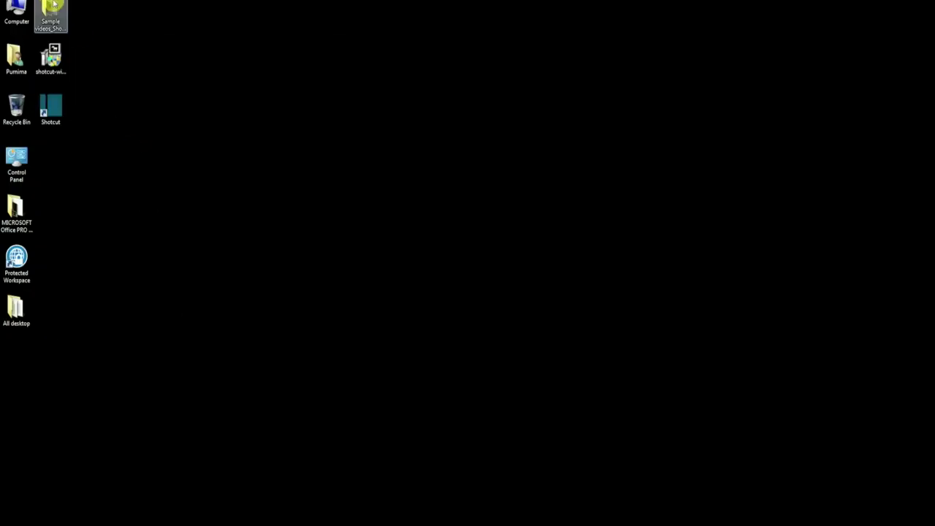
{"action": "double_click", "coordinate": [50, 6]}
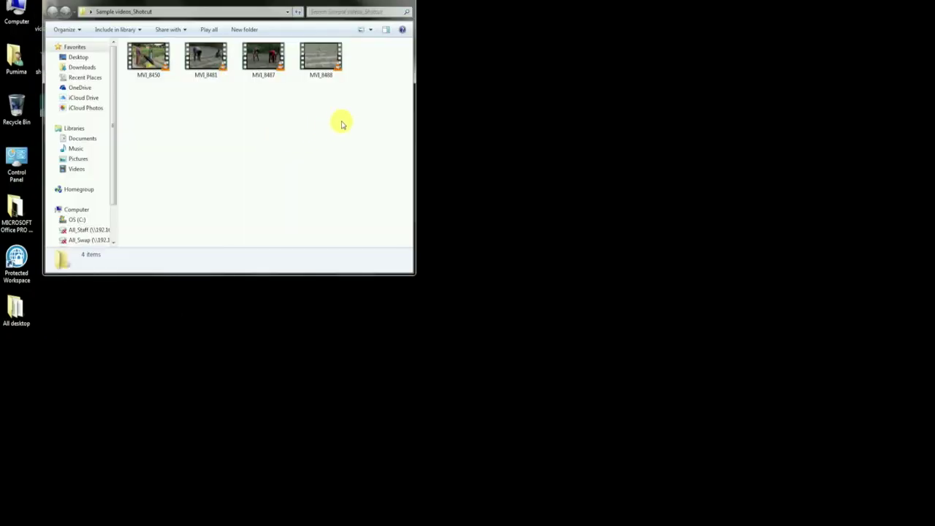
{"action": "left_click_drag", "start_coordinate": [345, 120], "coordinate": [65, 144]}
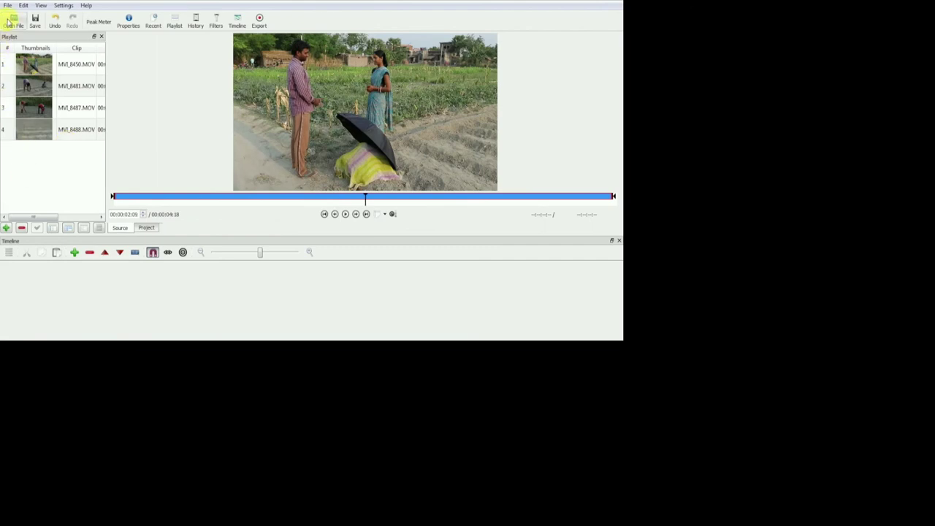
- Open the files MVI_8450, MVI_8481, MVI_8487 and MVI_8488 together to add them to the playlist again
{"action": "left_click", "coordinate": [13, 21]}
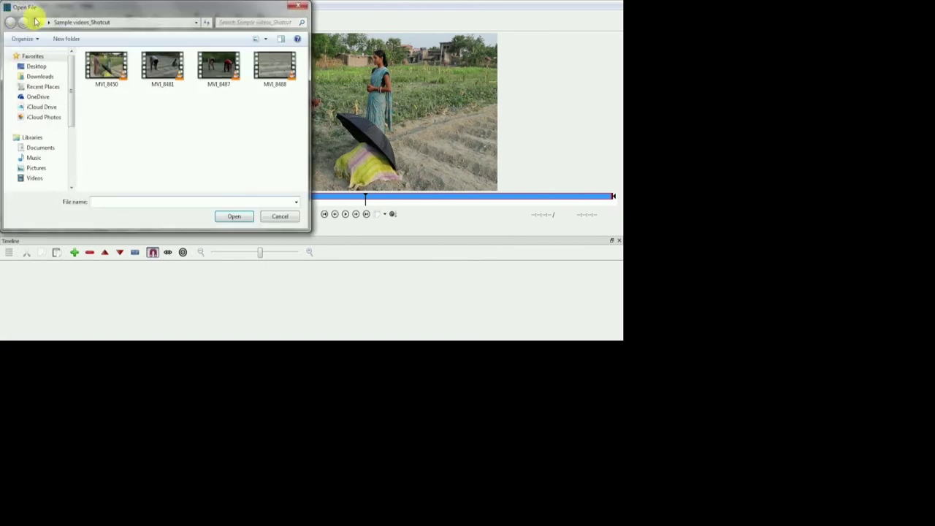
{"action": "left_click", "coordinate": [116, 84]}
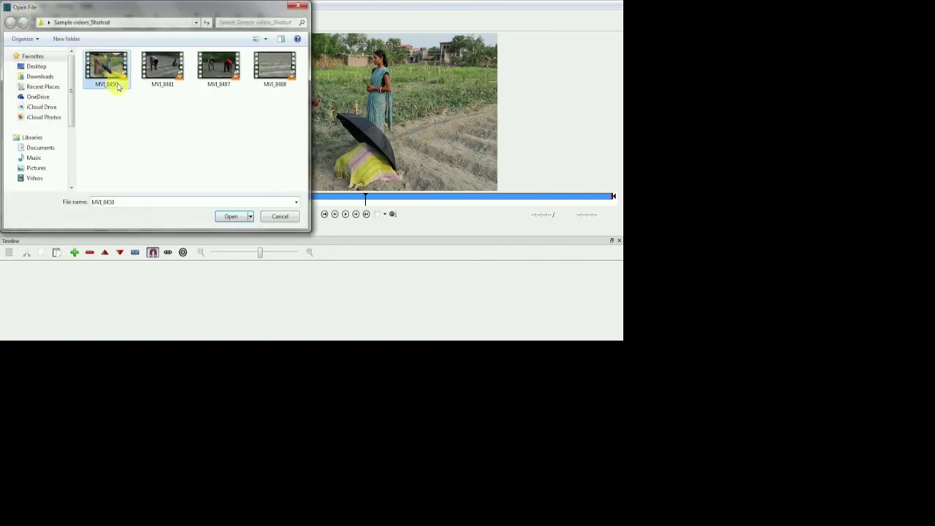
{"action": "key", "text": "shift+Right"}
{"action": "key", "text": "shift+Right"}
{"action": "key", "text": "shift+Right"}
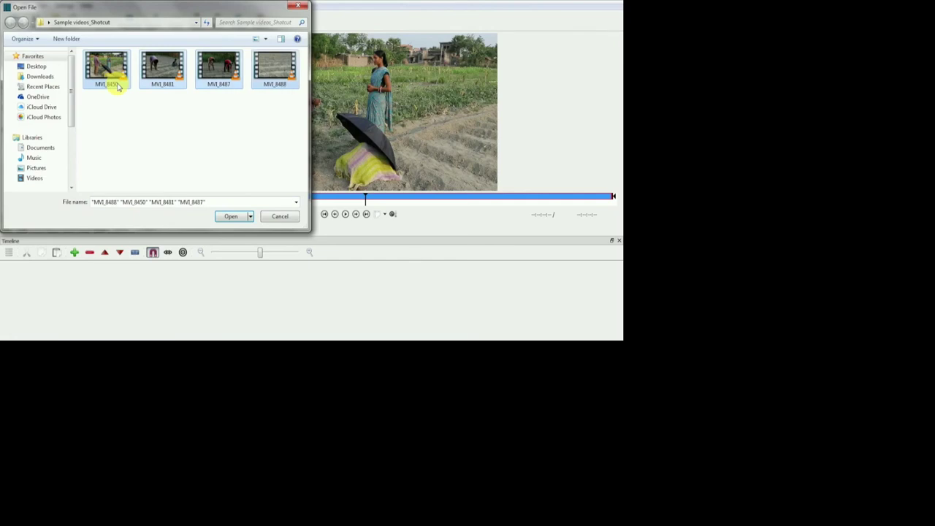
{"action": "left_click", "coordinate": [230, 218]}
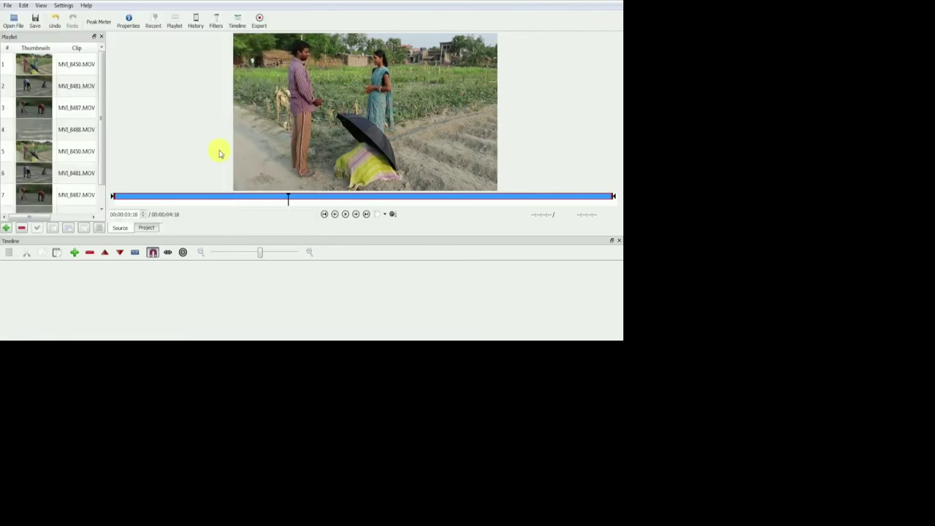
- Remove the first four playlist entries, the duplicate MVI_8450, MVI_8481, MVI_8487 and MVI_8488 clips
{"action": "left_click", "coordinate": [42, 67]}
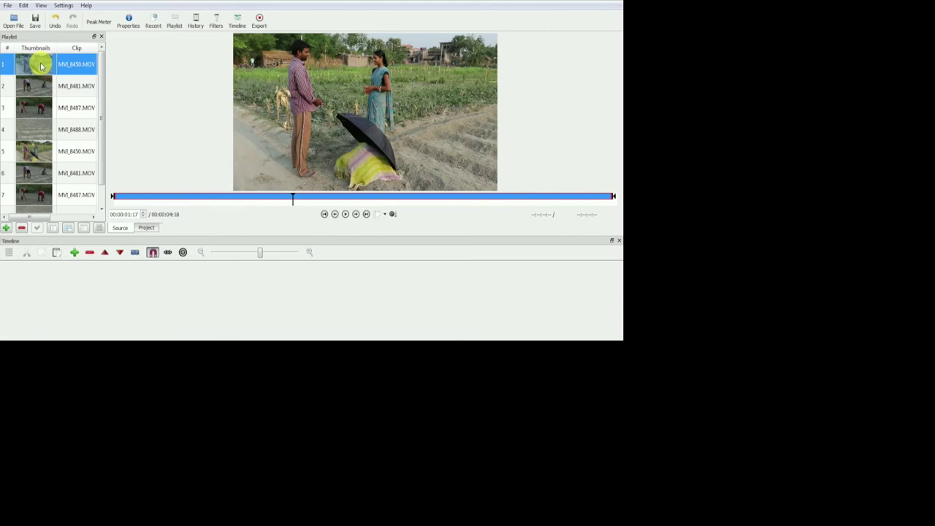
{"action": "key", "text": "Delete"}
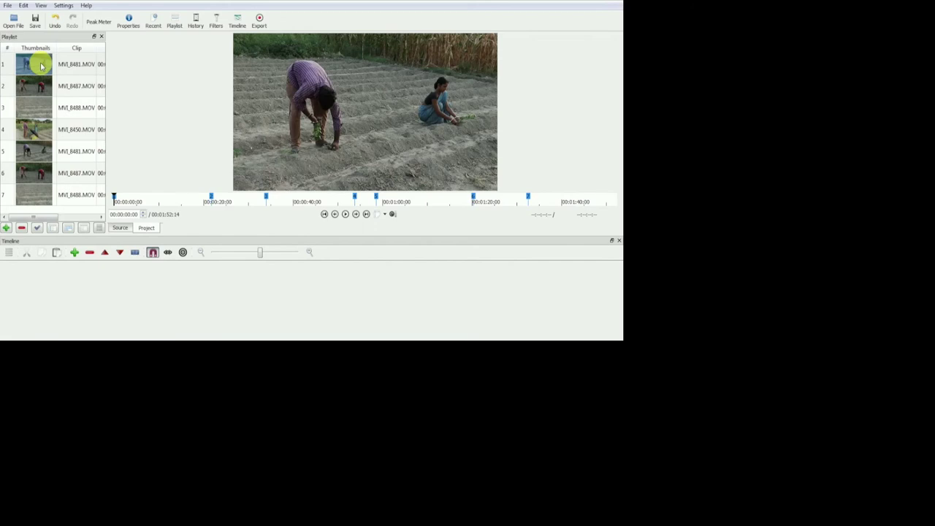
{"action": "right_click", "coordinate": [41, 66]}
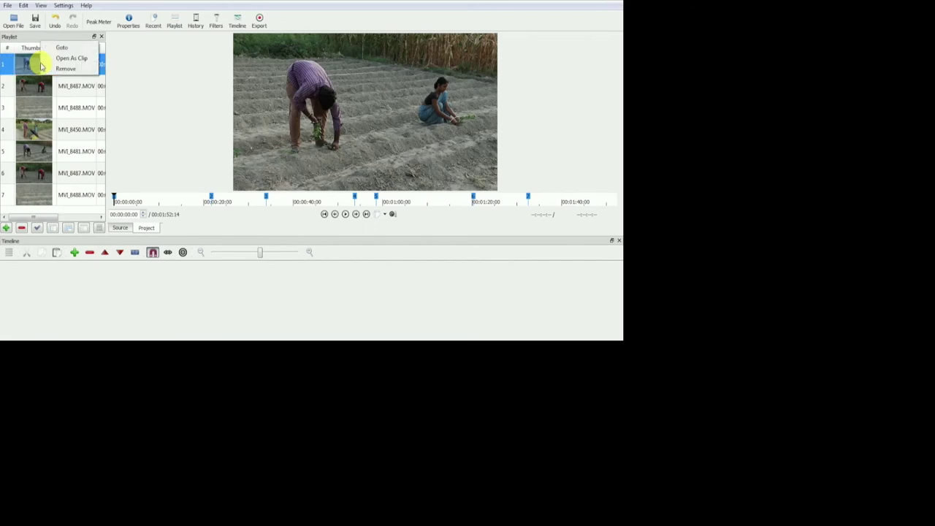
{"action": "left_click", "coordinate": [80, 70]}
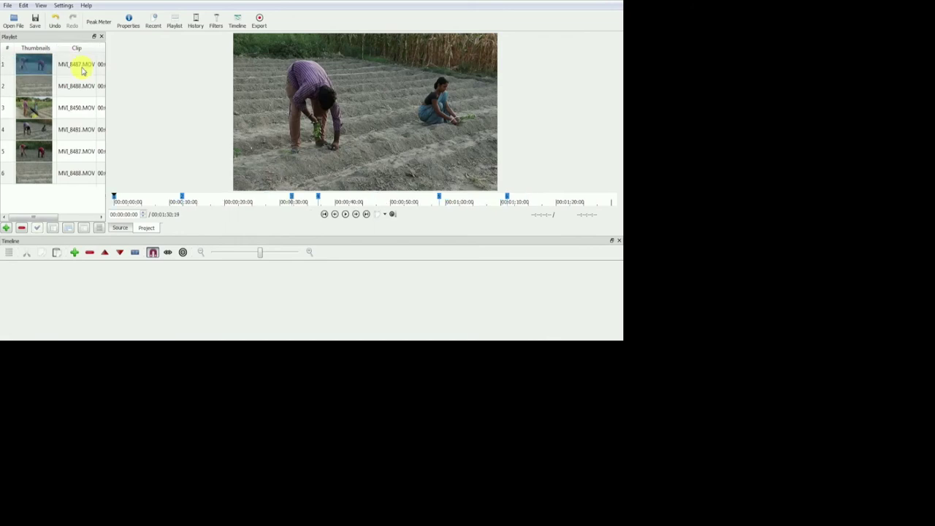
{"action": "right_click", "coordinate": [43, 66]}
{"action": "left_click", "coordinate": [70, 72]}
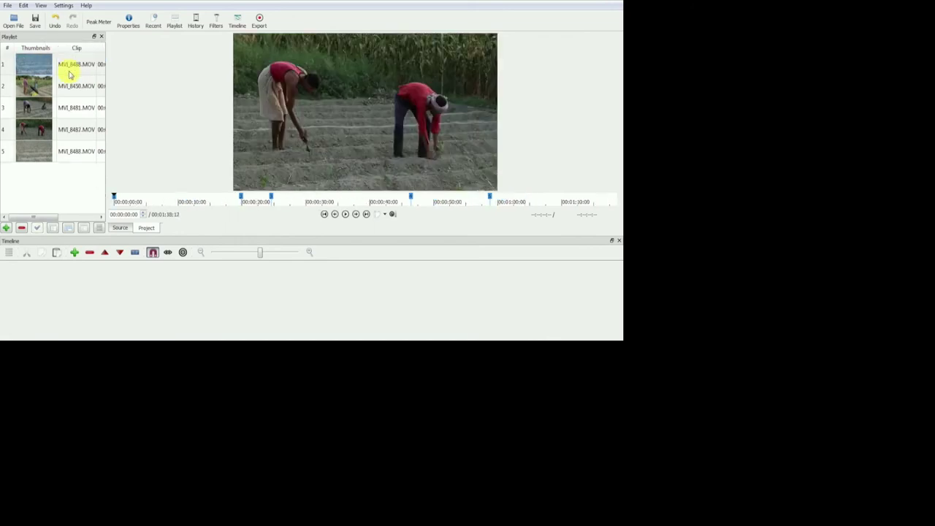
{"action": "right_click", "coordinate": [38, 66]}
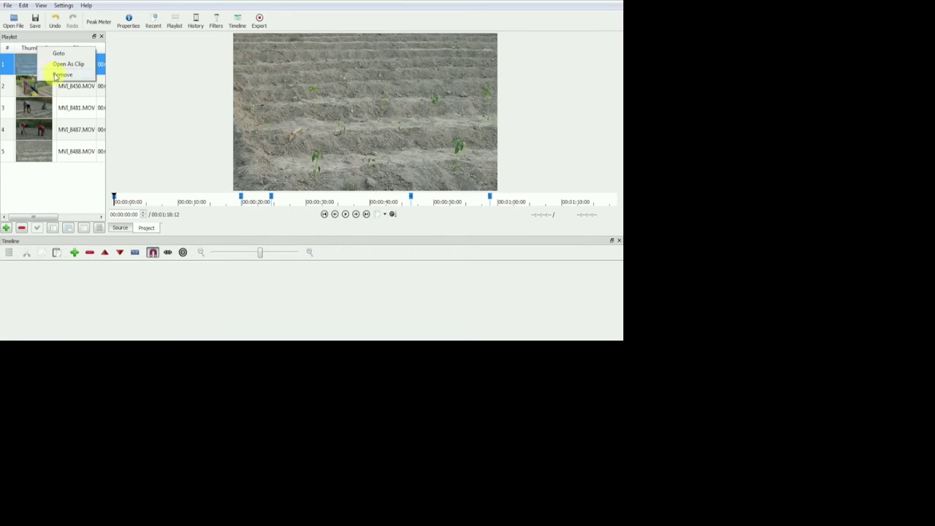
{"action": "left_click", "coordinate": [61, 74]}
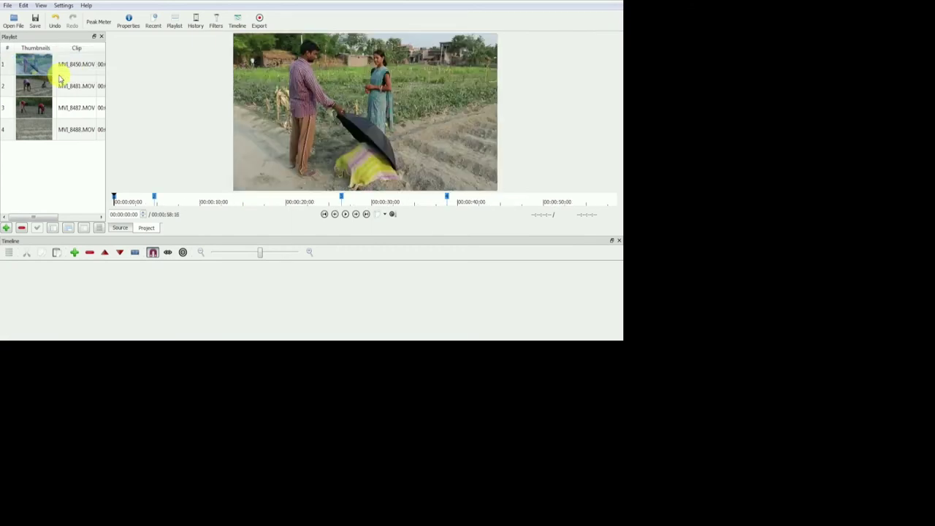
- Place MVI_8450 and MVI_8481 from the playlist on the timeline's V1 track and close the gap between them
{"action": "left_click", "coordinate": [57, 166]}
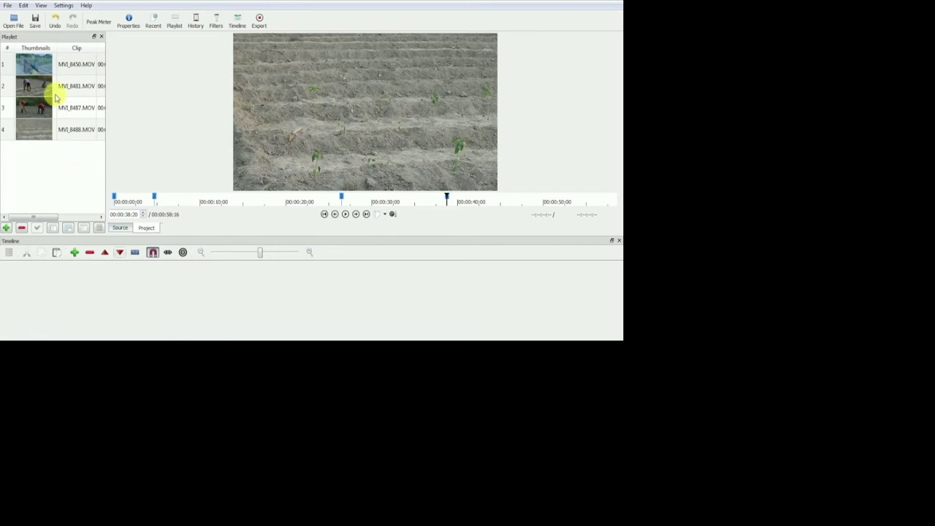
{"action": "left_click_drag", "start_coordinate": [40, 67], "coordinate": [209, 294]}
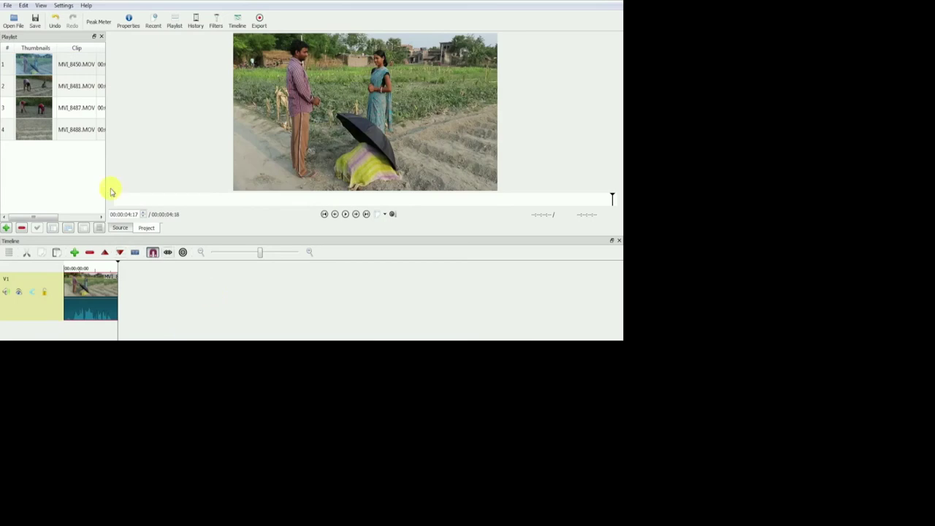
{"action": "left_click_drag", "start_coordinate": [34, 85], "coordinate": [222, 309]}
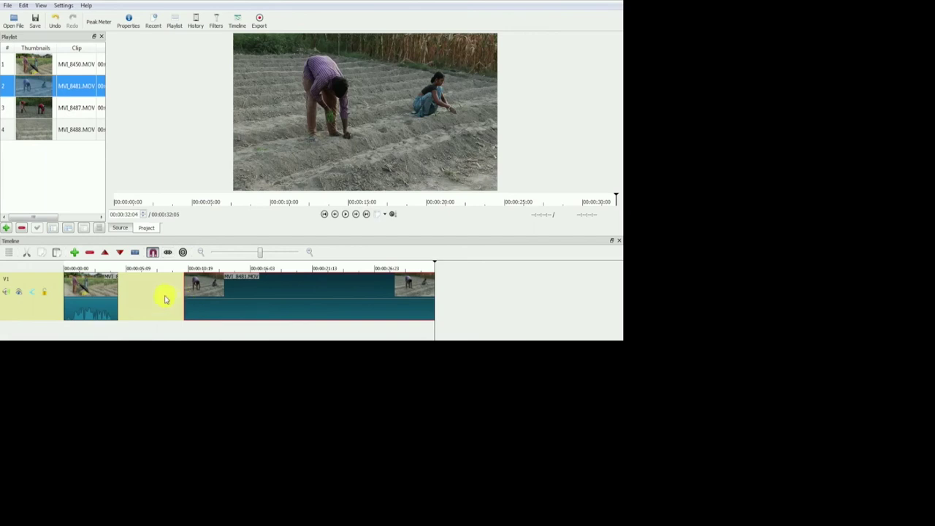
{"action": "left_click", "coordinate": [165, 298]}
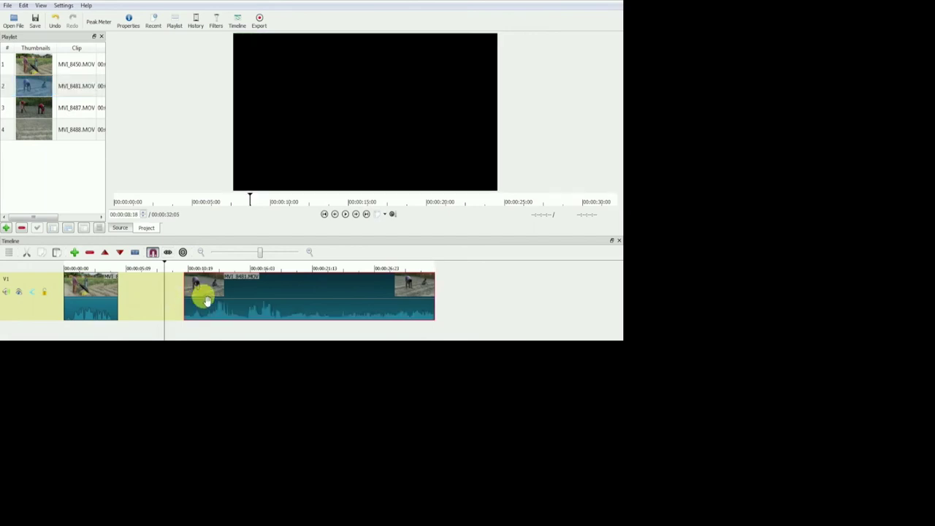
{"action": "left_click_drag", "start_coordinate": [205, 296], "coordinate": [139, 302]}
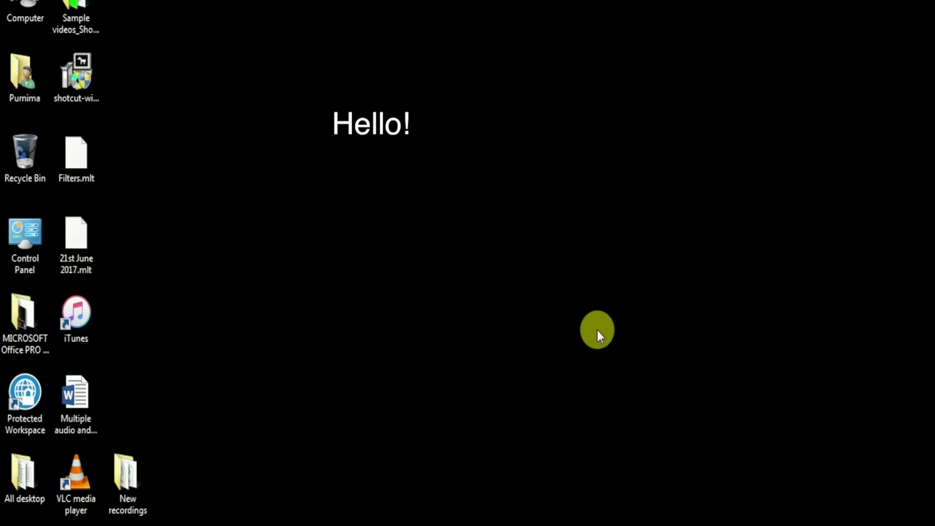
- Launch Shotcut and add two video tracks to the empty timeline, enlarging its area to show both
{"action": "key", "text": "super"}
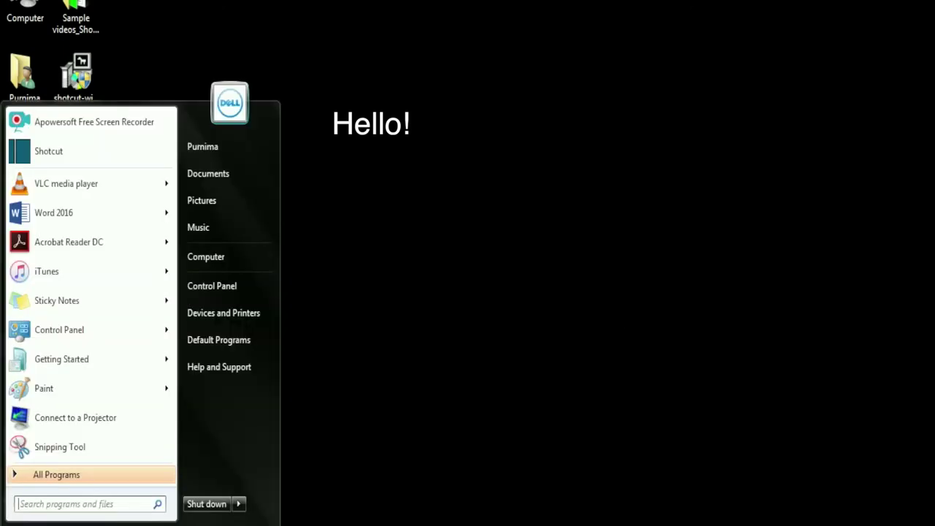
{"action": "left_click", "coordinate": [45, 153]}
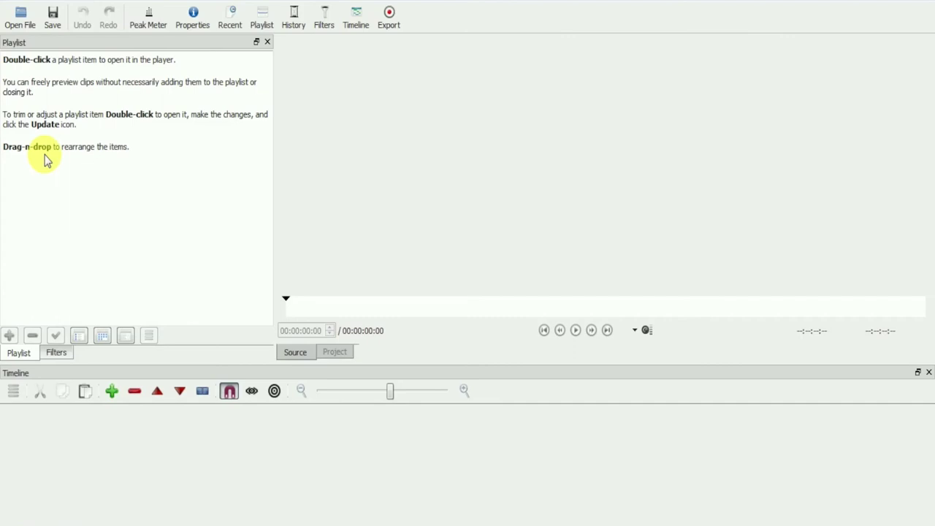
{"action": "left_click", "coordinate": [14, 391]}
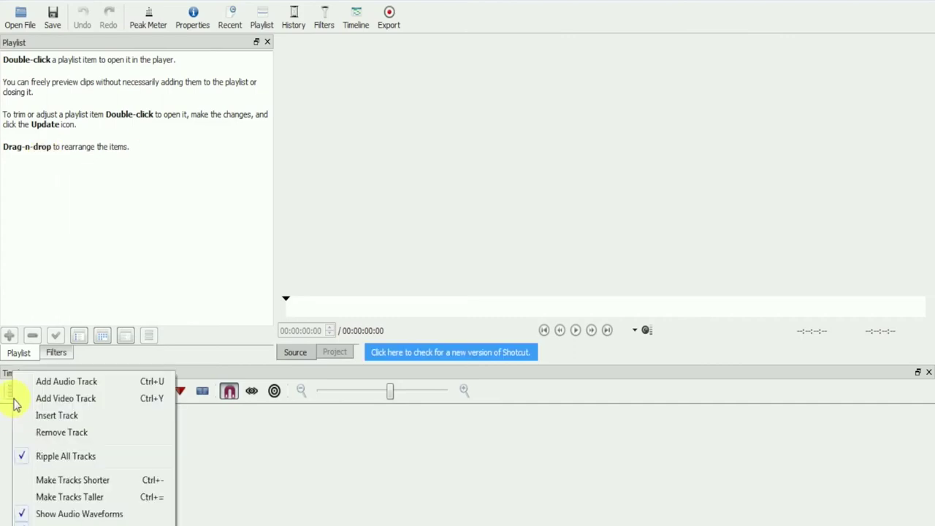
{"action": "left_click", "coordinate": [68, 399]}
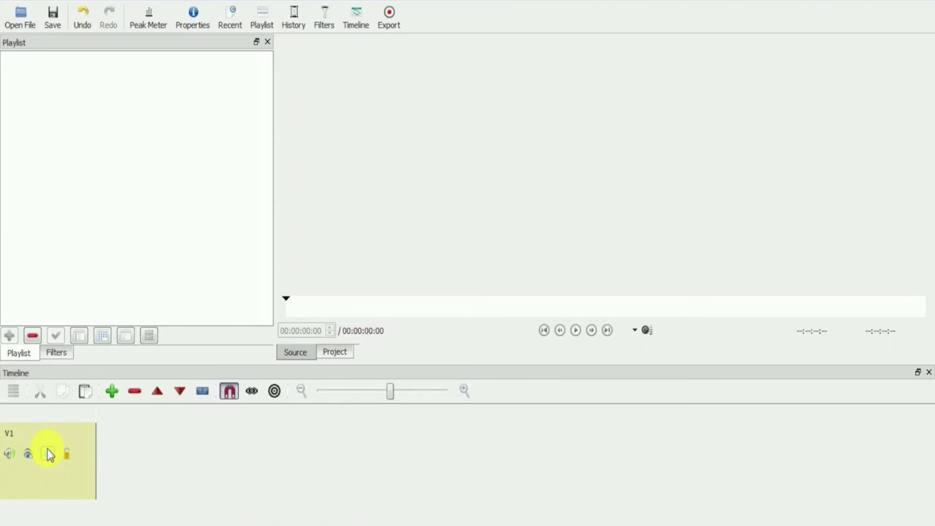
{"action": "left_click", "coordinate": [12, 393]}
{"action": "left_click", "coordinate": [66, 398]}
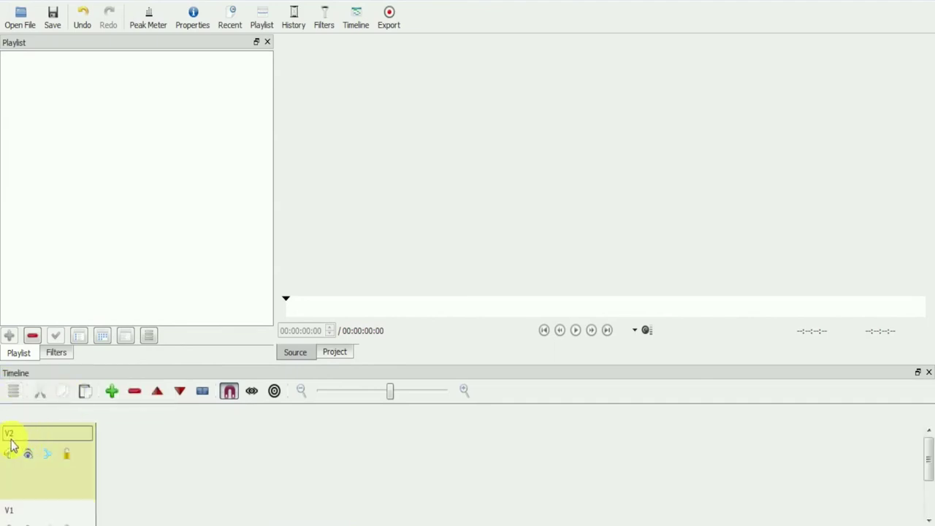
{"action": "left_click_drag", "start_coordinate": [407, 371], "coordinate": [406, 330]}
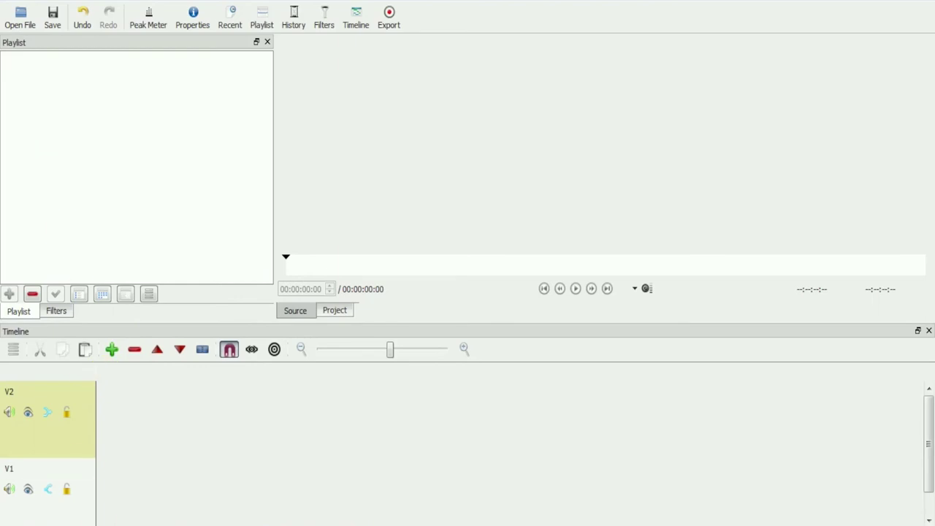
- Add the clips MVI_9665 through MVI_9675 from Sample videos_Shotcut > New folder to the playlist
{"action": "left_click", "coordinate": [20, 18]}
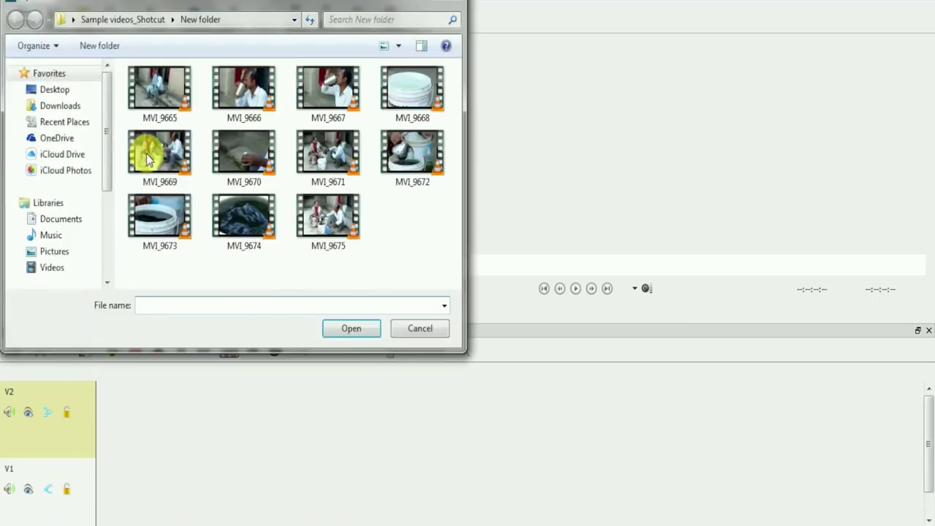
{"action": "left_click", "coordinate": [158, 93]}
{"action": "key", "text": "shift+Right"}
{"action": "key", "text": "shift+Right"}
{"action": "key", "text": "shift+Right"}
{"action": "key", "text": "shift+Right"}
{"action": "key", "text": "shift+Right"}
{"action": "key", "text": "shift+Right"}
{"action": "key", "text": "shift+Right"}
{"action": "key", "text": "shift+Right"}
{"action": "key", "text": "shift+Right"}
{"action": "key", "text": "shift+Right"}
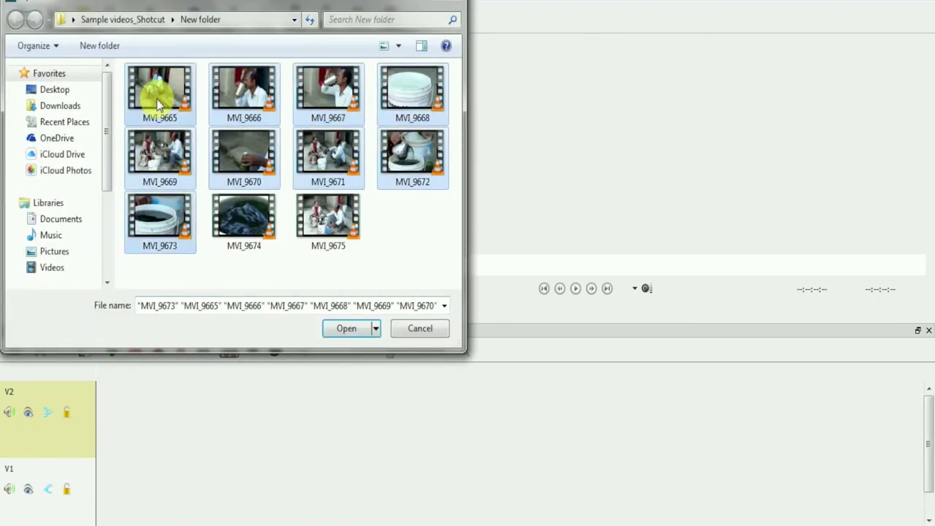
{"action": "left_click", "coordinate": [346, 330]}
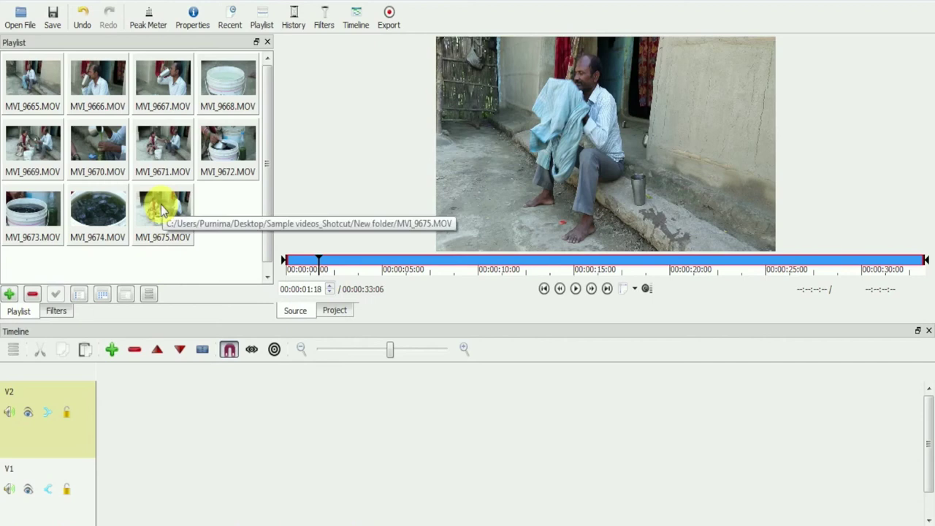
- Place MVI_9669 at the start of track V1 and MVI_9670 above it on V2, beginning about 3 seconds in
{"action": "left_click_drag", "start_coordinate": [33, 147], "coordinate": [194, 514]}
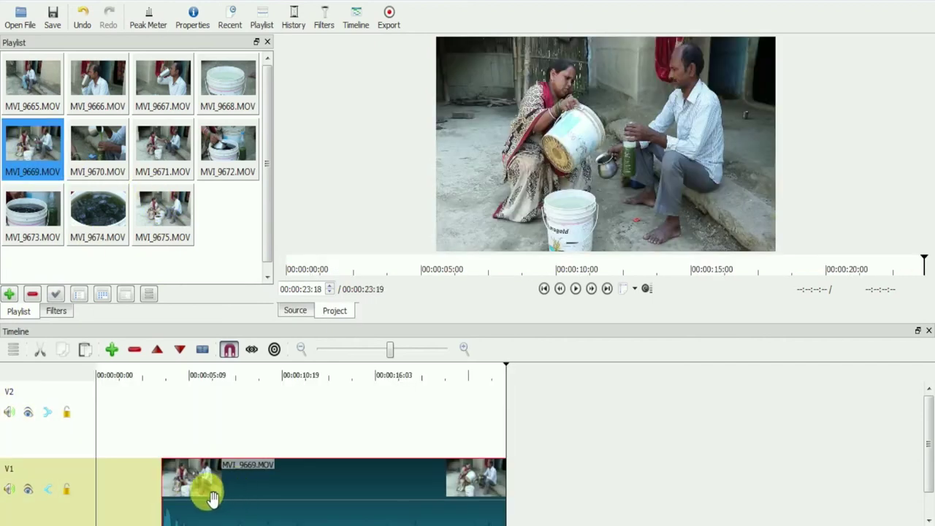
{"action": "left_click_drag", "start_coordinate": [256, 495], "coordinate": [153, 495]}
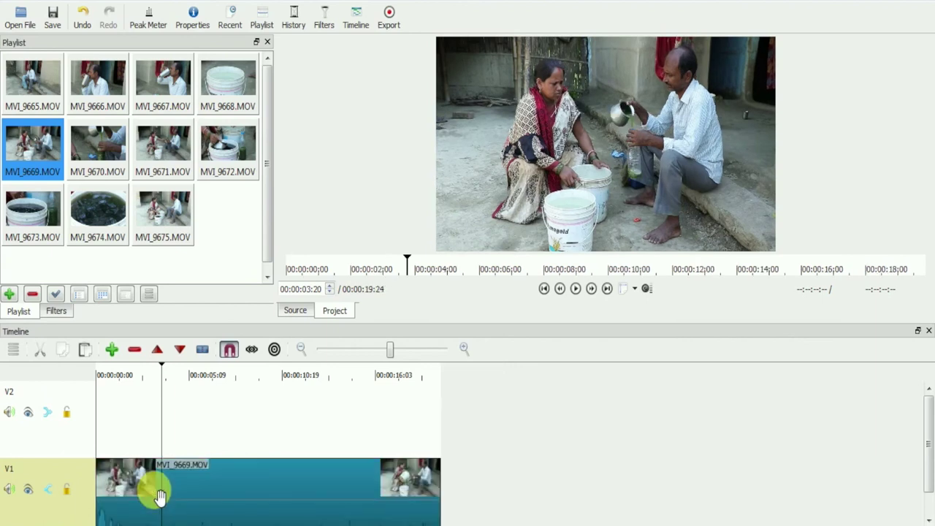
{"action": "left_click", "coordinate": [274, 375]}
{"action": "left_click_drag", "start_coordinate": [104, 139], "coordinate": [309, 413]}
{"action": "left_click_drag", "start_coordinate": [368, 417], "coordinate": [216, 417]}
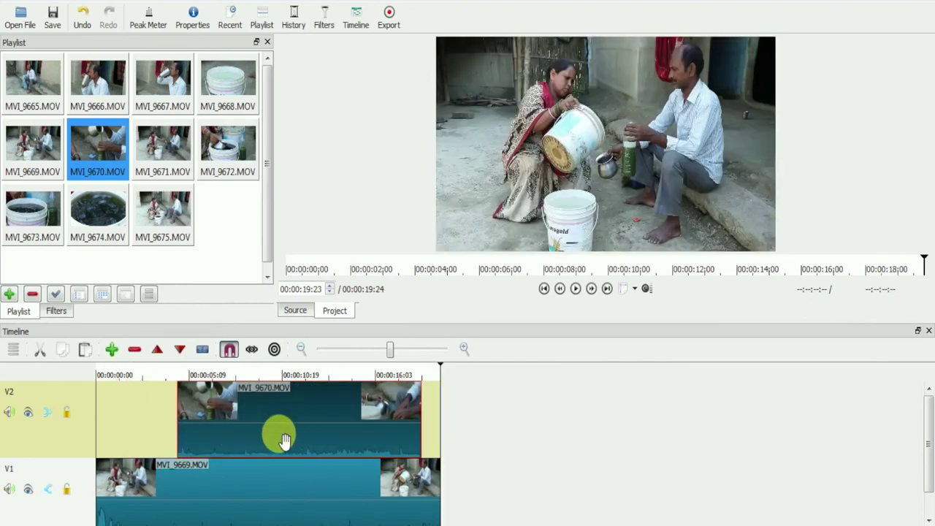
{"action": "left_click_drag", "start_coordinate": [280, 436], "coordinate": [253, 437]}
- Trim the MVI_9670 clip on V2 to about 3 seconds and play back the overlap with V1
{"action": "key", "text": "space"}
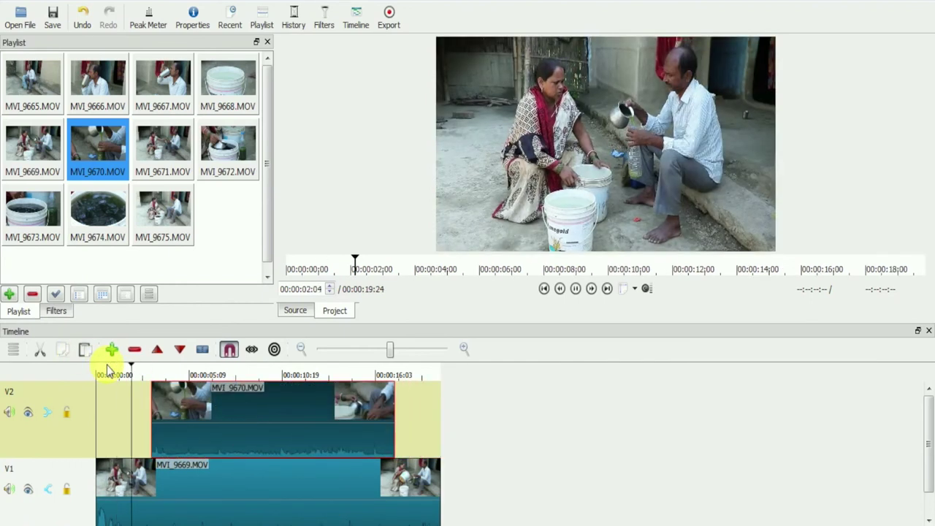
{"action": "key", "text": "space"}
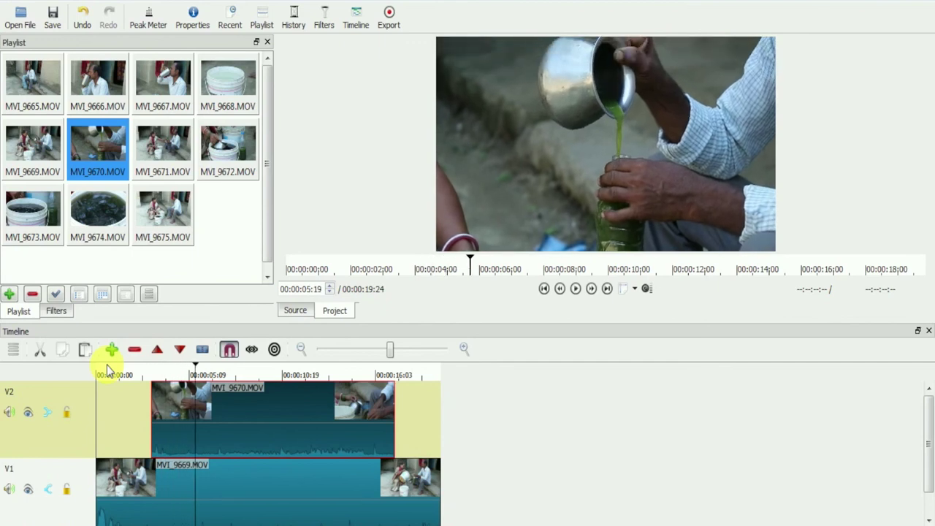
{"action": "key", "text": "Right"}
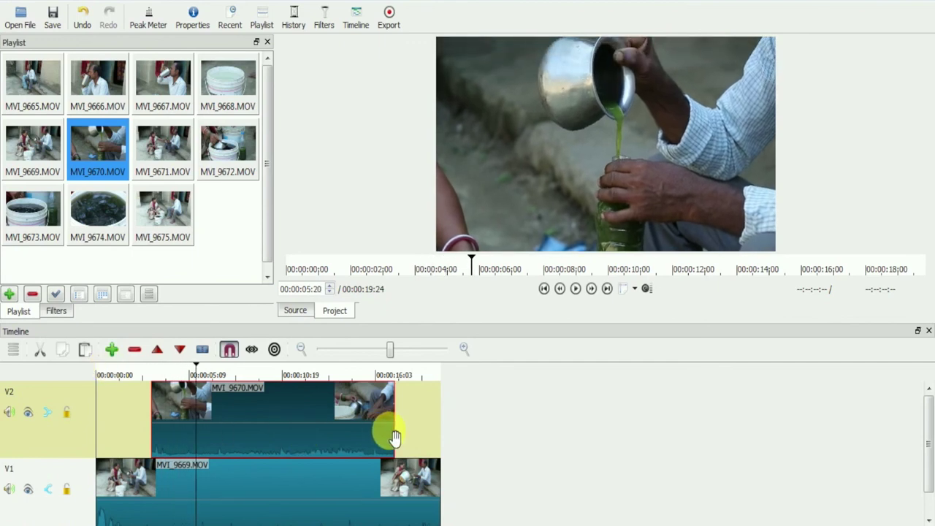
{"action": "left_click_drag", "start_coordinate": [396, 437], "coordinate": [205, 440]}
{"action": "left_click", "coordinate": [102, 377]}
{"action": "key", "text": "space"}
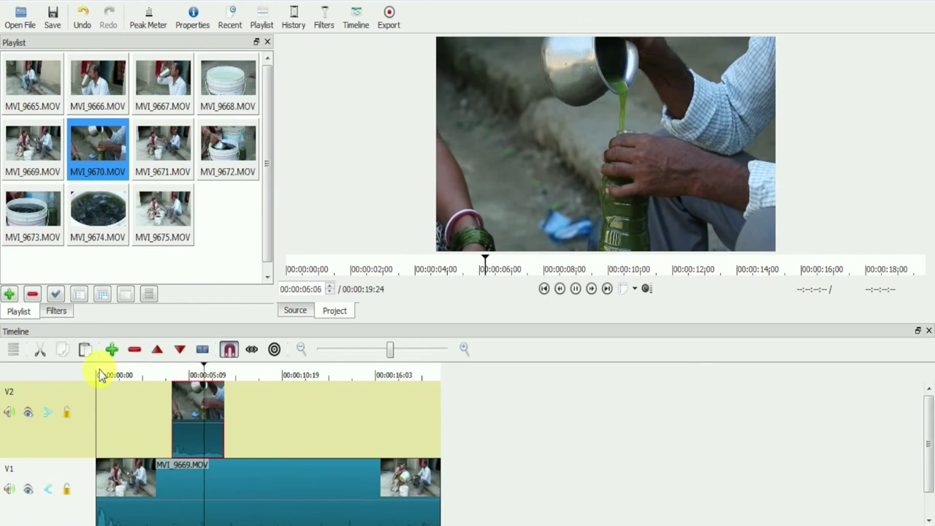
{"action": "key", "text": "space"}
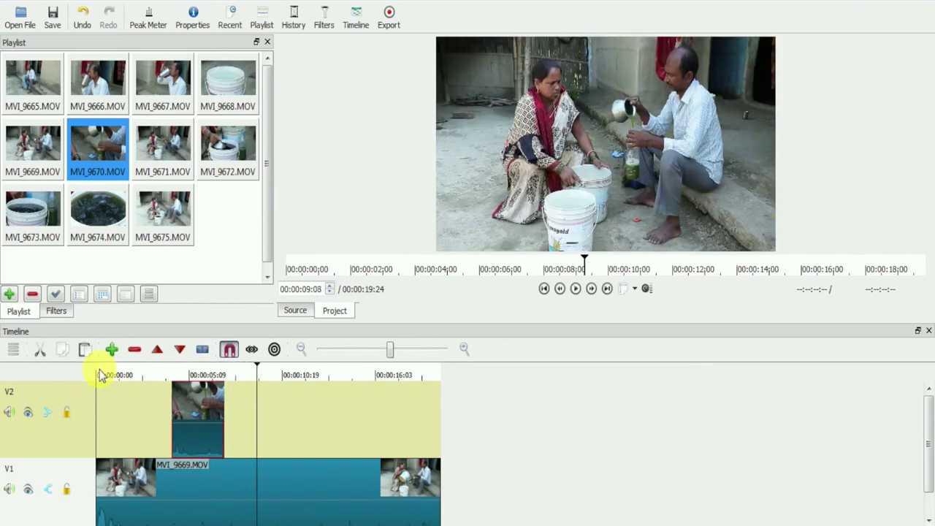
- Move the last two clips on V1 earlier so they start where the second clip on V2 ends
{"action": "key", "text": "Page_Down"}
{"action": "key", "text": "Page_Down"}
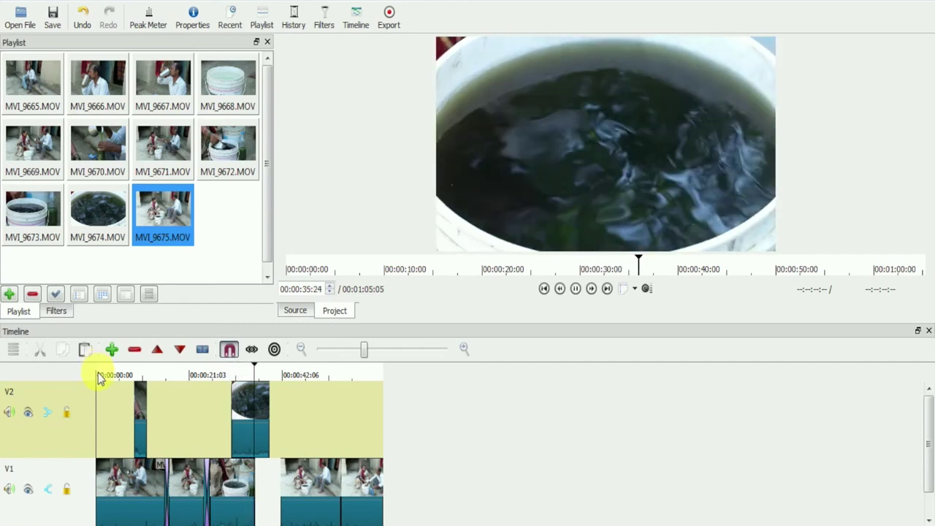
{"action": "left_click", "coordinate": [260, 444]}
{"action": "left_click", "coordinate": [380, 490]}
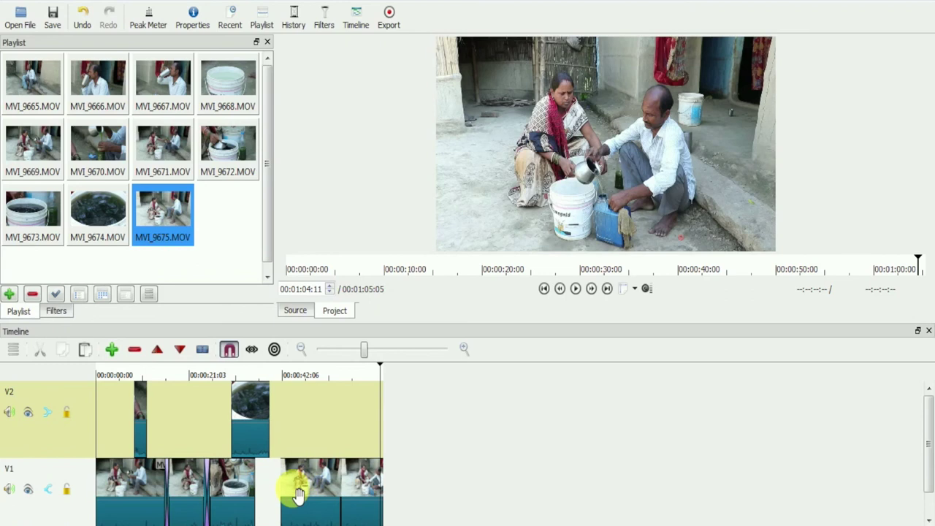
{"action": "left_click_drag", "start_coordinate": [297, 491], "coordinate": [286, 490]}
{"action": "left_click_drag", "start_coordinate": [364, 491], "coordinate": [352, 489]}
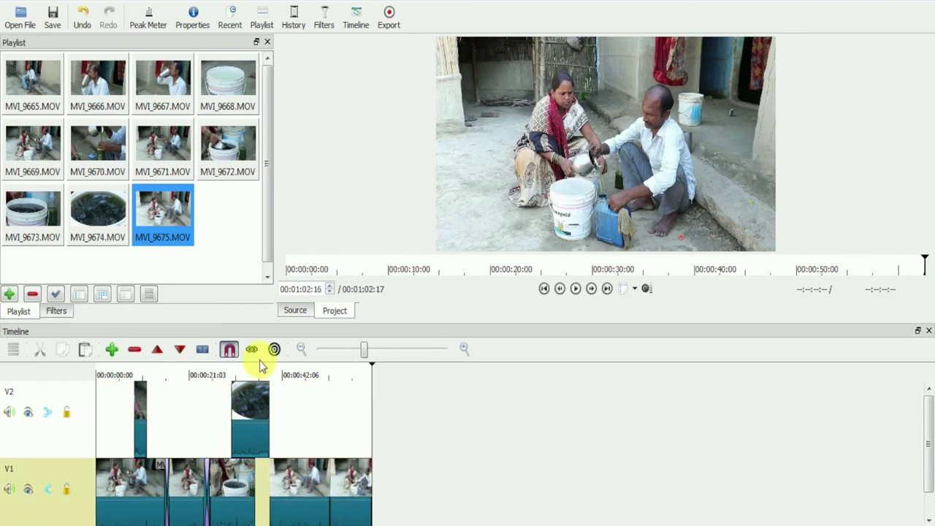
- Play the timeline from the gap on V1 to review the transition into the moved clips
{"action": "left_click", "coordinate": [259, 376]}
{"action": "key", "text": "space"}
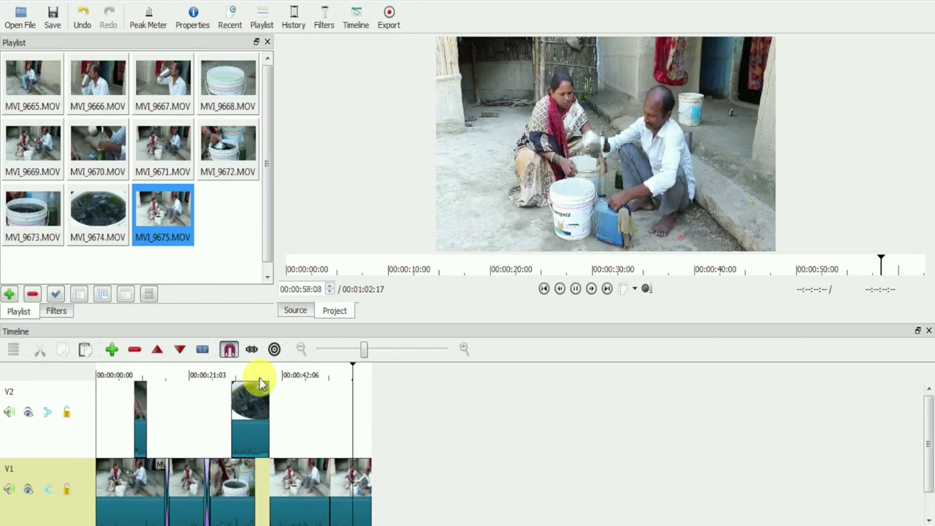
{"action": "key", "text": "space"}
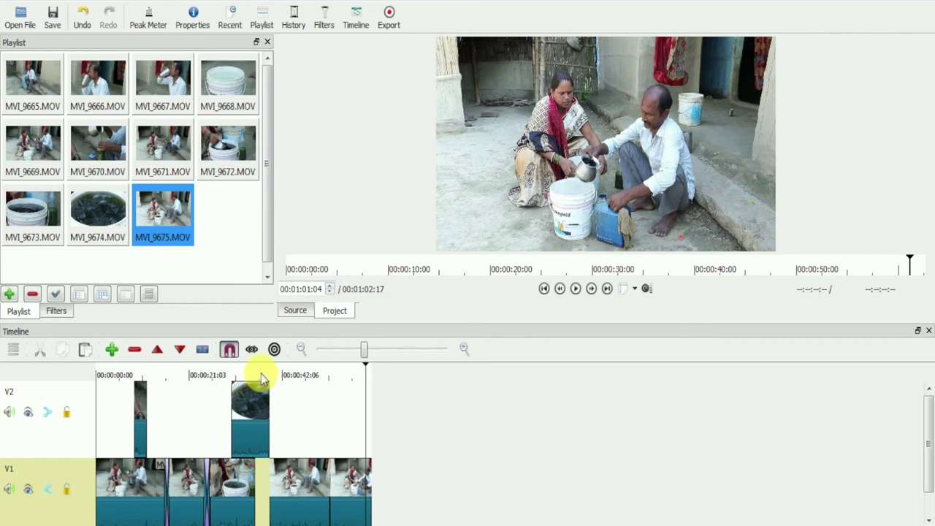
- Make the timeline tracks shorter and enlarge the timeline area
{"action": "right_click", "coordinate": [29, 434]}
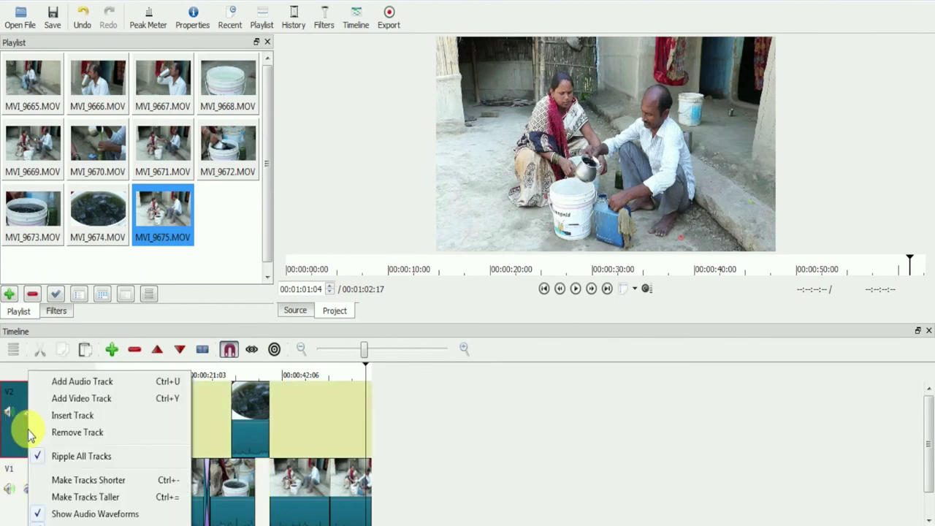
{"action": "left_click", "coordinate": [76, 480]}
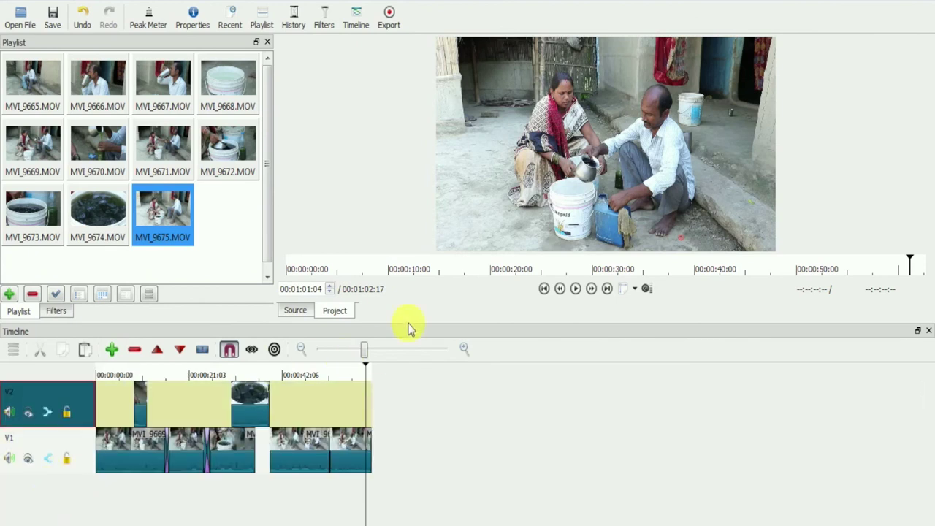
{"action": "left_click_drag", "start_coordinate": [415, 298], "coordinate": [411, 280]}
- Add two audio tracks, A1 and A2, below the video tracks
{"action": "right_click", "coordinate": [44, 371]}
{"action": "left_click", "coordinate": [69, 383]}
{"action": "right_click", "coordinate": [45, 504]}
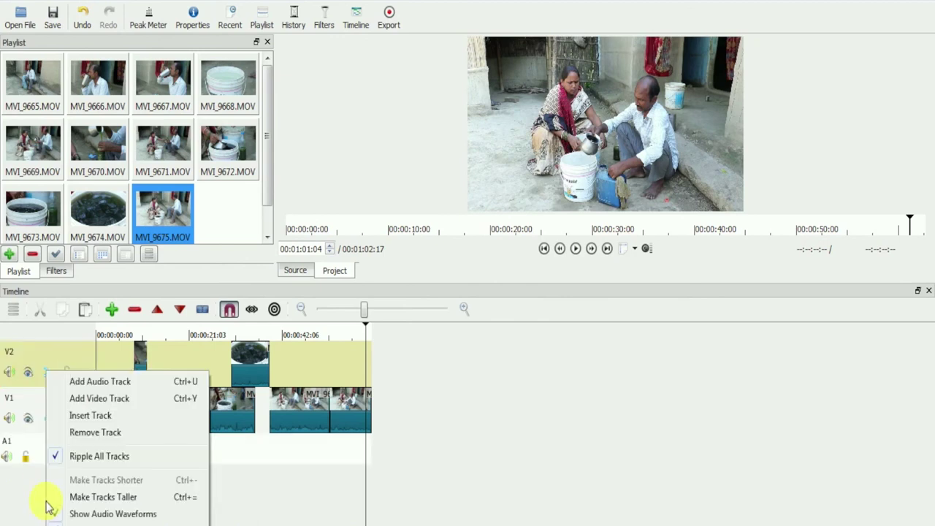
{"action": "left_click", "coordinate": [80, 381]}
{"action": "left_click", "coordinate": [161, 465]}
{"action": "left_click", "coordinate": [249, 424]}
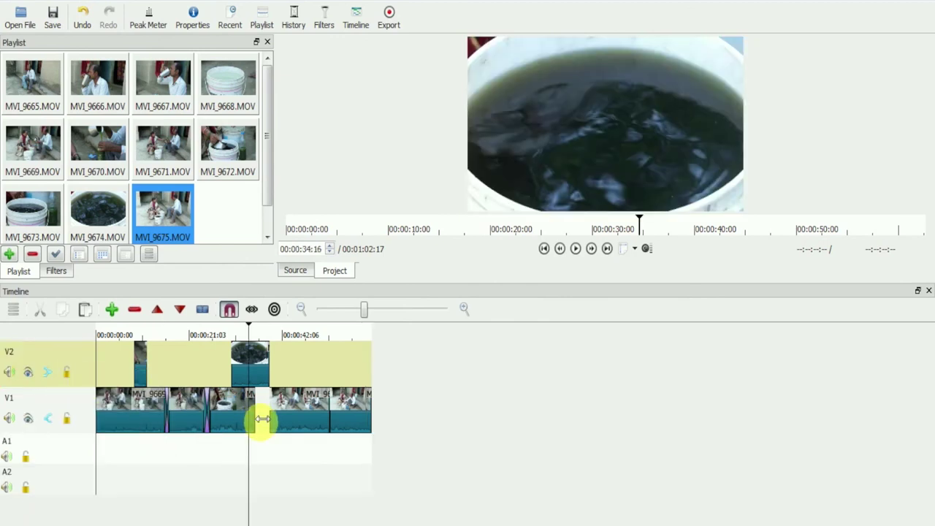
{"action": "left_click", "coordinate": [249, 422]}
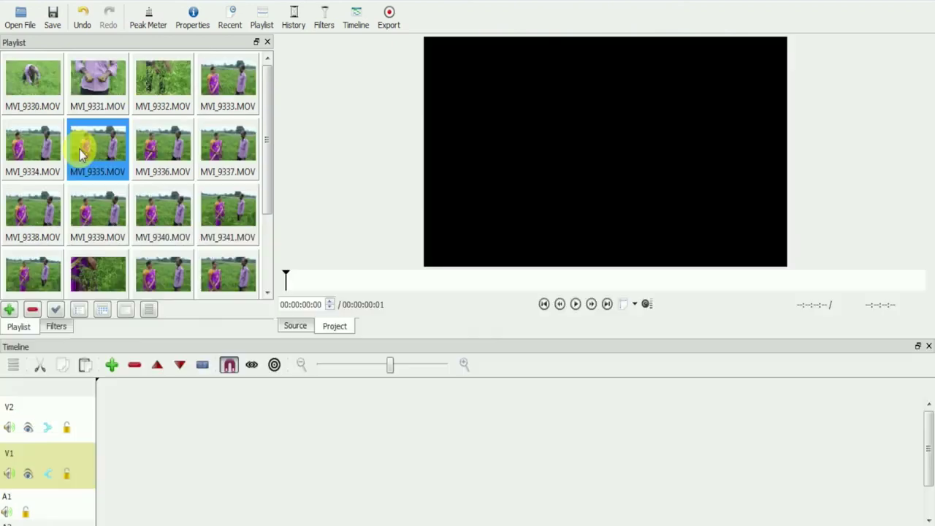
- Place MVI_9335 at the start of track V1 and play back about the first 10 seconds
{"action": "left_click_drag", "start_coordinate": [80, 152], "coordinate": [145, 468]}
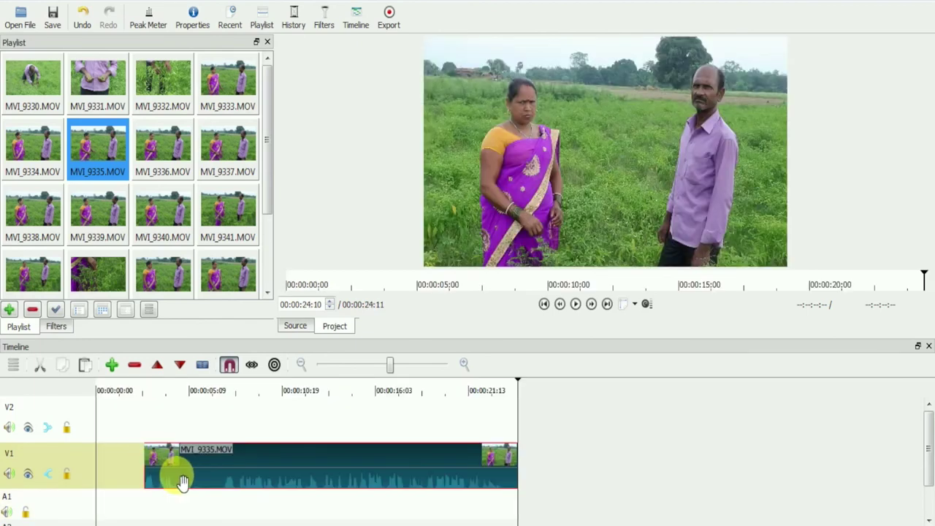
{"action": "left_click_drag", "start_coordinate": [187, 483], "coordinate": [119, 472]}
{"action": "left_click", "coordinate": [102, 392]}
{"action": "key", "text": "space"}
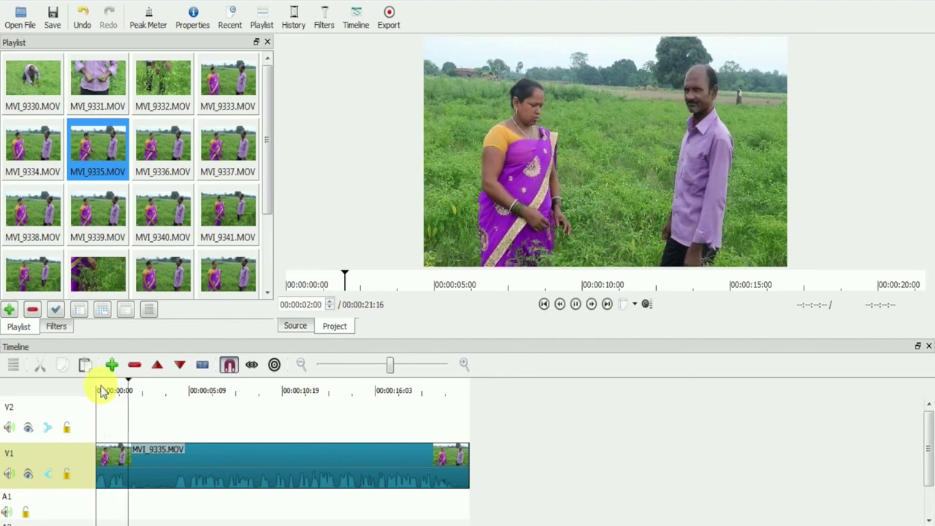
{"action": "key", "text": "space"}
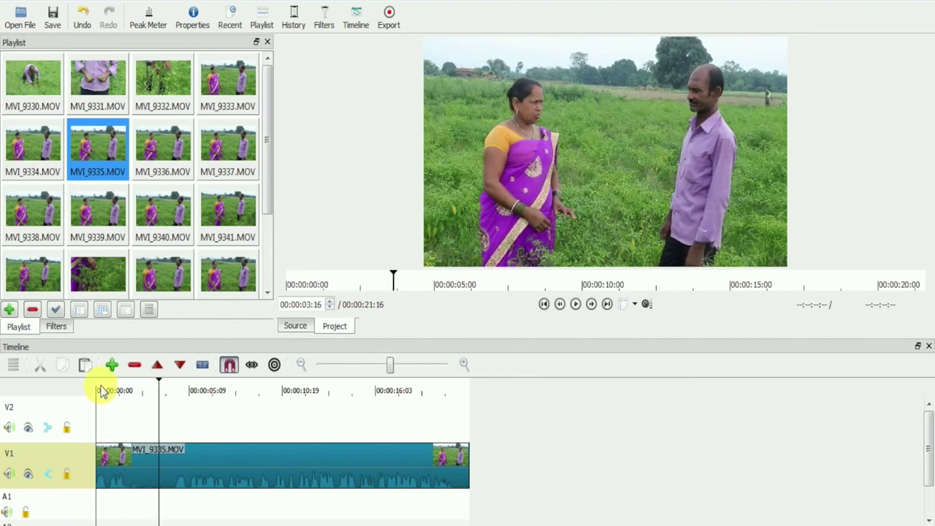
{"action": "key", "text": "space"}
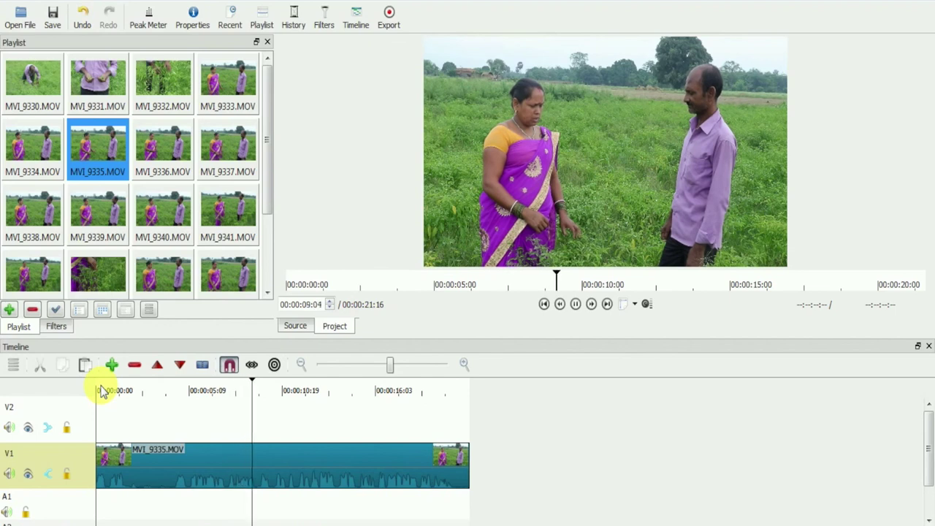
{"action": "left_click", "coordinate": [319, 473]}
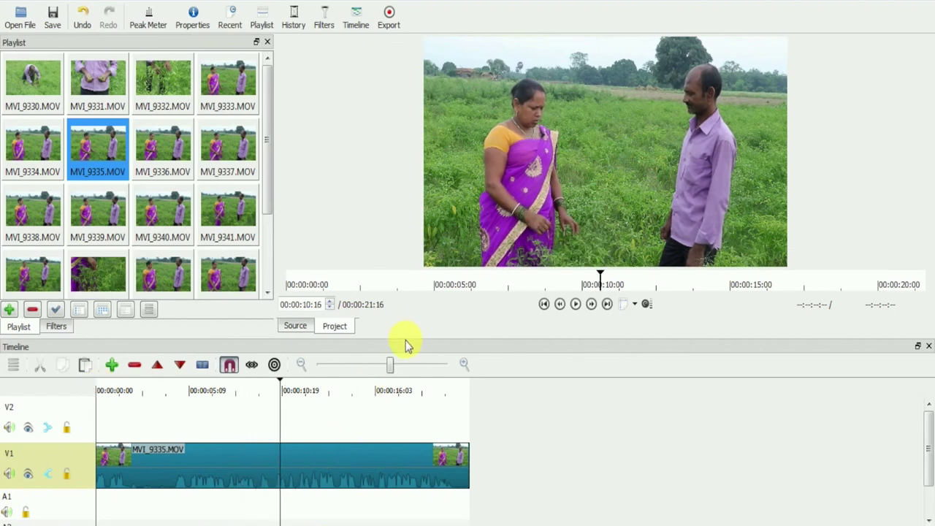
- Enlarge the timeline area, open bensound-india.mp3 and place it on audio track A1
{"action": "left_click_drag", "start_coordinate": [413, 344], "coordinate": [417, 291]}
{"action": "left_click", "coordinate": [22, 16]}
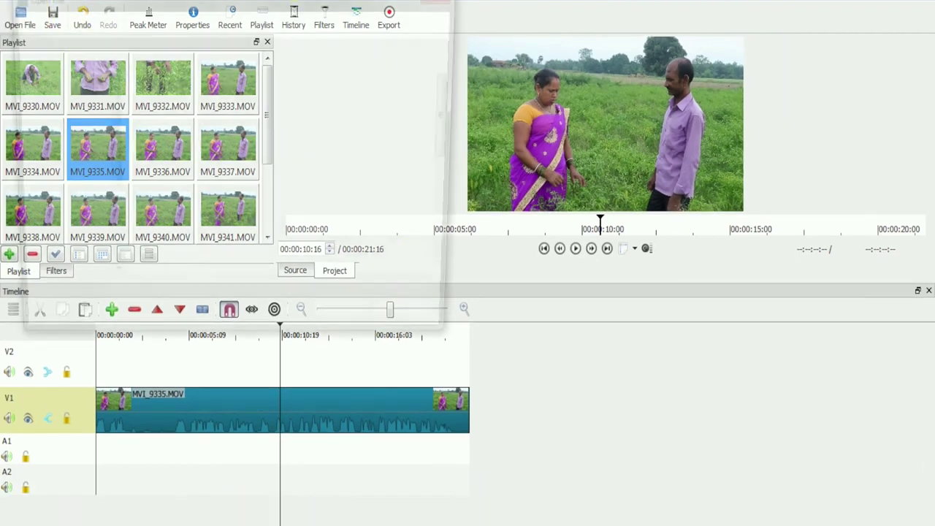
{"action": "left_click", "coordinate": [117, 20]}
{"action": "double_click", "coordinate": [195, 138]}
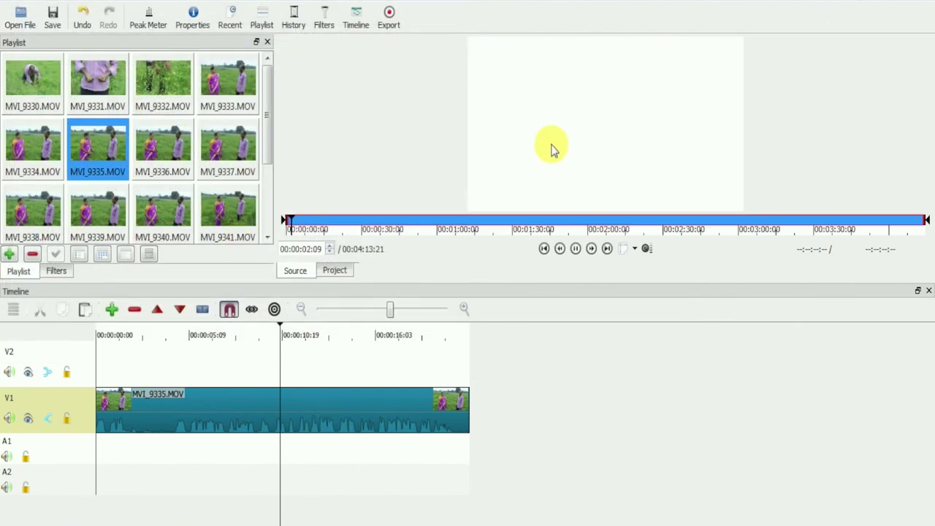
{"action": "left_click_drag", "start_coordinate": [552, 150], "coordinate": [142, 470]}
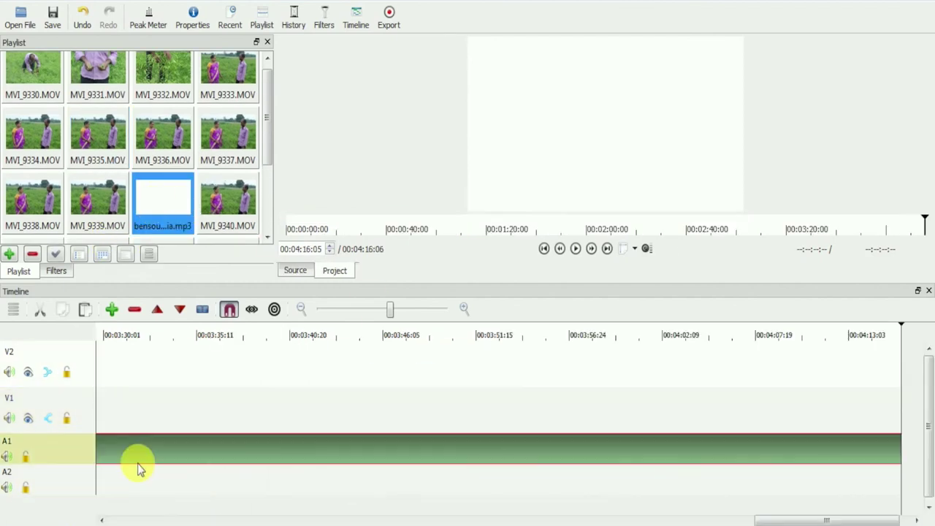
- Move the bensound-india.mp3 clip to the very start of track A1, aligned with MVI_9335
{"action": "left_click", "coordinate": [345, 309]}
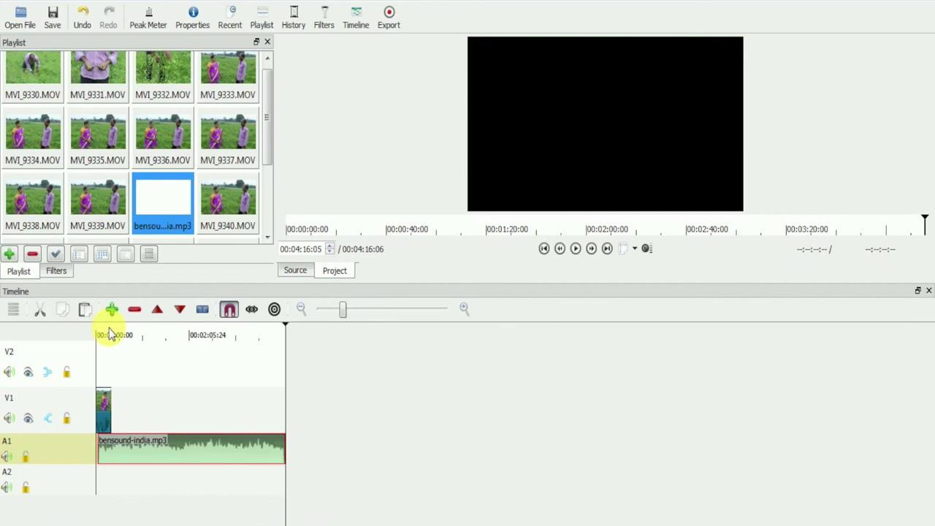
{"action": "left_click", "coordinate": [110, 333]}
{"action": "left_click", "coordinate": [98, 334]}
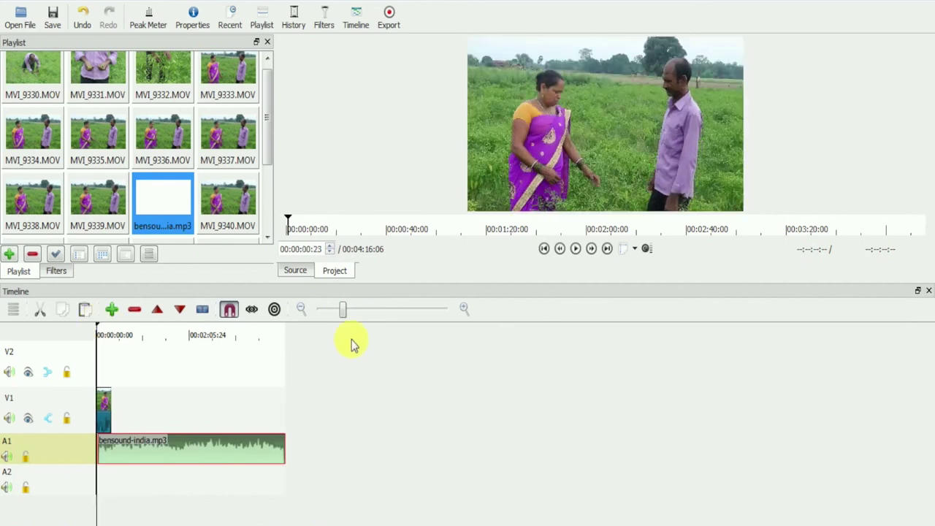
{"action": "left_click", "coordinate": [369, 310]}
{"action": "left_click_drag", "start_coordinate": [257, 453], "coordinate": [226, 458]}
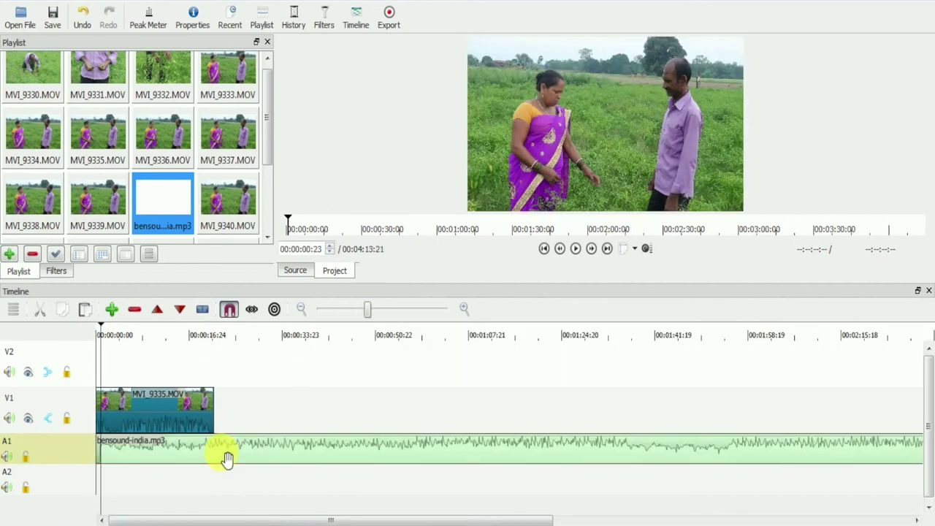
- Play the timeline from near its start to hear the music together with MVI_9335
{"action": "left_click", "coordinate": [100, 329]}
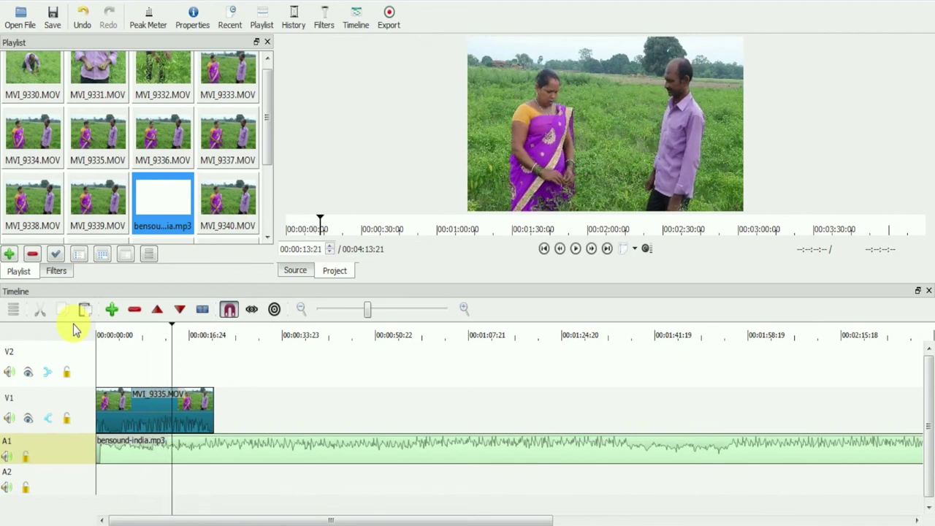
{"action": "left_click", "coordinate": [208, 457]}
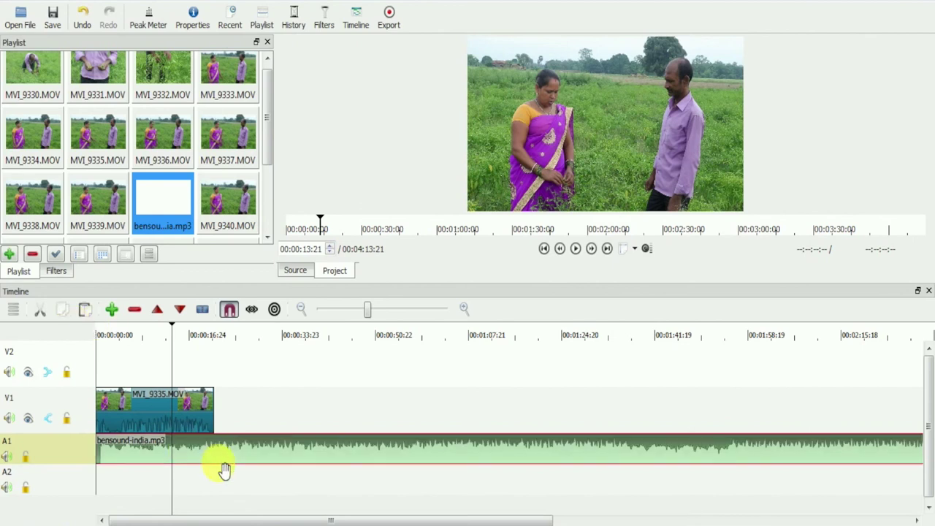
{"action": "left_click", "coordinate": [110, 330]}
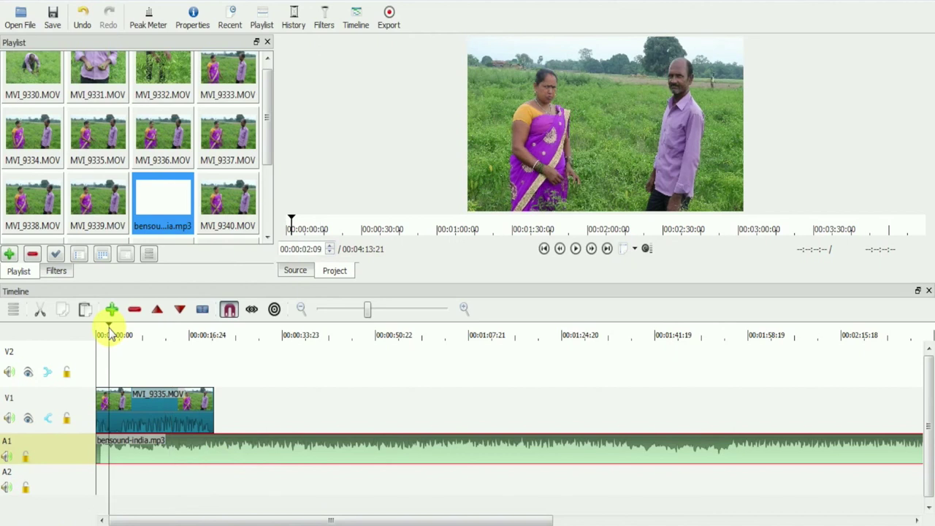
- Shorten MVI_9335 to about 16 seconds, starting about 8 seconds in, and shift the A1 music to start about 5 seconds in
{"action": "left_click", "coordinate": [113, 416]}
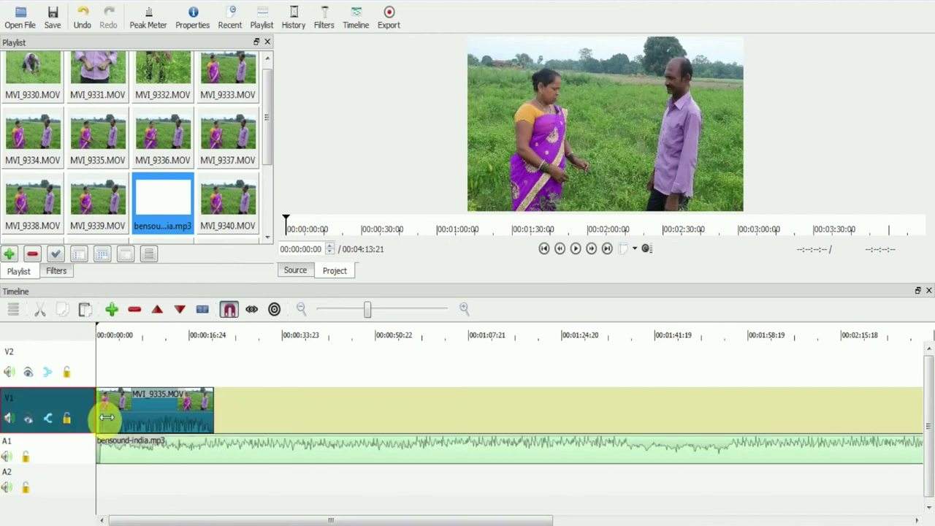
{"action": "left_click_drag", "start_coordinate": [117, 421], "coordinate": [155, 412]}
{"action": "left_click_drag", "start_coordinate": [244, 438], "coordinate": [271, 438]}
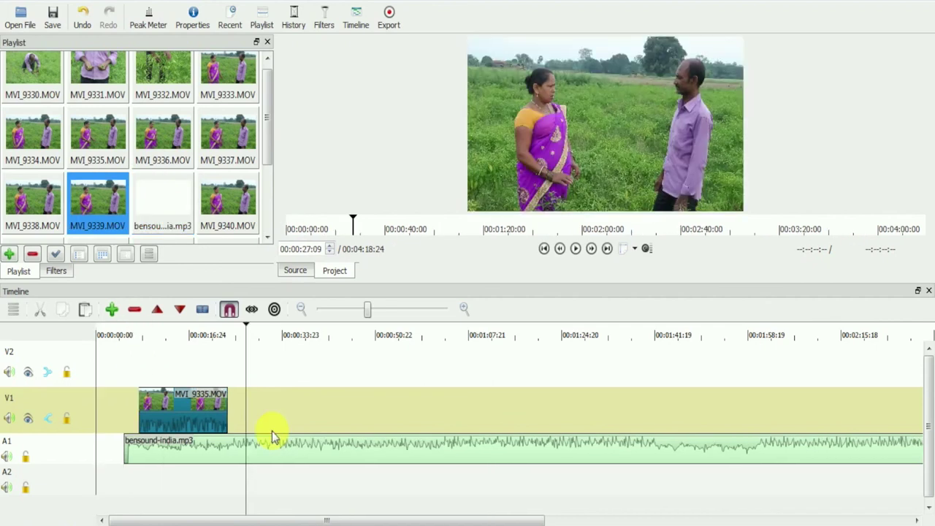
- Add the Gain / Volume audio filter to bensound-india.mp3 and set its gain to -39.2 dB
{"action": "left_click", "coordinate": [236, 454]}
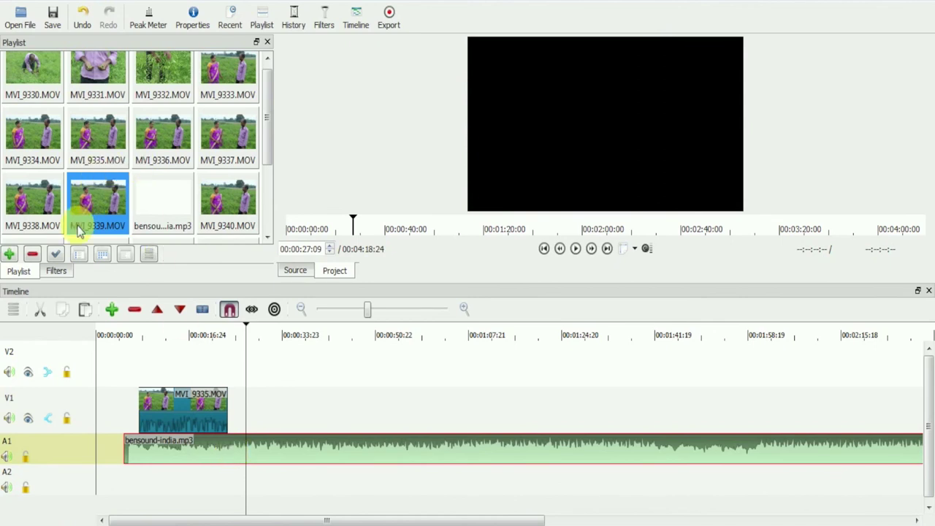
{"action": "left_click", "coordinate": [56, 272]}
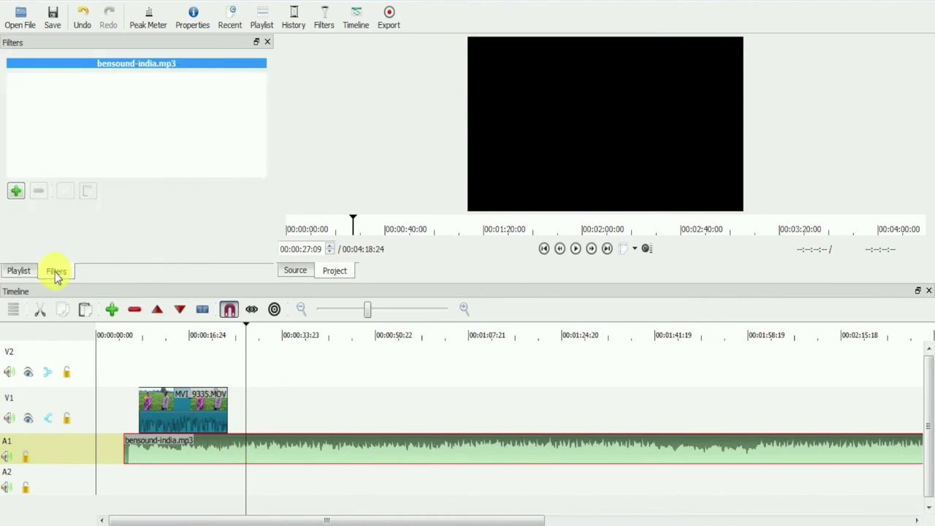
{"action": "left_click", "coordinate": [17, 192]}
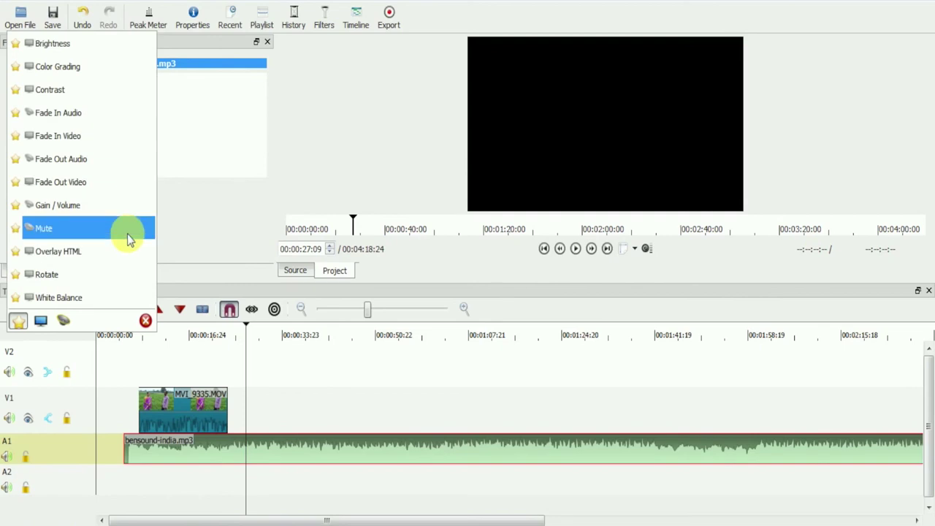
{"action": "left_click", "coordinate": [63, 320]}
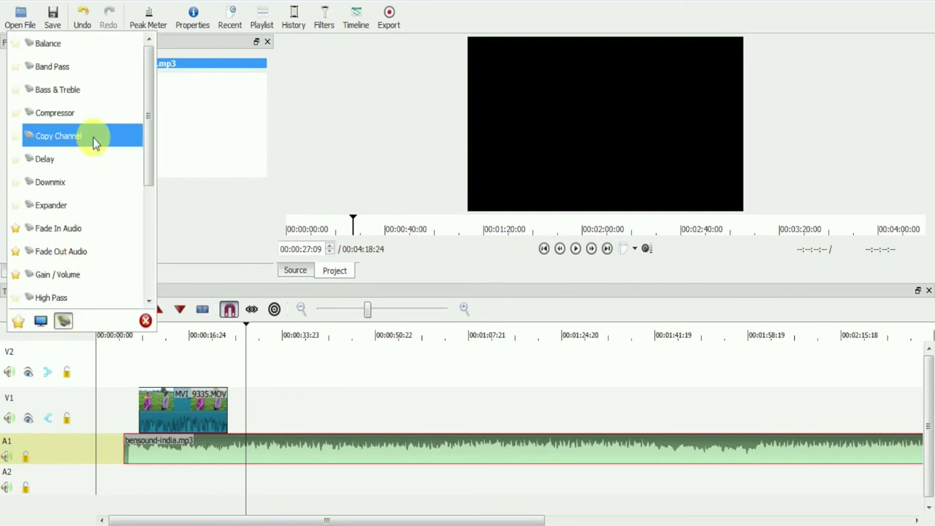
{"action": "left_click", "coordinate": [87, 280]}
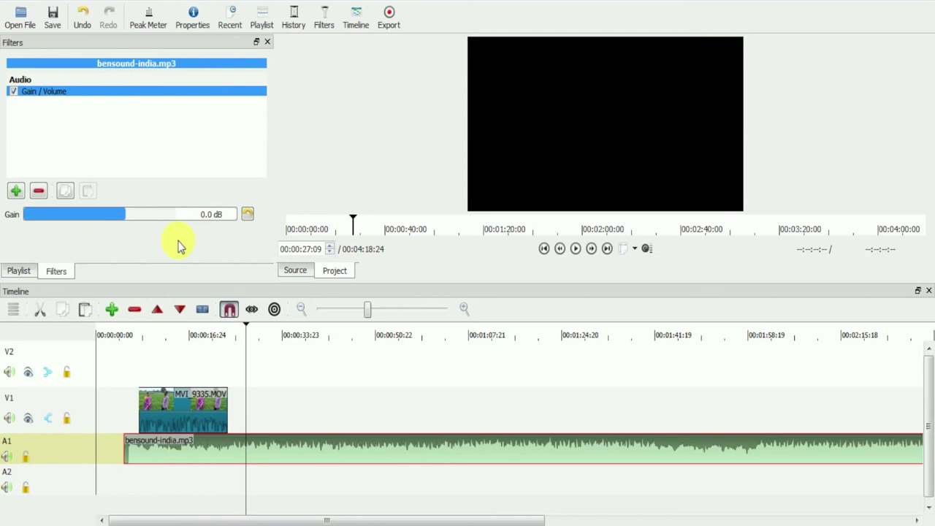
{"action": "left_click", "coordinate": [44, 214]}
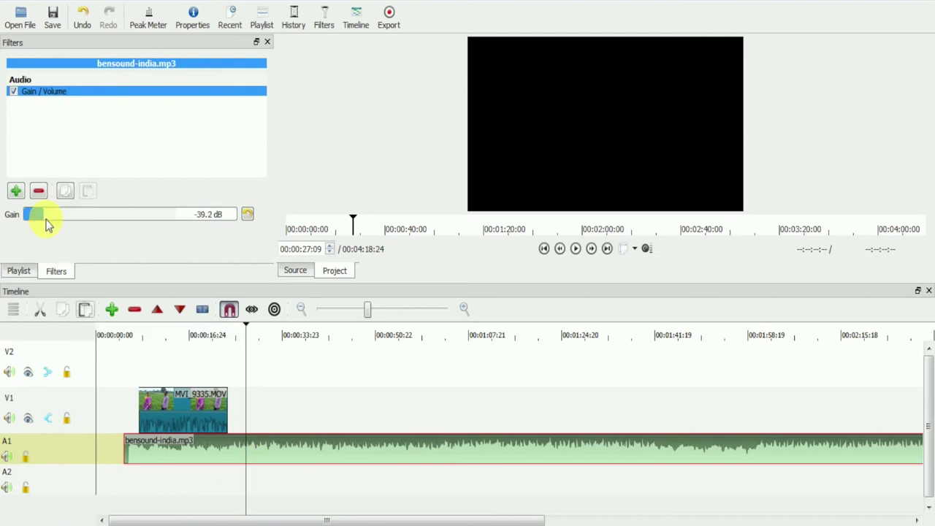
- Play from the start of MVI_9335 while raising the music's gain in stages to -15.0 dB, and stop playback
{"action": "left_click", "coordinate": [144, 336]}
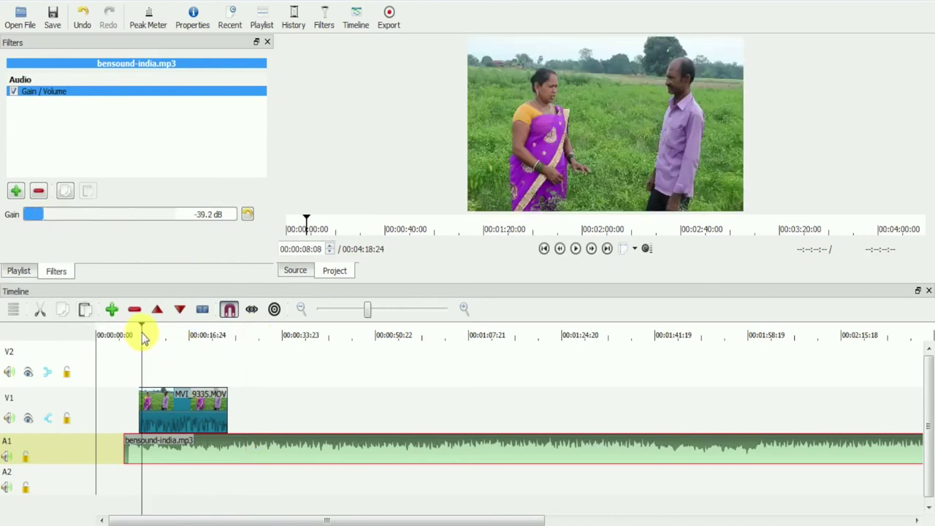
{"action": "key", "text": "space"}
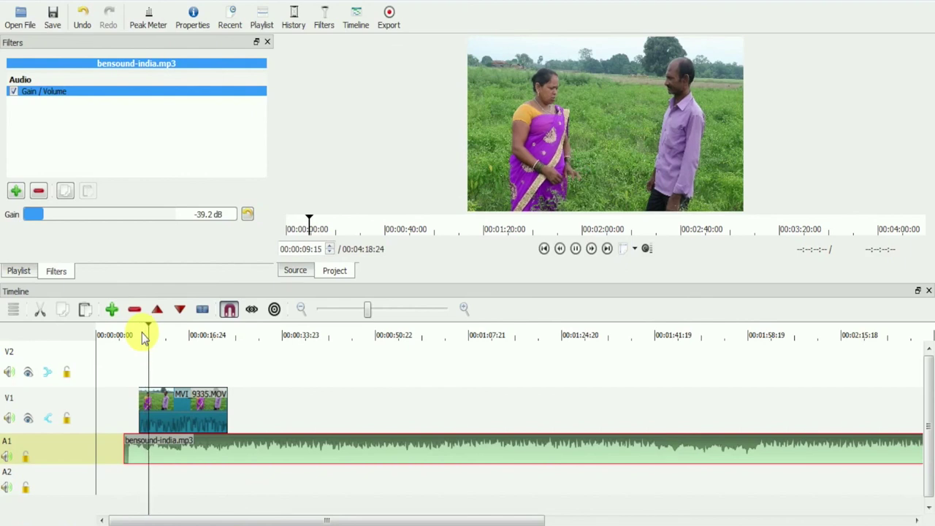
{"action": "left_click", "coordinate": [59, 216]}
{"action": "left_click", "coordinate": [59, 217]}
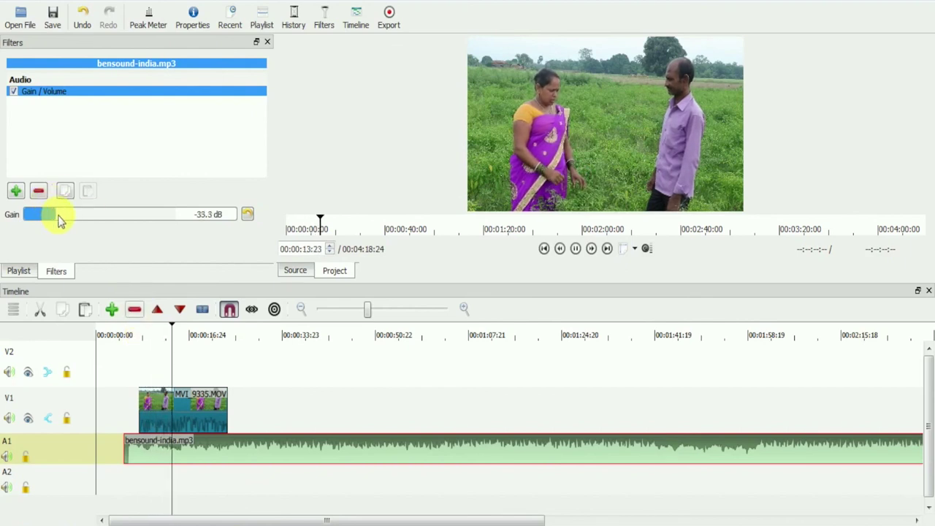
{"action": "left_click", "coordinate": [65, 217]}
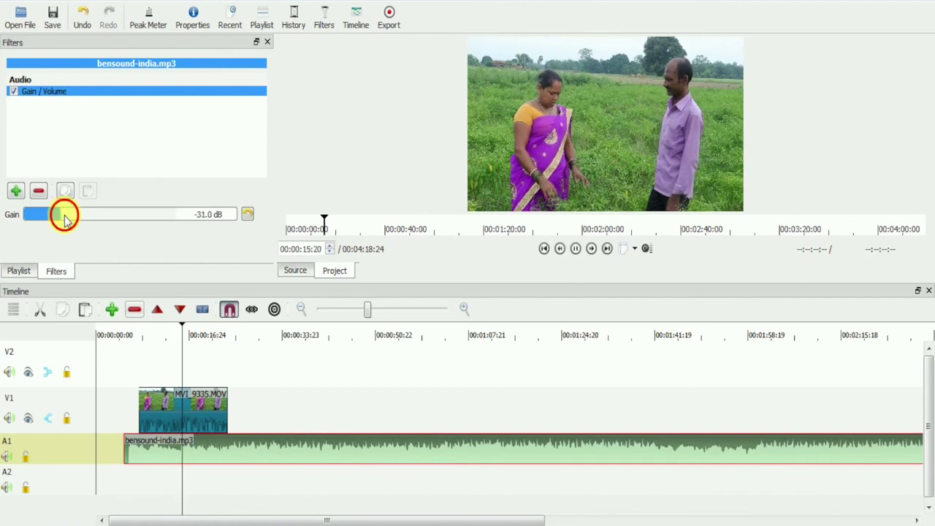
{"action": "left_click", "coordinate": [73, 215]}
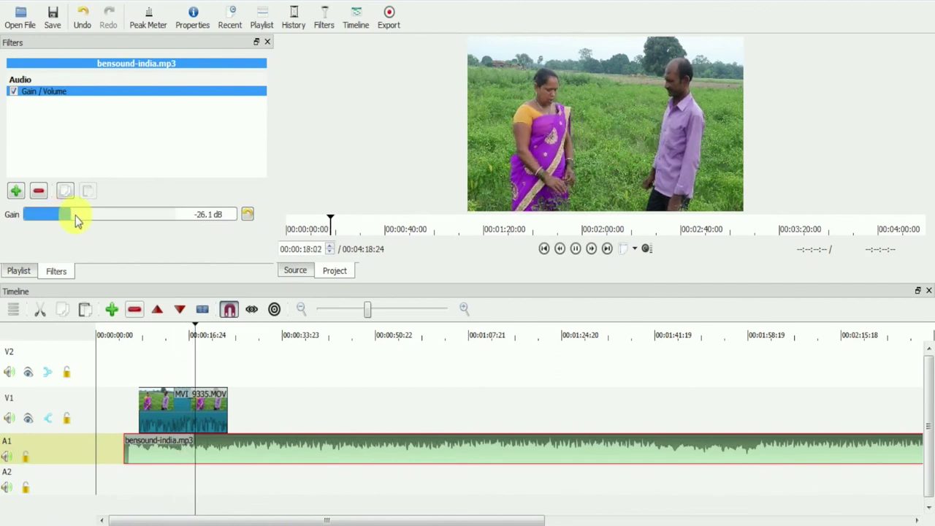
{"action": "left_click_drag", "start_coordinate": [84, 215], "coordinate": [97, 216]}
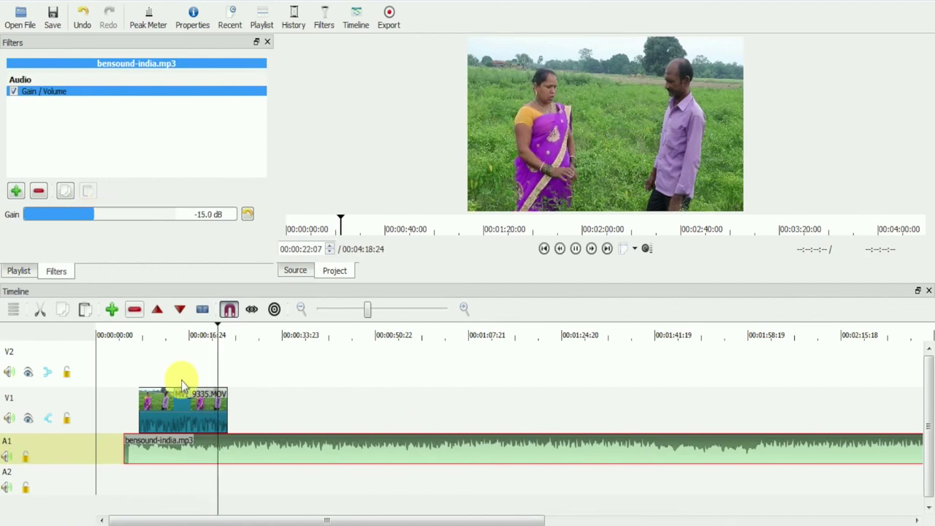
{"action": "key", "text": "space"}
- Replay from the start of the music and lower its gain to -18.9 dB during playback
{"action": "left_click", "coordinate": [128, 336]}
{"action": "key", "text": "space"}
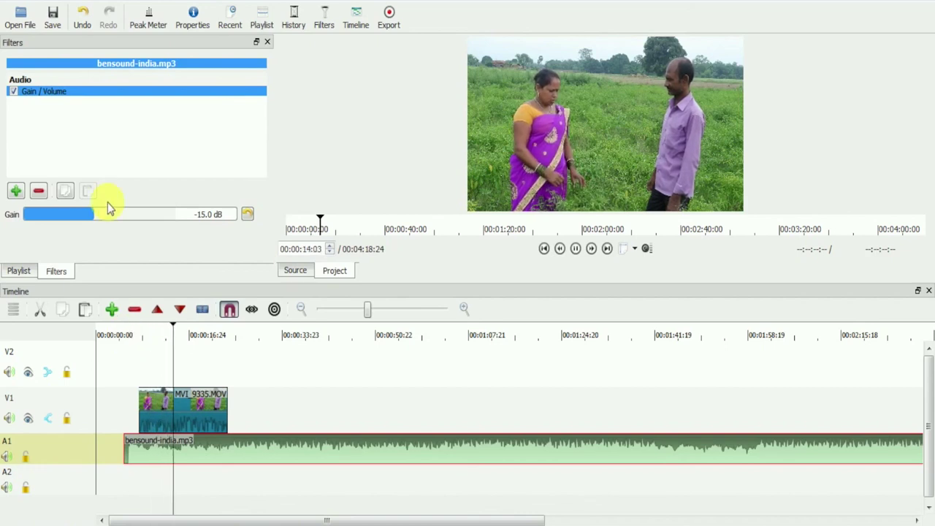
{"action": "mouse_move", "coordinate": [103, 214]}
{"action": "left_mouse_down"}
{"action": "mouse_move", "coordinate": [113, 219]}
{"action": "mouse_move", "coordinate": [88, 217]}
{"action": "left_mouse_up"}
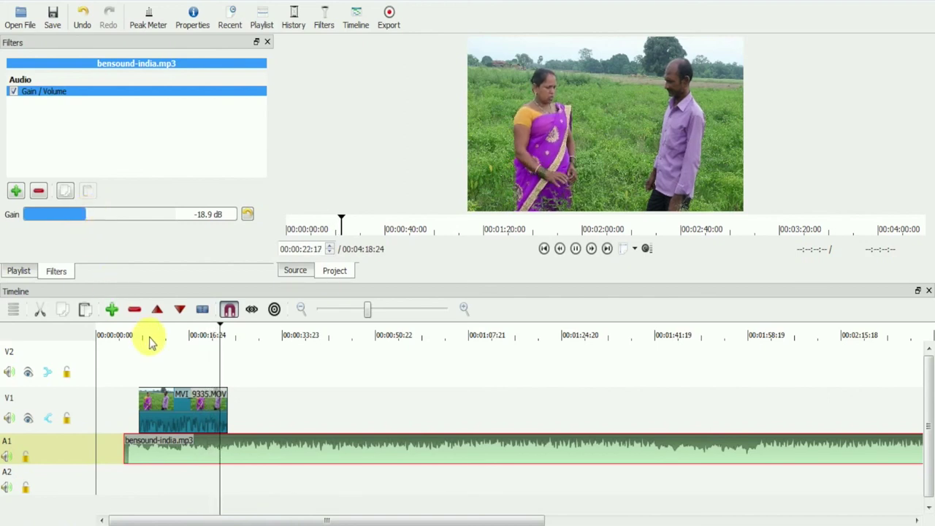
- Stop playback and add the Gain / Volume audio filter to the MVI_9335.MOV clip on track V1
{"action": "key", "text": "space"}
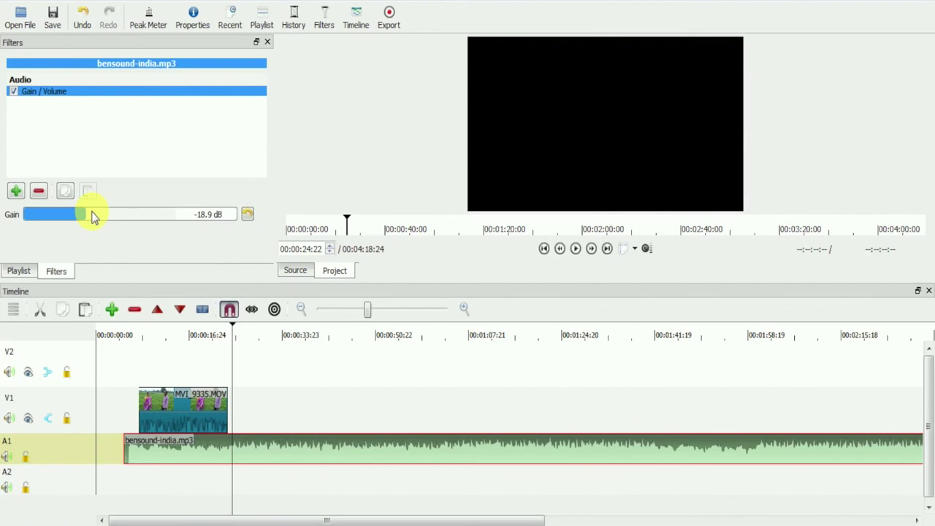
{"action": "left_click", "coordinate": [165, 428]}
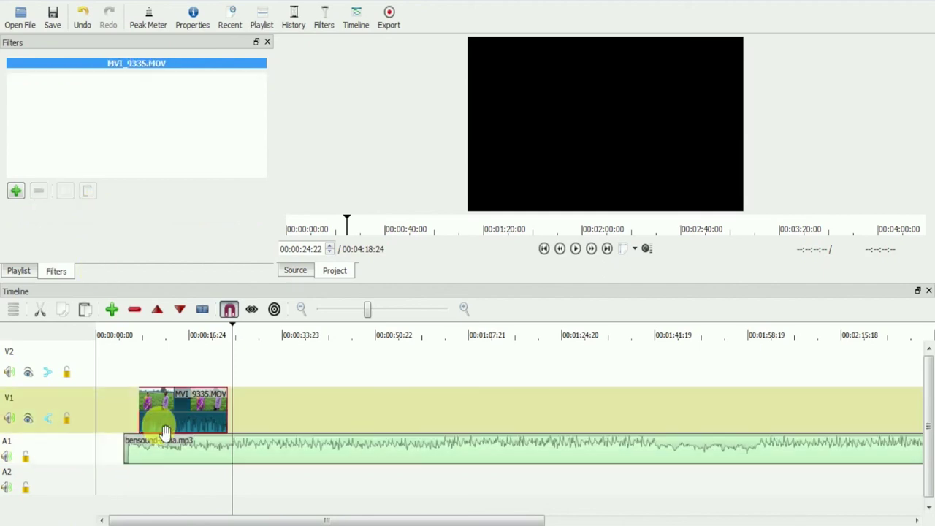
{"action": "left_click", "coordinate": [17, 191]}
{"action": "left_click", "coordinate": [53, 238]}
- Play from the start of MVI_9335.MOV while raising its gain to 8.6 dB, lowering it to -27.7 dB, and bringing it up to 1.4 dB
{"action": "left_click", "coordinate": [141, 336]}
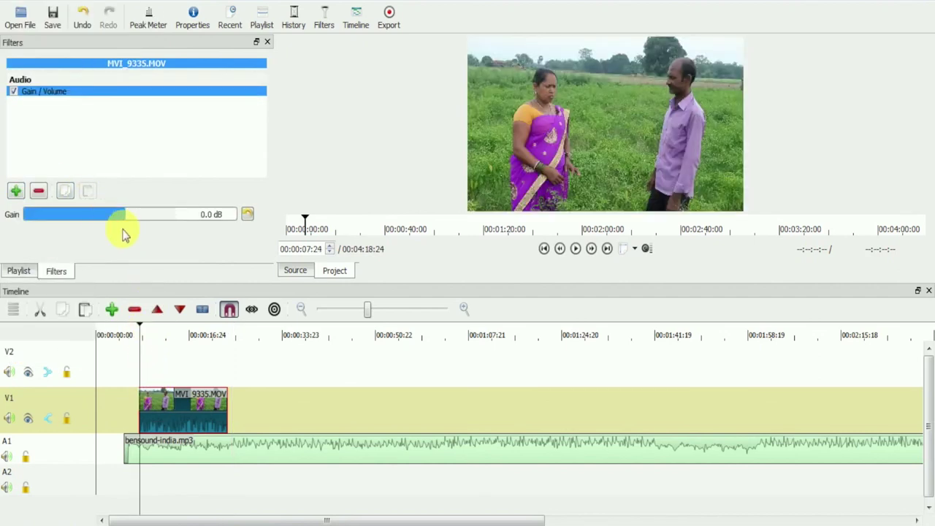
{"action": "key", "text": "space"}
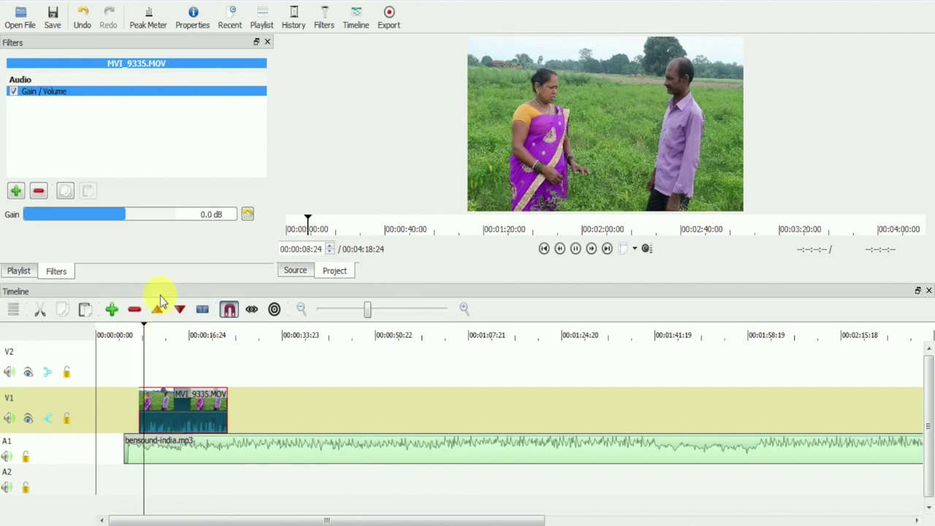
{"action": "left_click", "coordinate": [147, 215]}
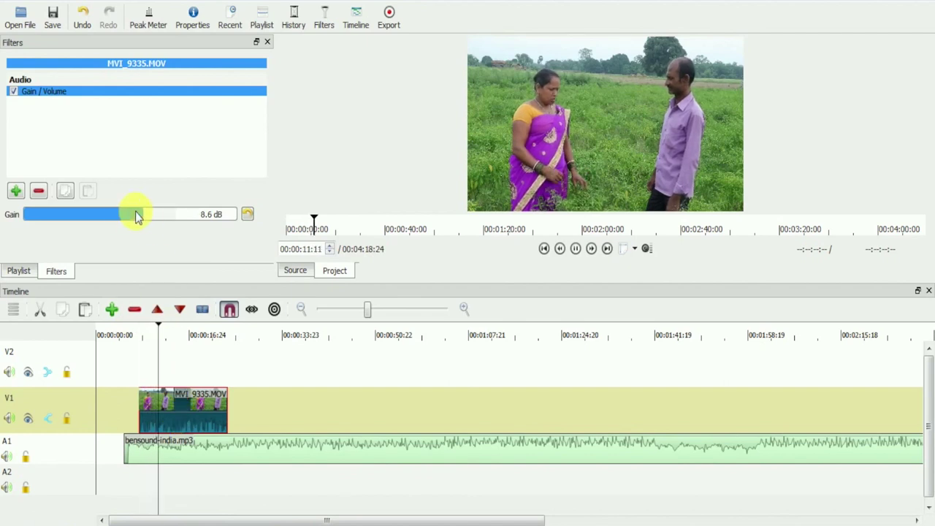
{"action": "left_click", "coordinate": [69, 216]}
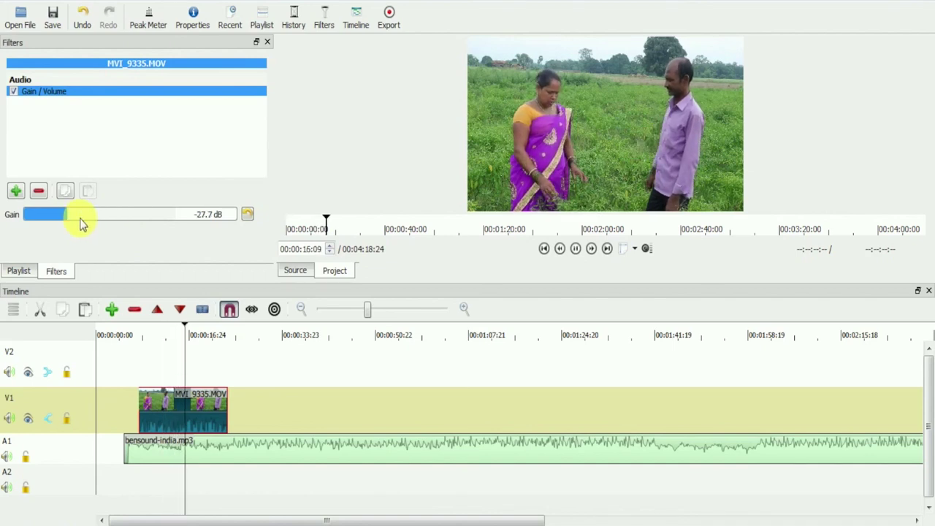
{"action": "left_click", "coordinate": [105, 218]}
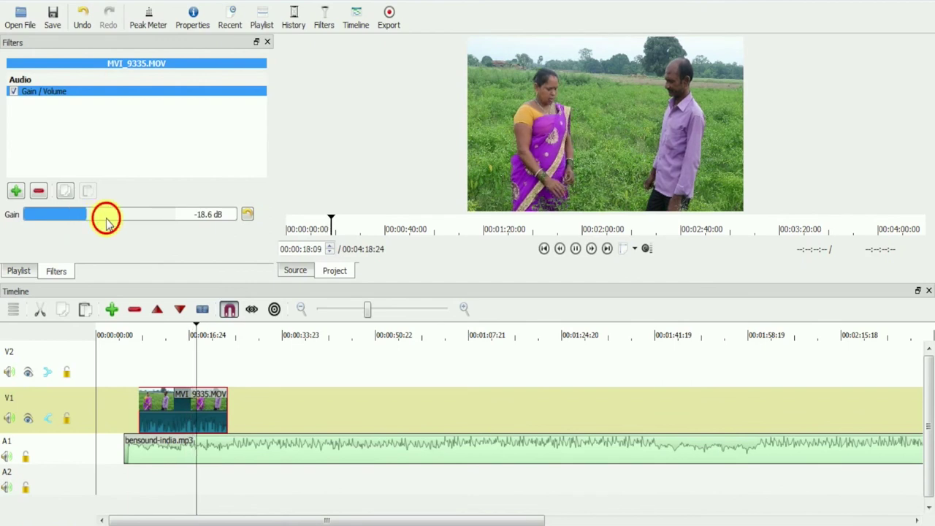
{"action": "left_click", "coordinate": [115, 217]}
{"action": "left_click", "coordinate": [132, 216]}
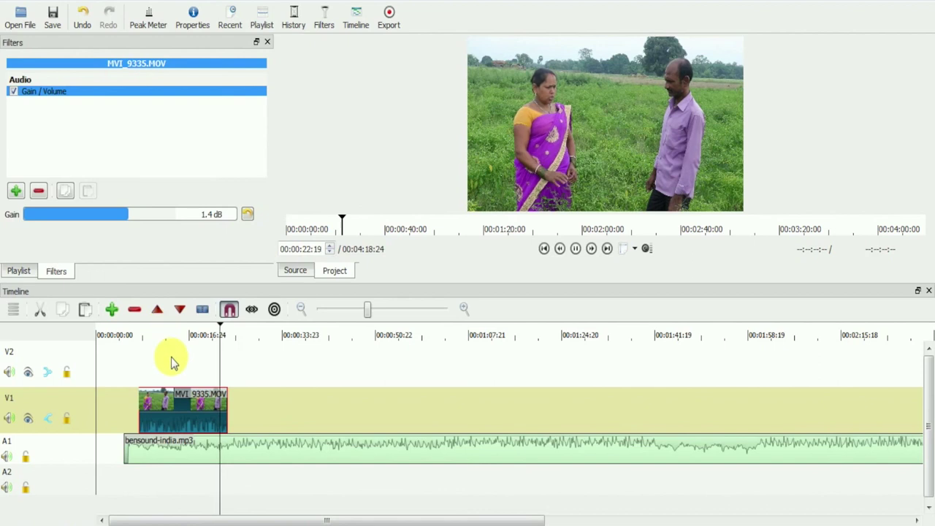